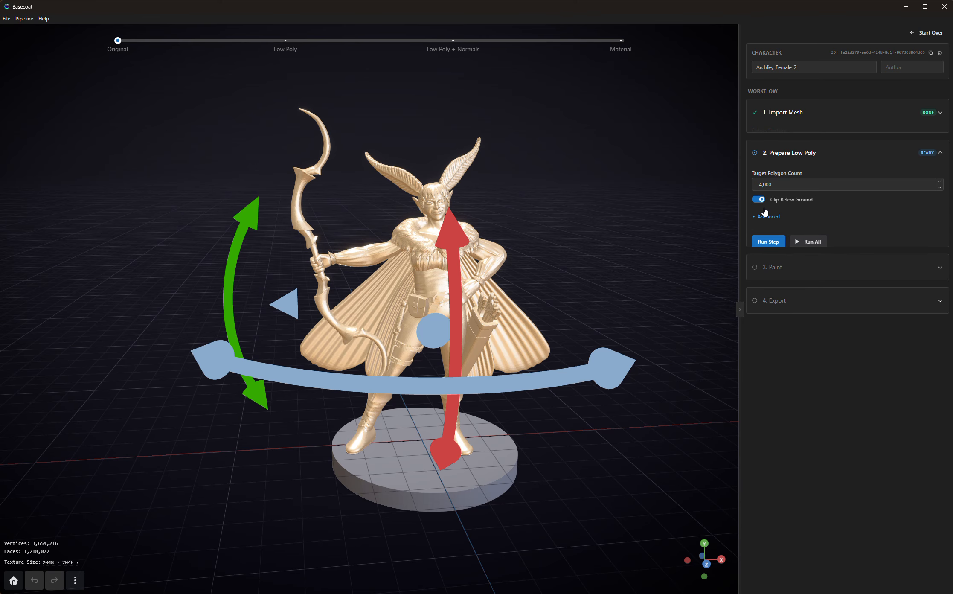
- Run the low-poly preparation with a target of 14,000 polygons and clipping below ground enabled
click(765, 235)
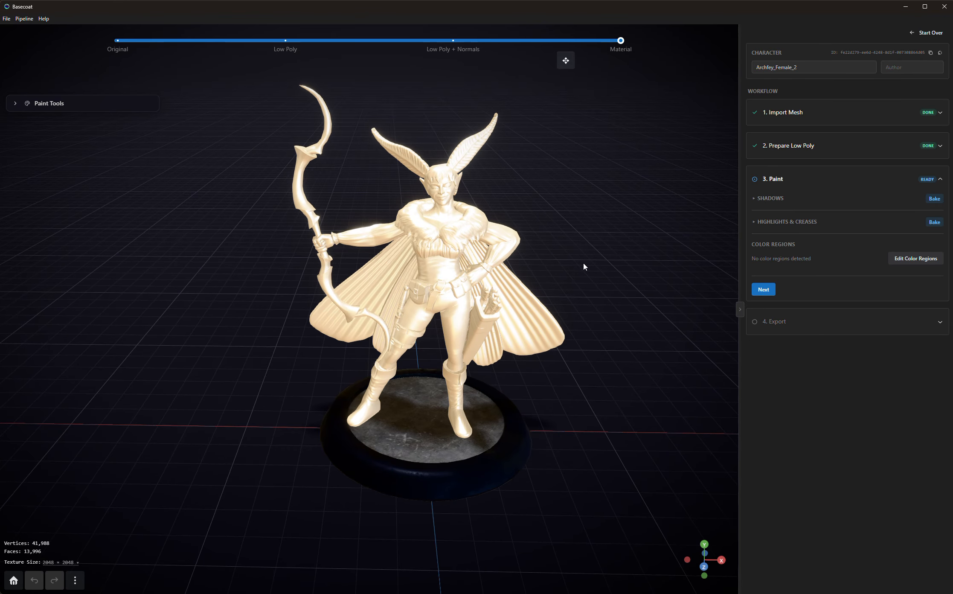
- Show the model's transform handles and examine the low-poly figure from several angles and closer up
click(476, 163)
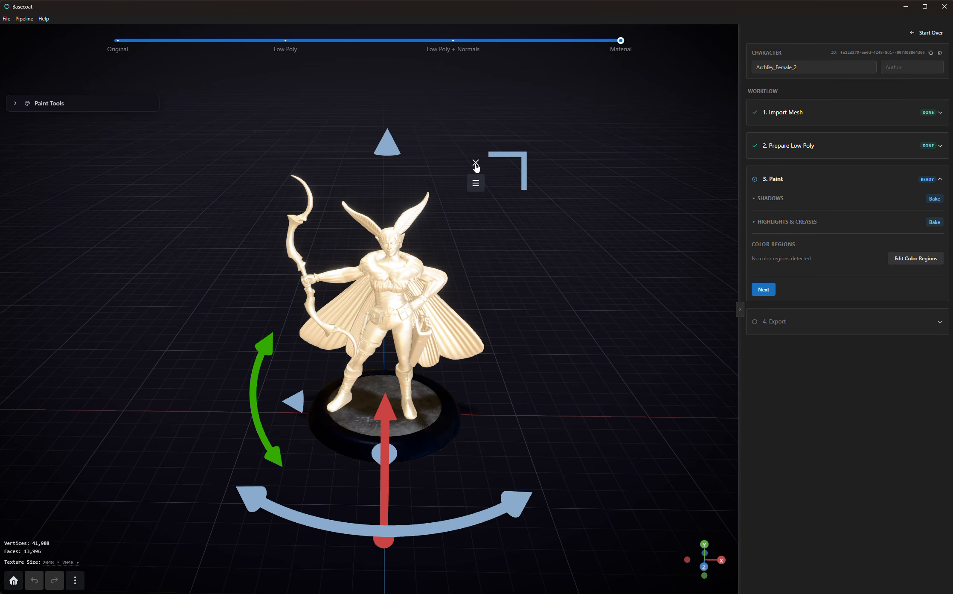
drag(497, 395, 552, 393)
drag(434, 440, 429, 440)
drag(302, 427, 304, 421)
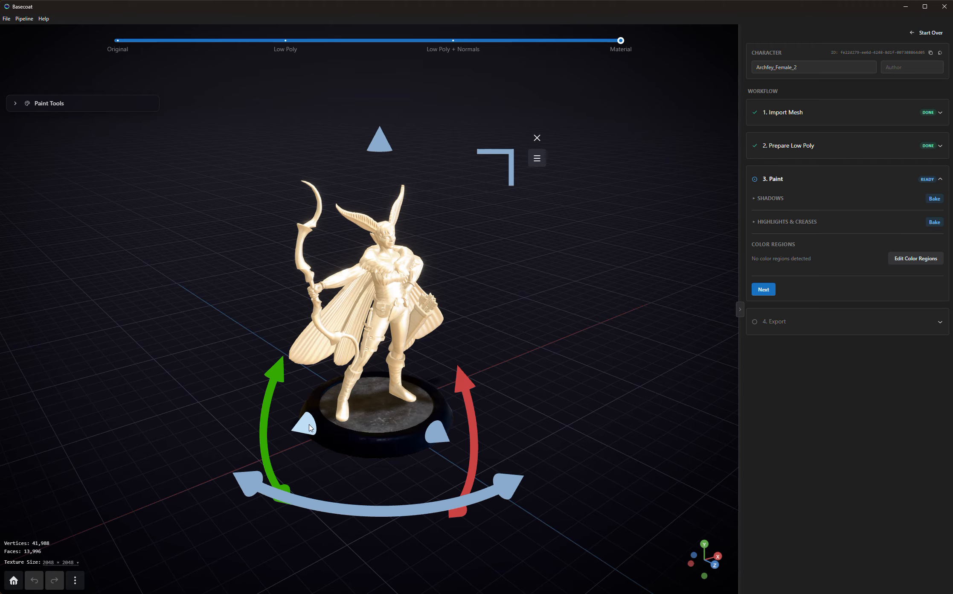
drag(433, 432, 435, 433)
drag(581, 364, 548, 357)
scroll(606, 364, up, 5)
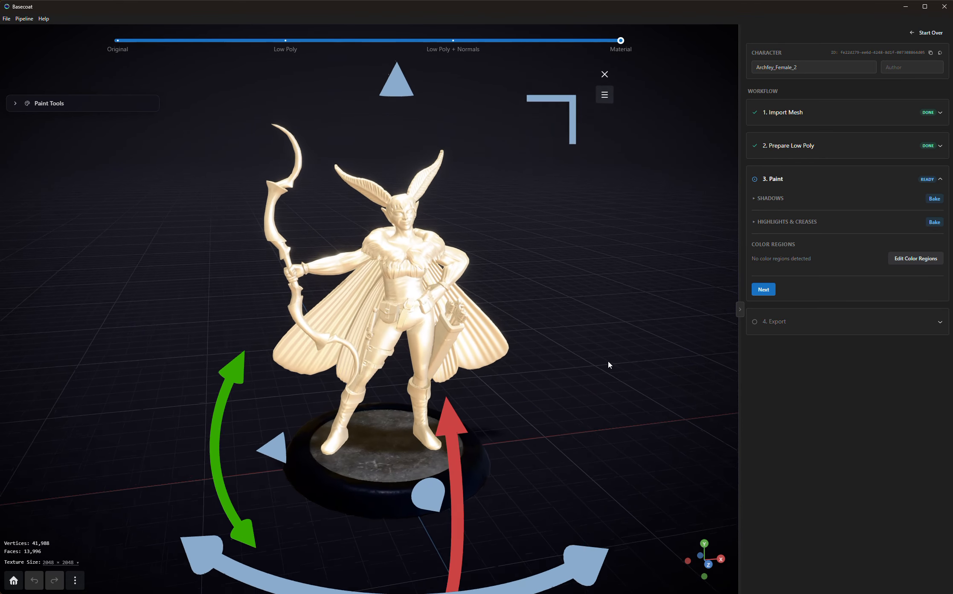
drag(608, 363, 584, 357)
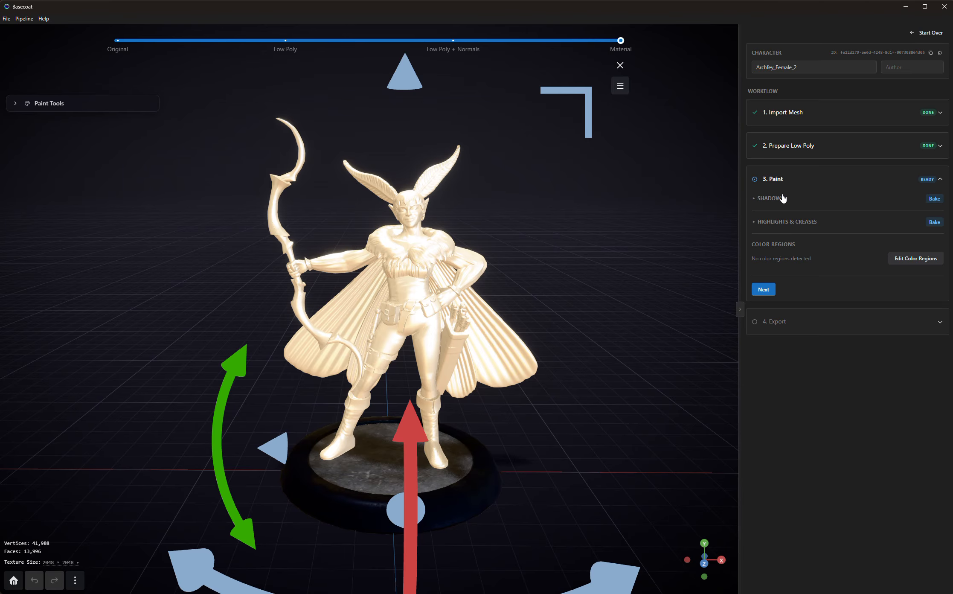
- Bake the shadows at Best (slow) quality, and bake the highlights and creases for the figure
click(880, 199)
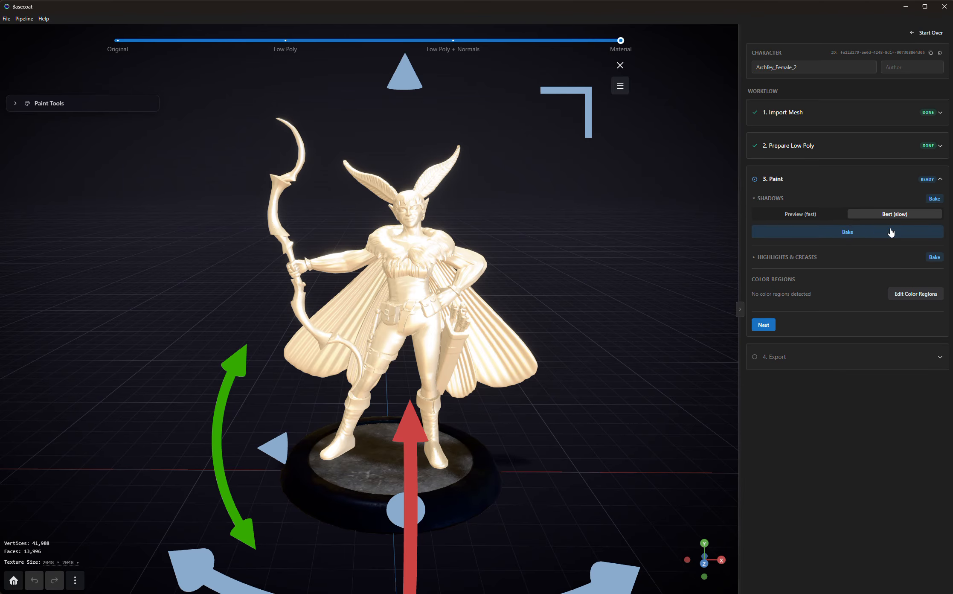
click(849, 232)
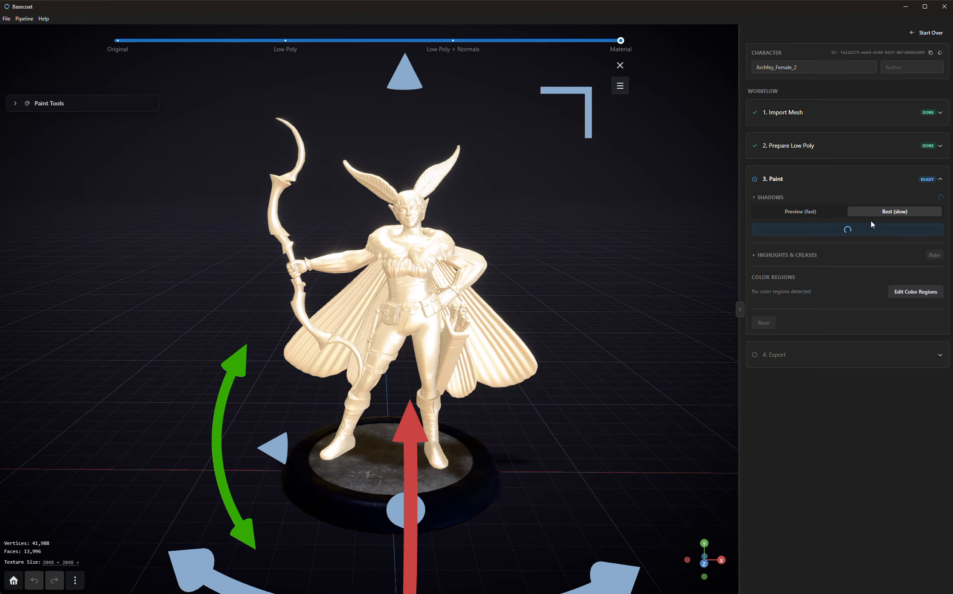
click(804, 258)
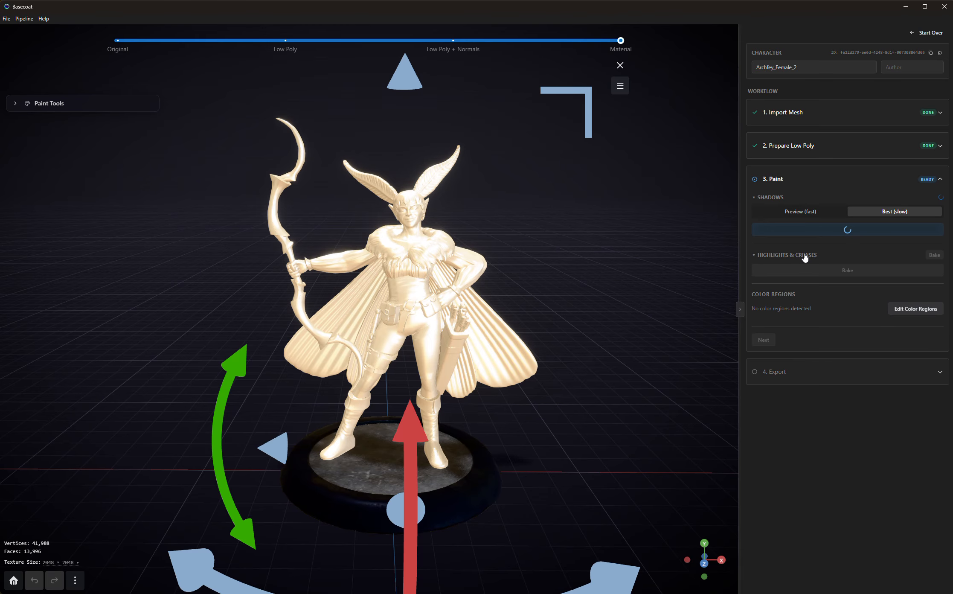
click(618, 66)
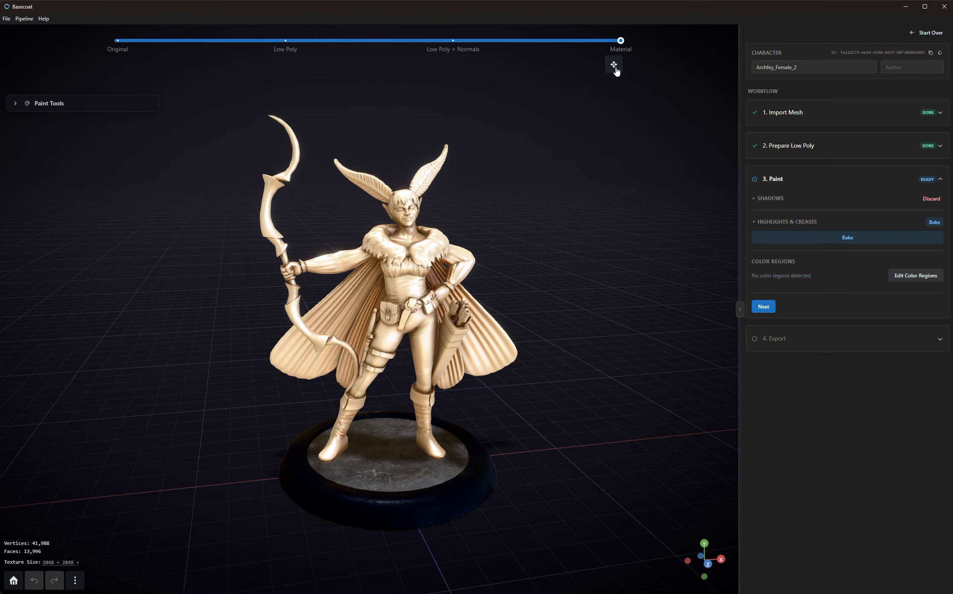
drag(496, 299, 610, 317)
click(833, 240)
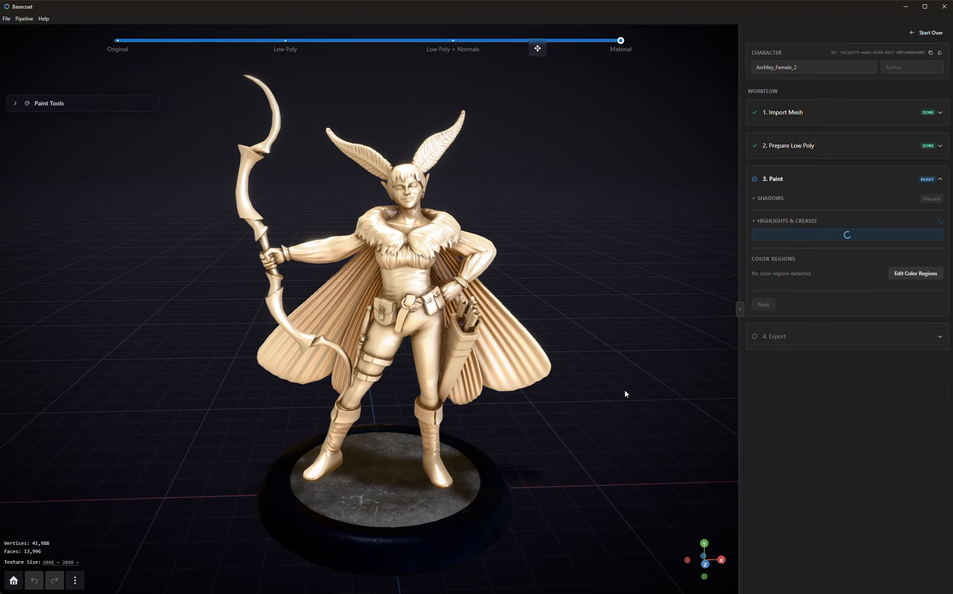
drag(623, 404, 557, 382)
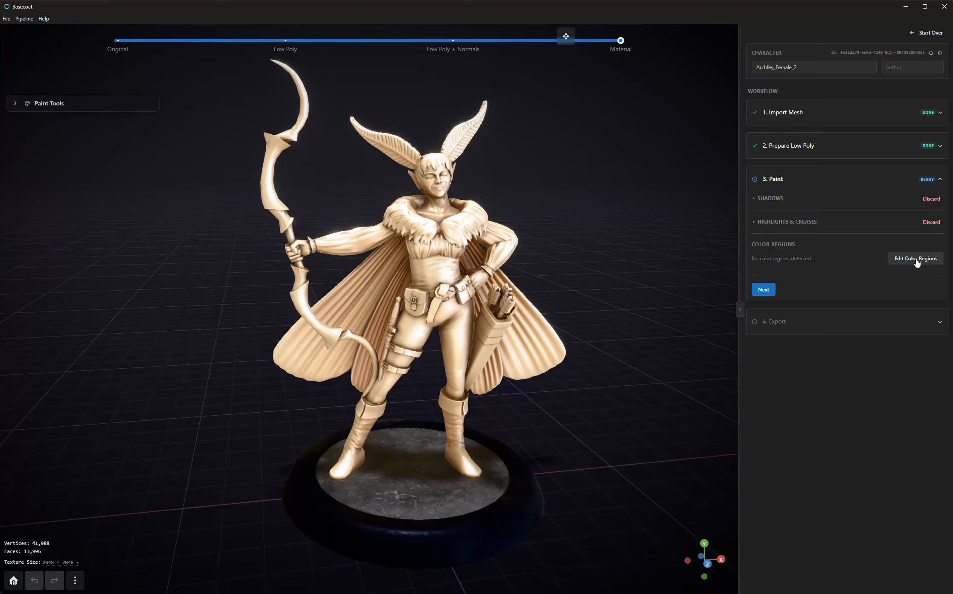
- Open the figure's color regions for editing and examine the suggested patches
click(912, 259)
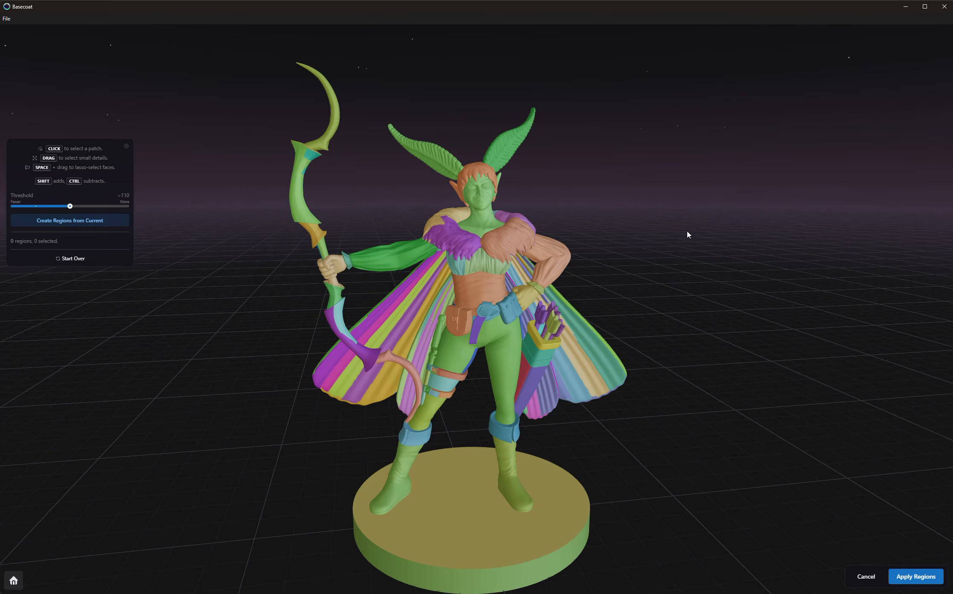
middle_drag(755, 290, 171, 291)
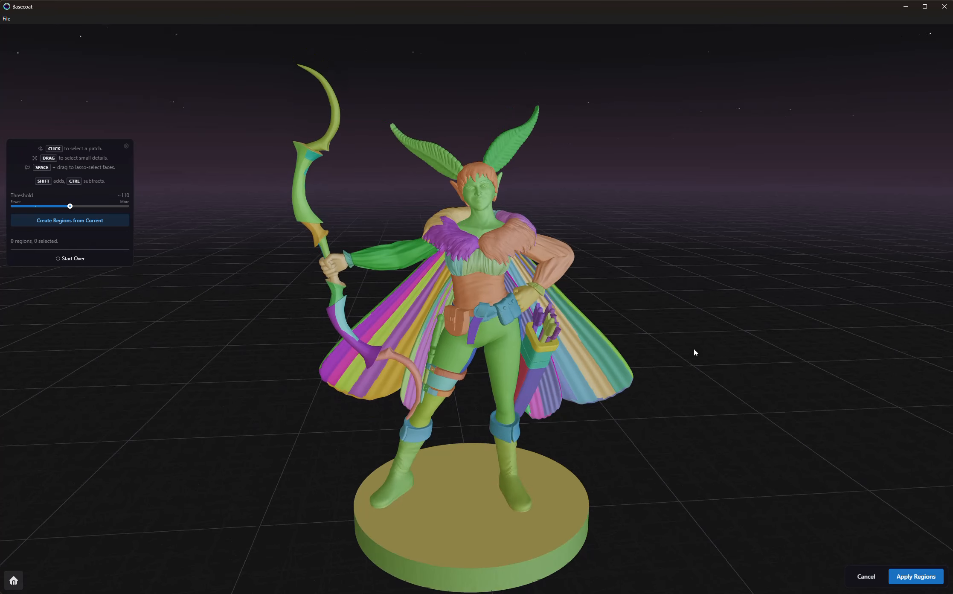
middle_drag(695, 351, 683, 367)
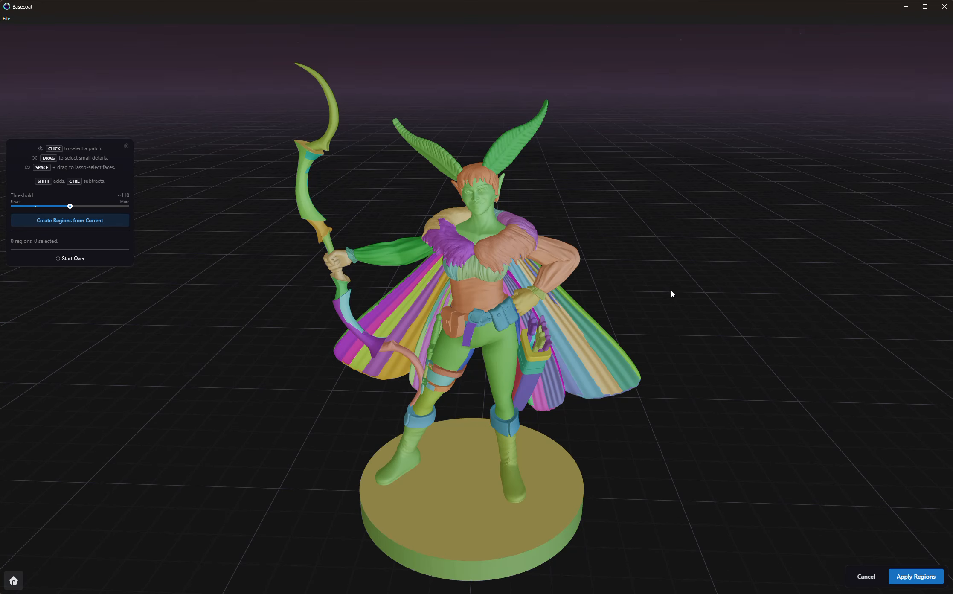
mouse_move(670, 294)
middle_down()
mouse_move(689, 293)
mouse_move(668, 301)
middle_up()
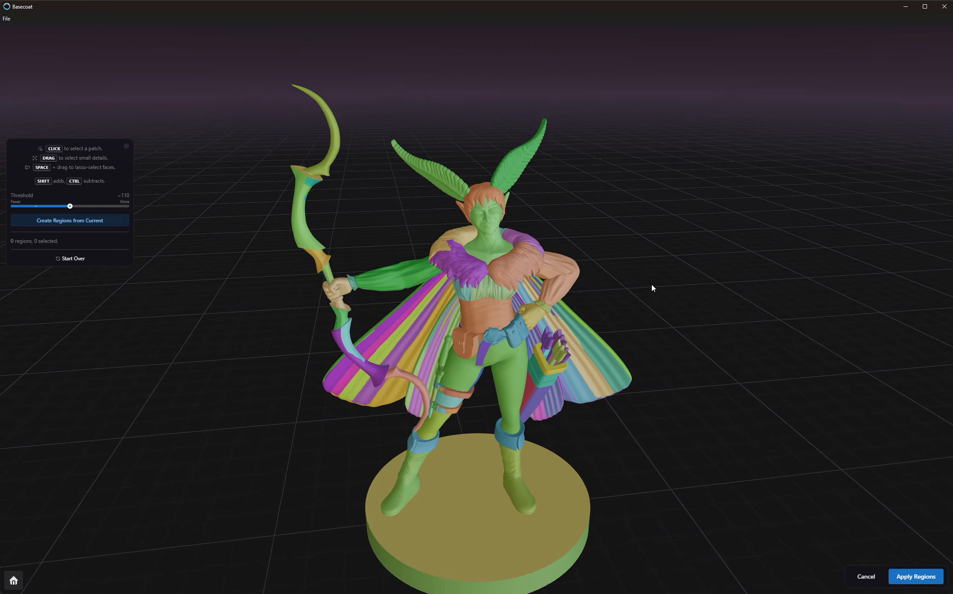
scroll(653, 288, up, 5)
middle_drag(674, 261, 674, 205)
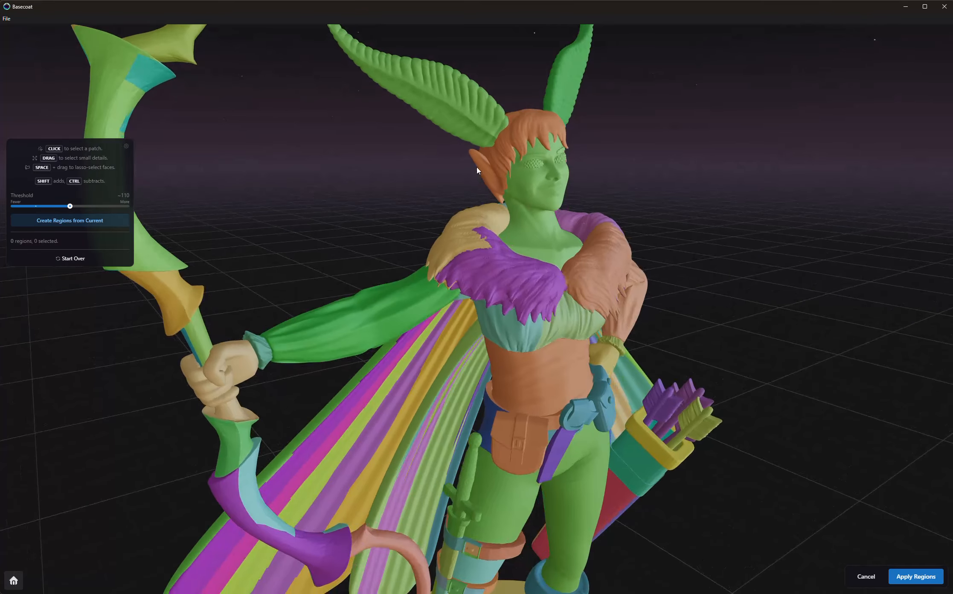
- Create one color region from the face, neck and both ears
drag(536, 192, 537, 194)
mouse_move(640, 211)
mouse_down()
mouse_move(584, 215)
mouse_move(505, 200)
mouse_up()
shift+click(497, 190)
drag(617, 216, 695, 224)
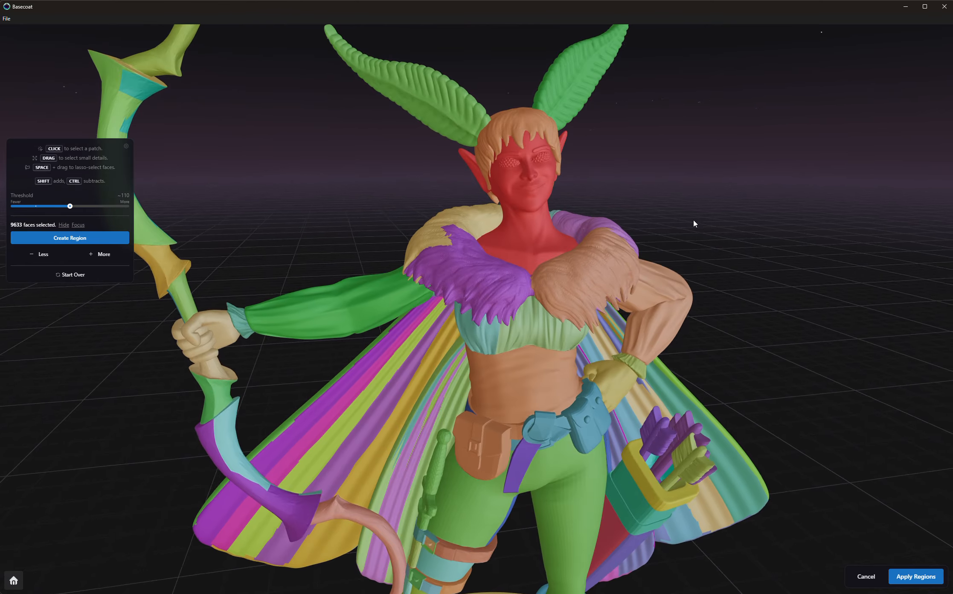
right_drag(655, 261, 670, 228)
scroll(678, 231, down, 5)
mouse_move(720, 253)
mouse_down()
mouse_move(714, 242)
mouse_move(714, 259)
mouse_up()
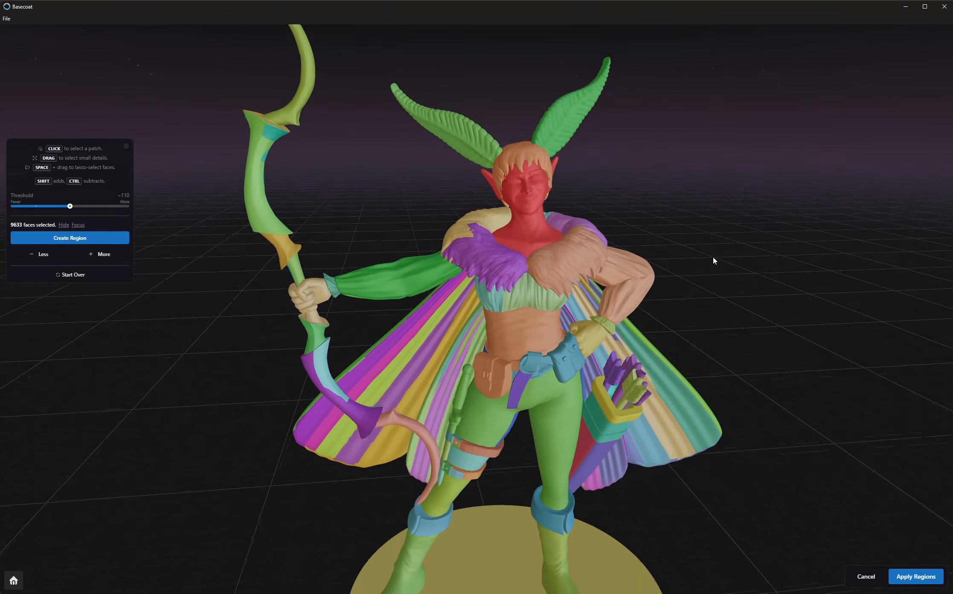
key(Return)
- Raise the patch threshold to about 268 and create a color region from the hand holding the bow
scroll(325, 323, up, 5)
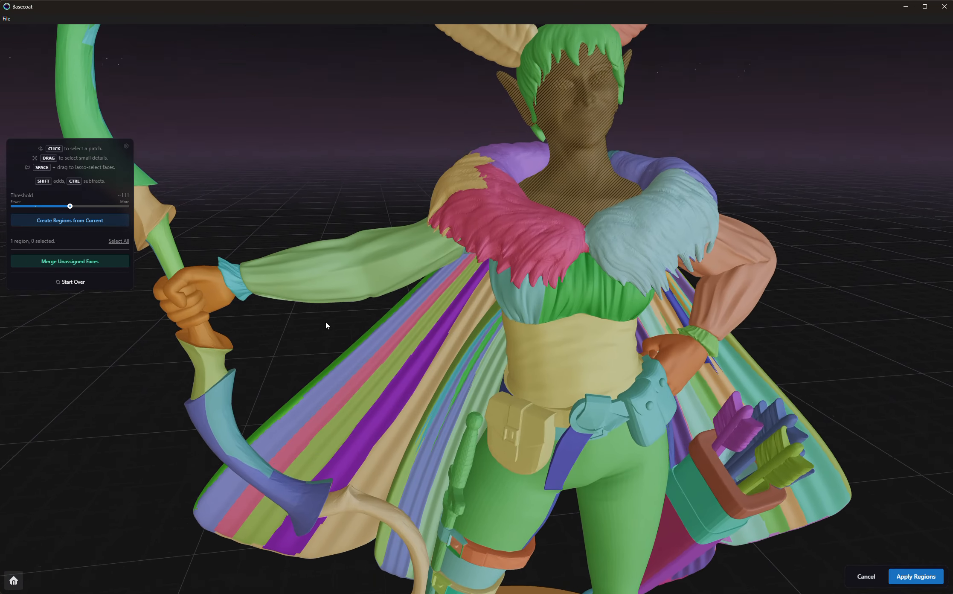
middle_drag(278, 335, 287, 335)
click(209, 296)
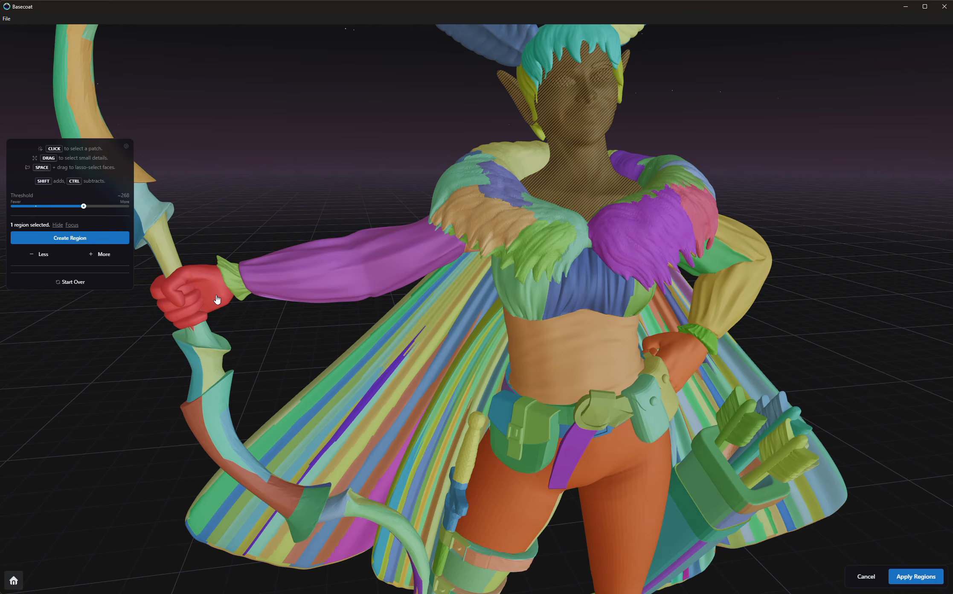
drag(187, 289, 207, 294)
key(Return)
- Create a separate color region from the hand resting on the hip
mouse_move(780, 327)
middle_down()
mouse_move(745, 312)
mouse_move(708, 324)
middle_up()
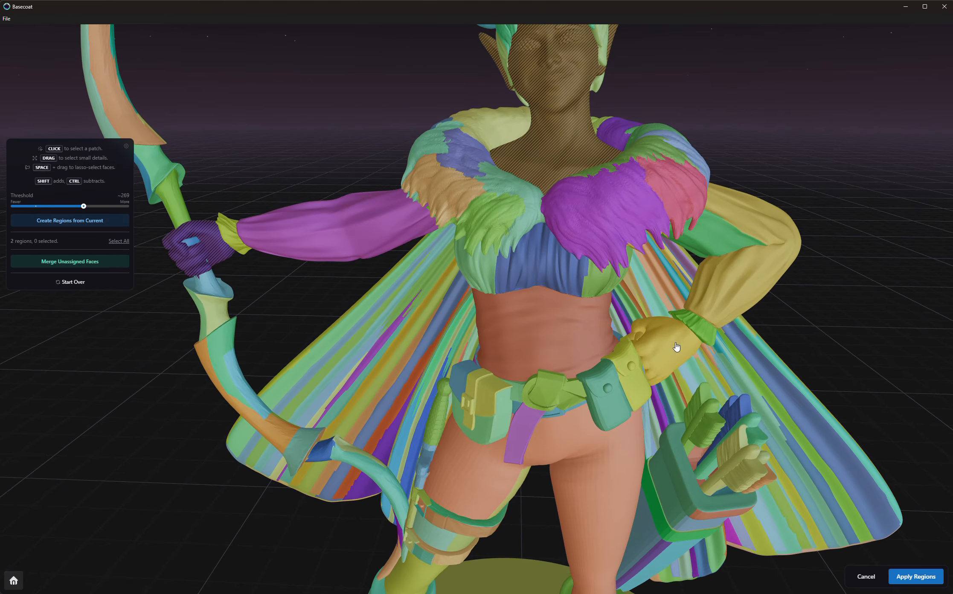
drag(744, 360, 651, 348)
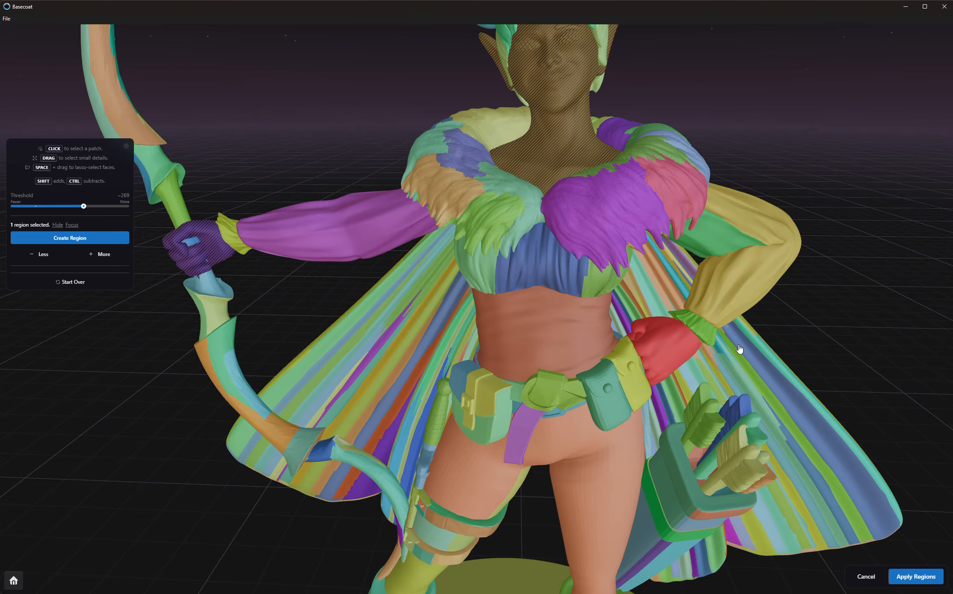
key(Return)
- Create one color region from the sleeves of both arms
scroll(759, 329, down, 3)
click(377, 255)
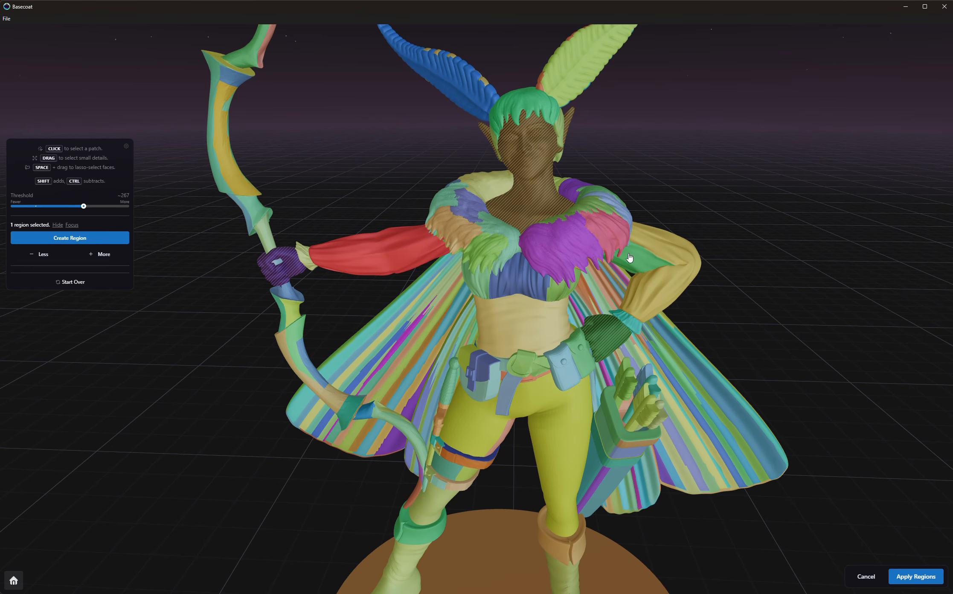
shift+click(645, 263)
mouse_move(787, 316)
middle_down()
mouse_move(533, 316)
mouse_move(782, 307)
mouse_move(772, 305)
middle_up()
key(Return)
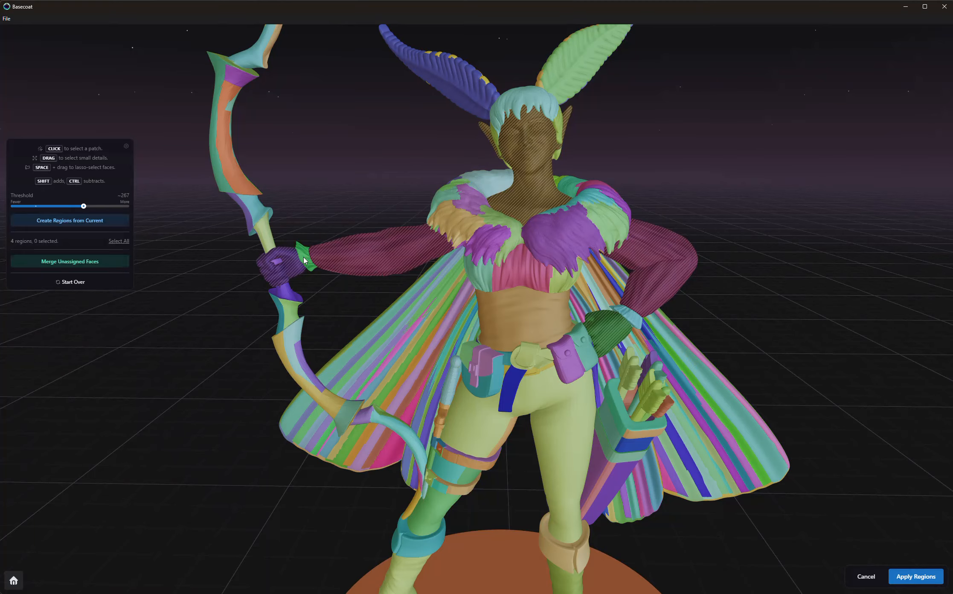
- Create separate color regions for the wrist cuffs, the midriff and the gathered chest top
click(304, 261)
key(Return)
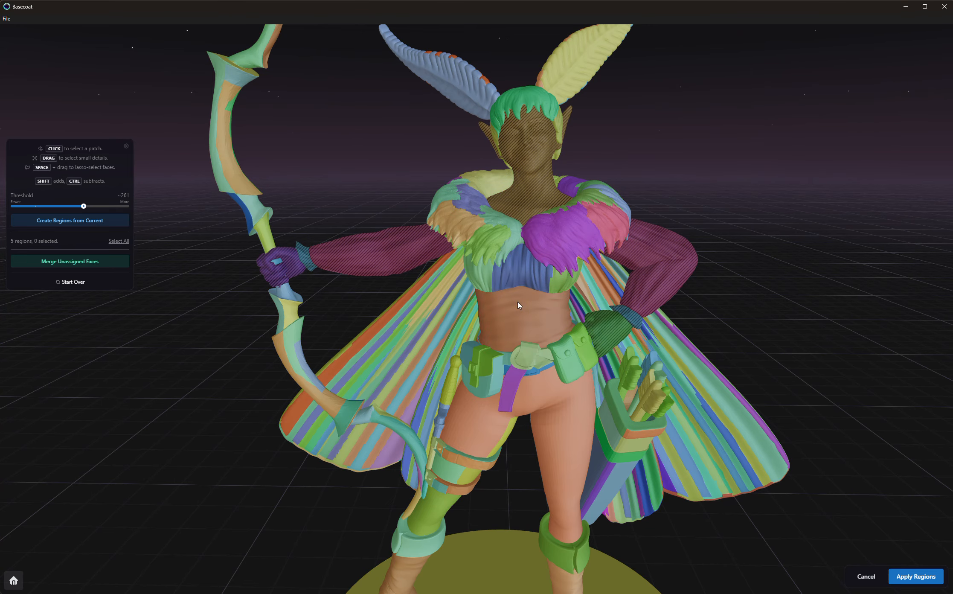
click(496, 282)
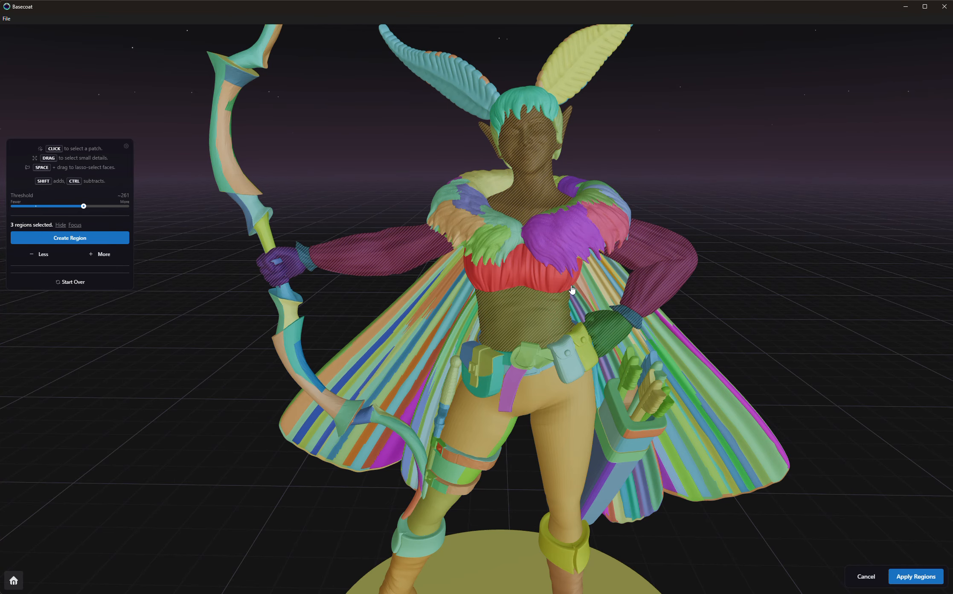
mouse_move(777, 307)
middle_down()
mouse_move(849, 294)
mouse_move(711, 288)
mouse_move(796, 283)
mouse_move(783, 276)
middle_up()
key(Return)
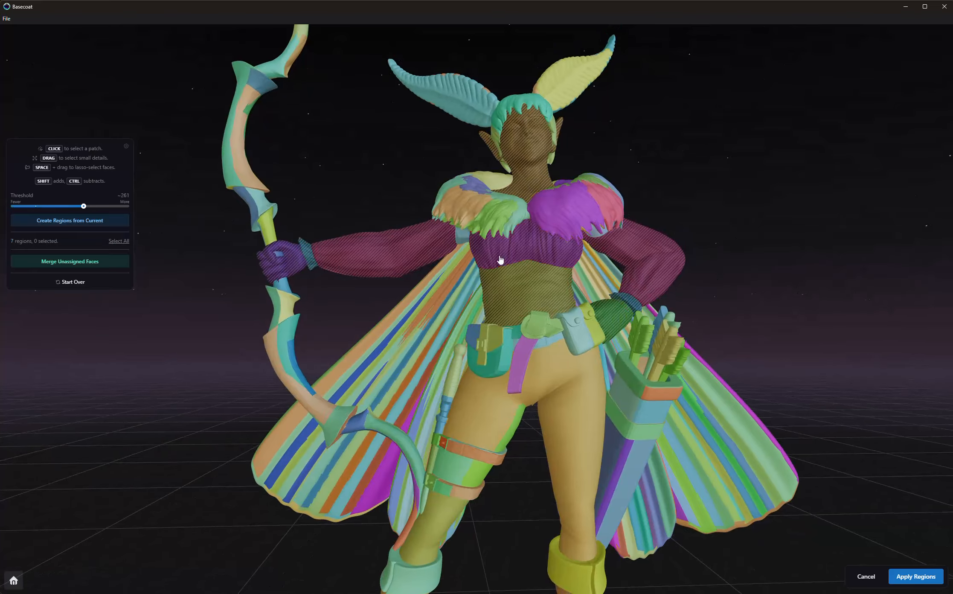
- Merge the leftover patch under the collar at the bow arm's shoulder with the sleeve region
click(463, 235)
shift+click(439, 240)
middle_drag(730, 247, 753, 268)
key(Return)
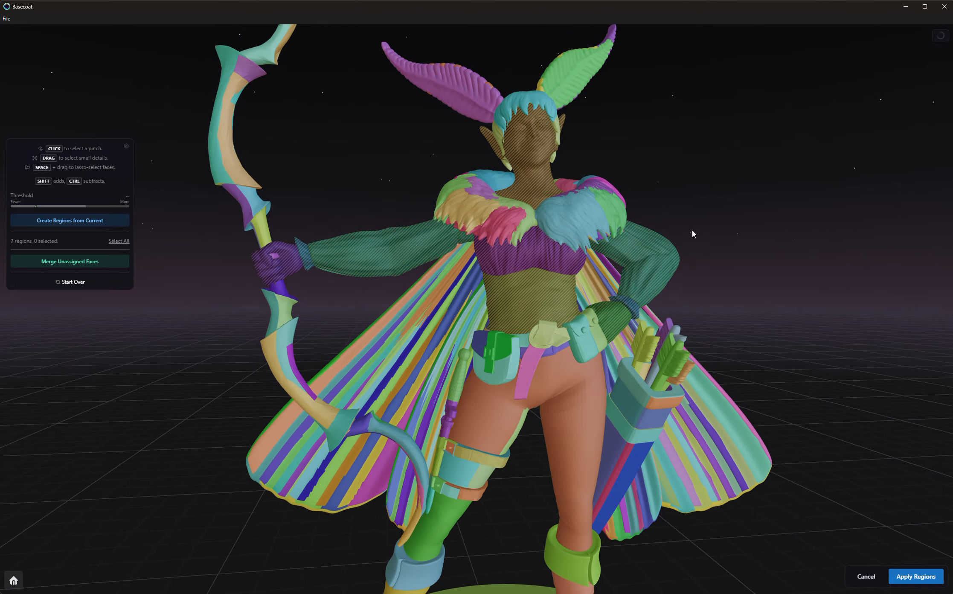
- Lower the patch threshold to about 95 and create one color region from the entire fur collar, front and back
middle_drag(692, 230, 712, 246)
scroll(685, 276, down, 5)
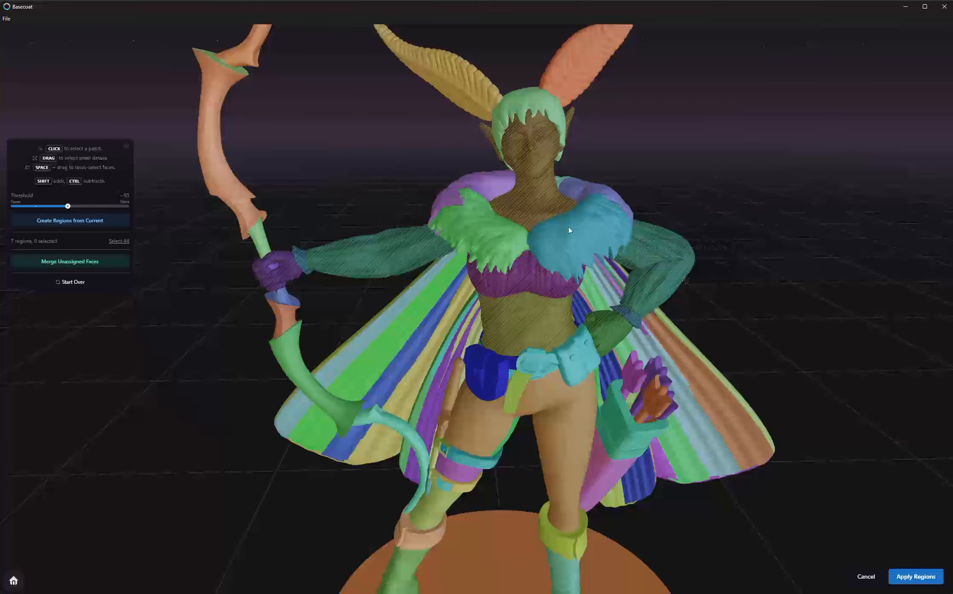
click(568, 231)
drag(697, 230, 478, 236)
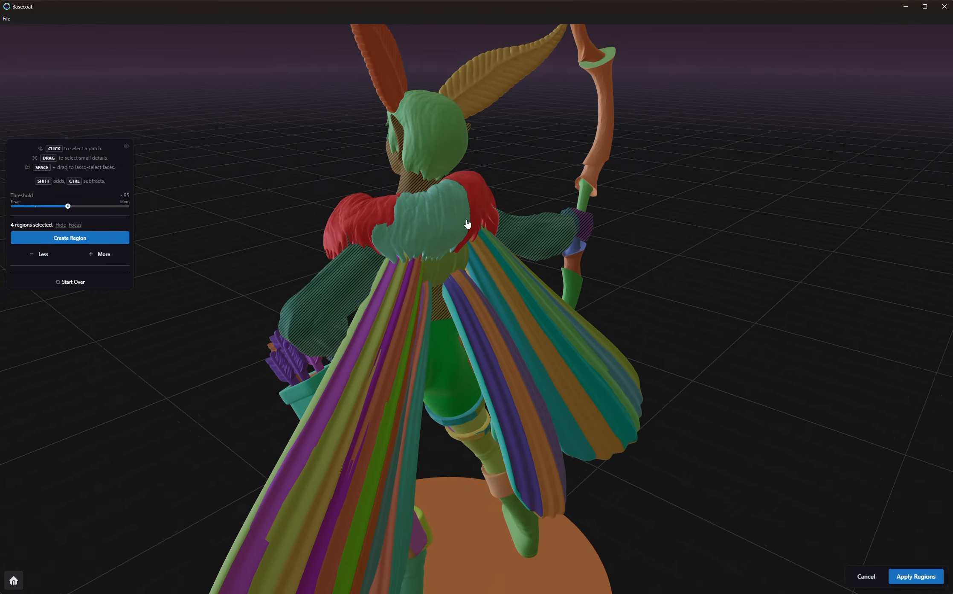
shift+click(467, 226)
drag(714, 263, 640, 251)
key(Return)
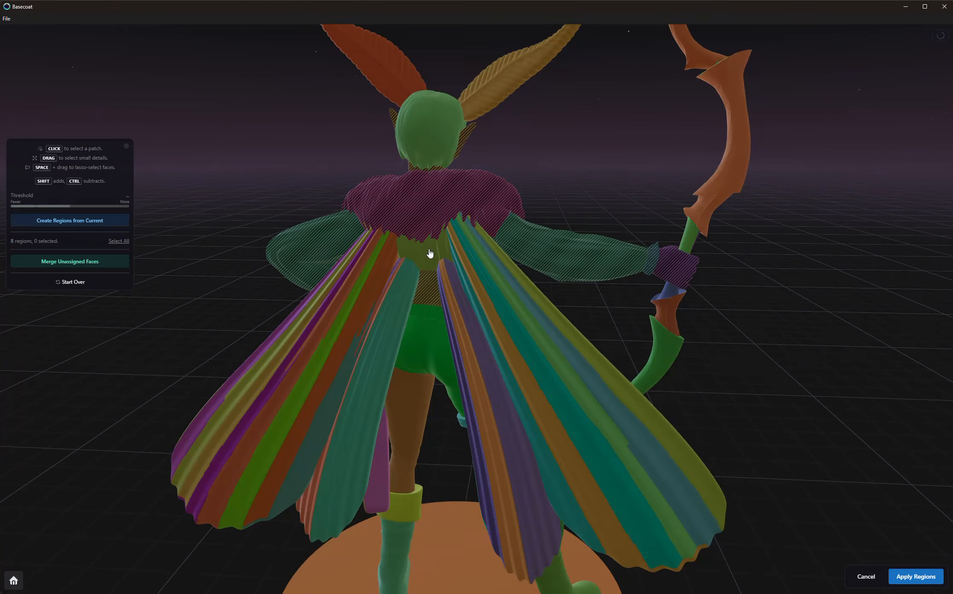
- Create a color region from the back patch below the collar between the wings, and another from the hair
click(430, 254)
key(Return)
drag(565, 300, 872, 300)
drag(691, 268, 683, 245)
click(512, 153)
drag(697, 202, 708, 207)
key(Return)
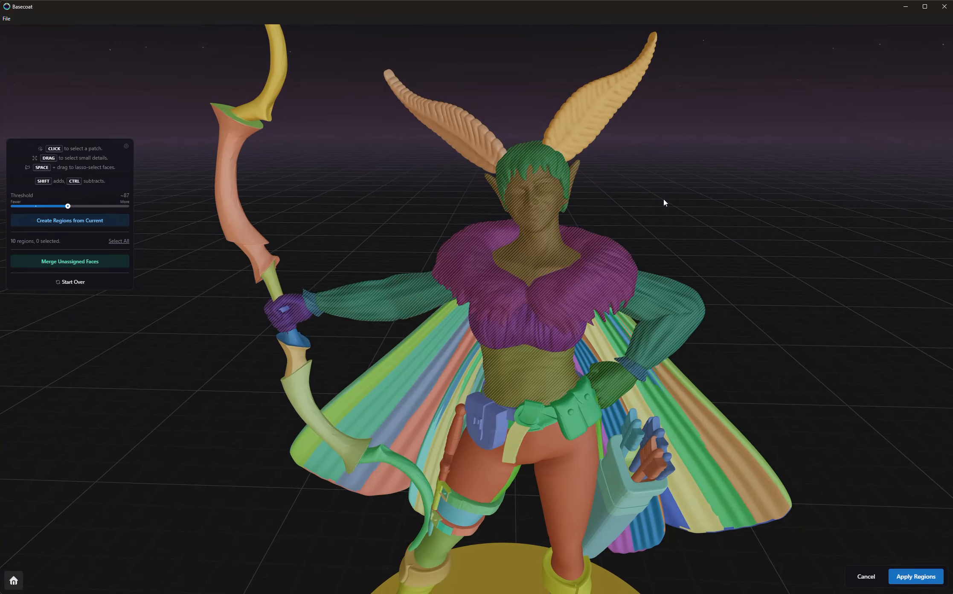
- Create one color region from both feathery antennae on the head
click(582, 109)
shift+click(485, 143)
right_drag(717, 213, 703, 171)
key(Return)
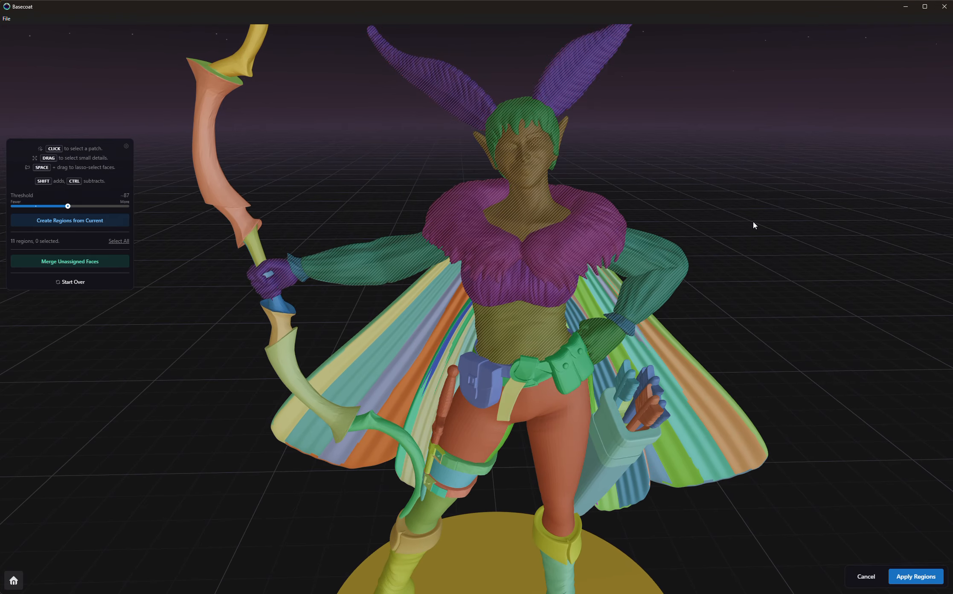
- Create one color region from the belt, its pouches and hanging strap, including the part of the belt around the back
right_drag(756, 271, 760, 245)
drag(764, 258, 768, 237)
right_drag(767, 238, 755, 199)
click(550, 288)
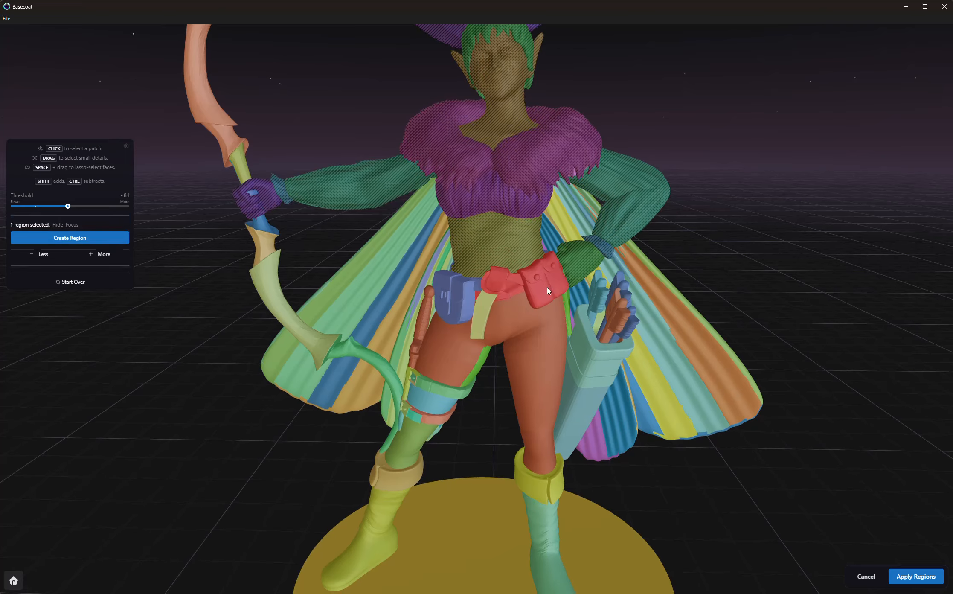
drag(717, 290, 754, 290)
shift+click(488, 304)
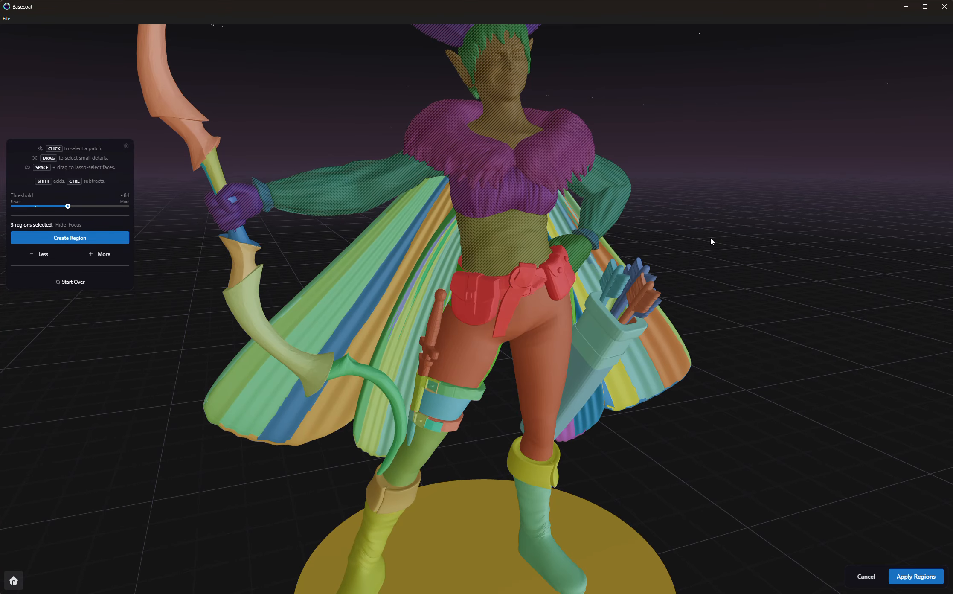
drag(711, 242, 486, 275)
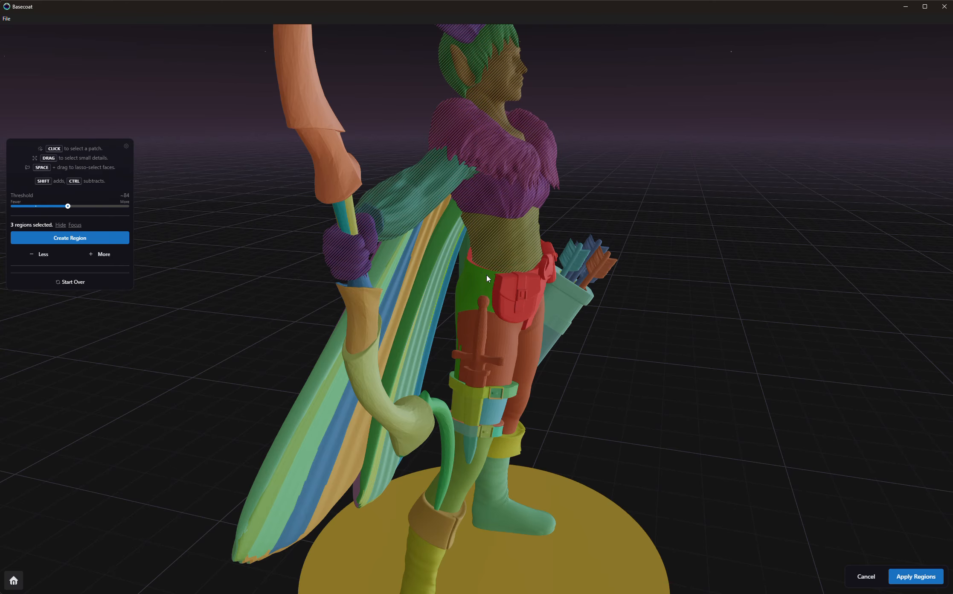
shift+drag(566, 288, 571, 289)
mouse_move(639, 313)
mouse_down()
mouse_move(757, 333)
mouse_move(787, 325)
mouse_up()
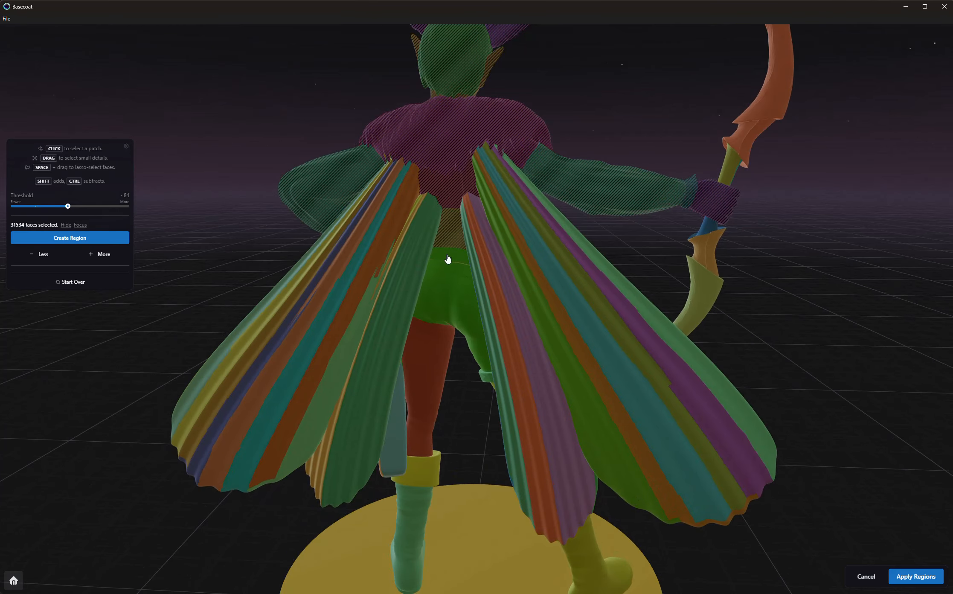
drag(612, 249, 830, 244)
drag(725, 252, 806, 251)
key(Return)
- Create a color region from the ring buckle on the belt, and another from the studs on the pouch by the quiver
scroll(568, 298, up, 4)
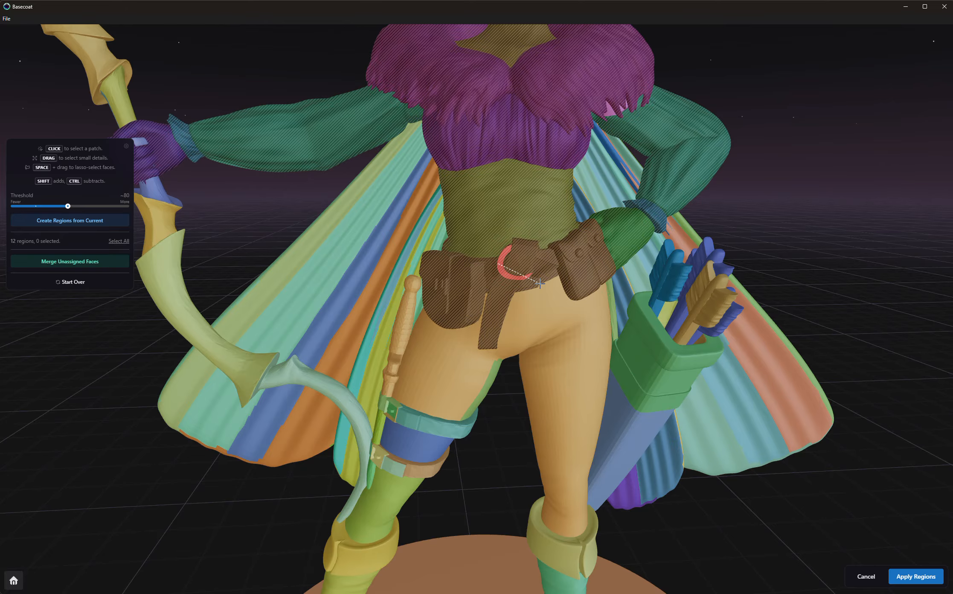
drag(546, 286, 547, 288)
key(Return)
drag(602, 260, 600, 259)
mouse_move(599, 238)
shift+mouse_down()
mouse_move(617, 248)
mouse_move(605, 263)
shift+mouse_up()
key(Return)
- Create a color region from the small buckle on the large belt pouch on the bow side
middle_drag(474, 282, 829, 262)
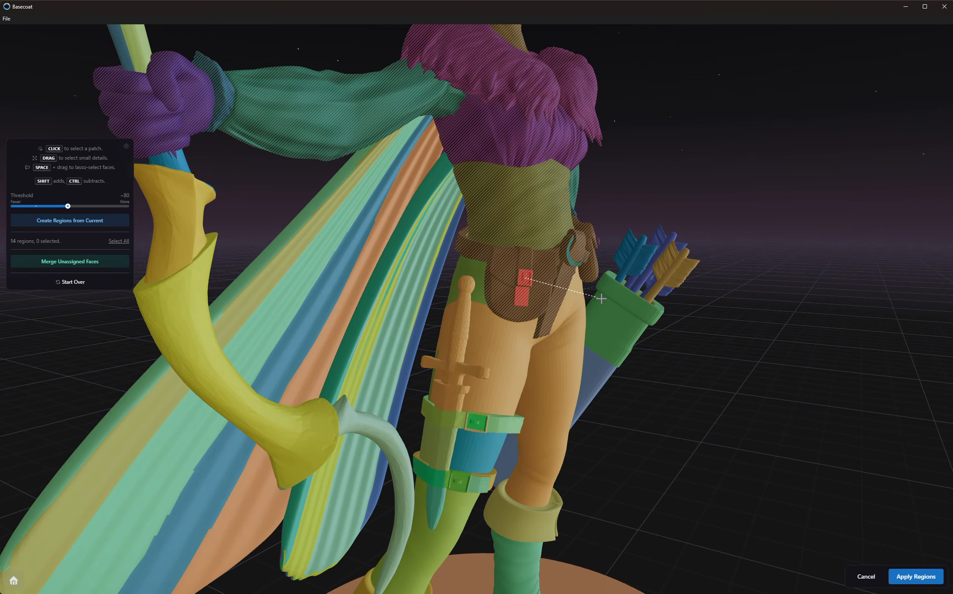
drag(594, 297, 527, 283)
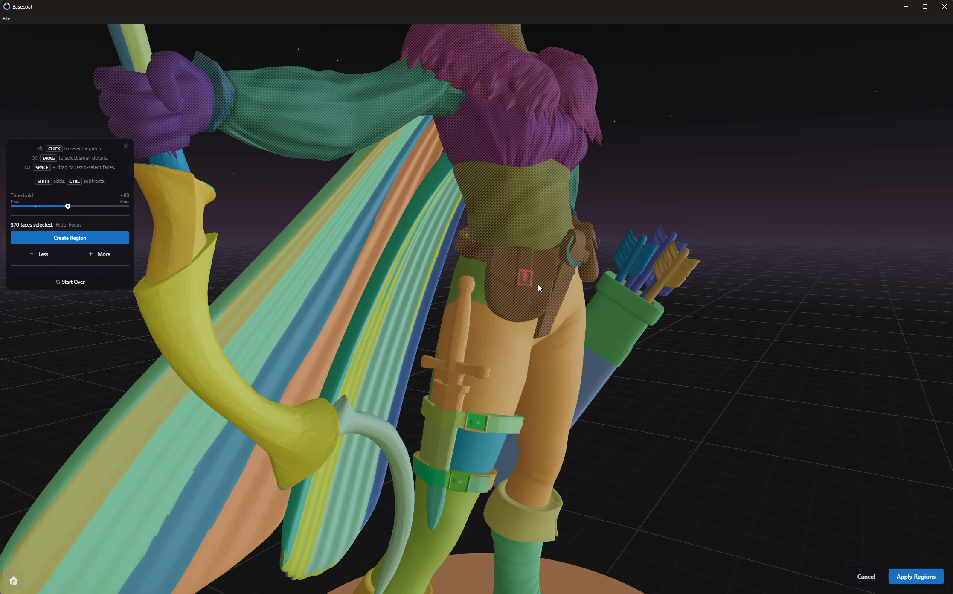
key(Return)
middle_drag(721, 376, 663, 383)
scroll(724, 395, down, 5)
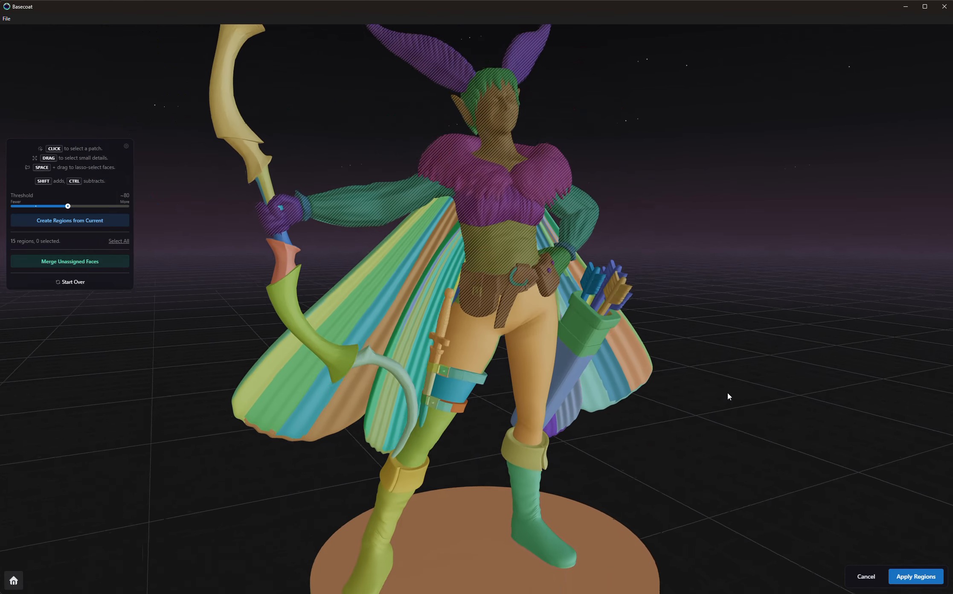
- Lower the patch threshold to about 27 and create one color region from both legs together with the dagger
middle_drag(729, 397, 656, 407)
click(547, 361)
click(434, 367)
key(Return)
- Create one color region from the two thigh straps and the pieces between them
middle_drag(663, 446, 454, 328)
click(453, 350)
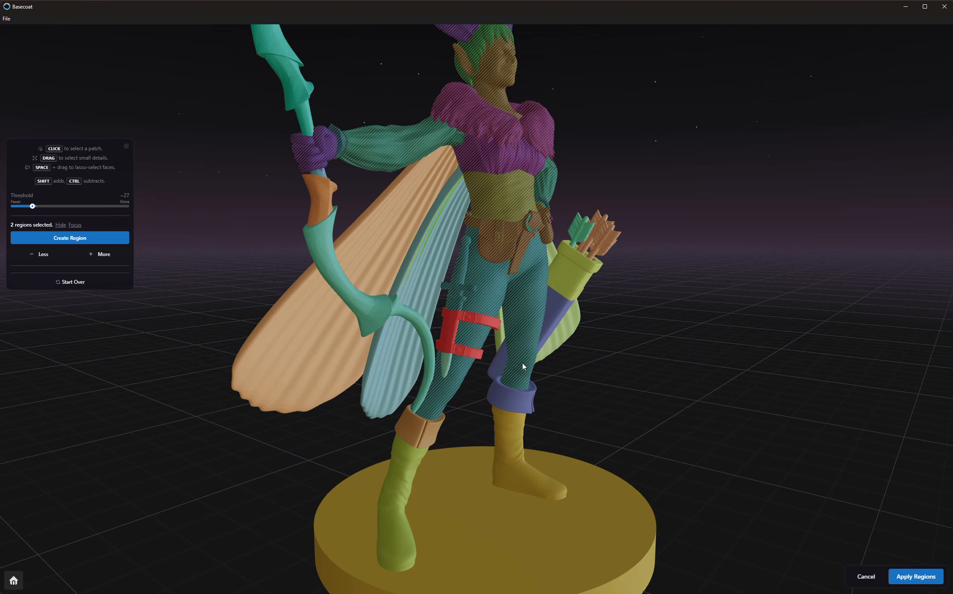
middle_drag(540, 374, 857, 361)
scroll(654, 422, up, 5)
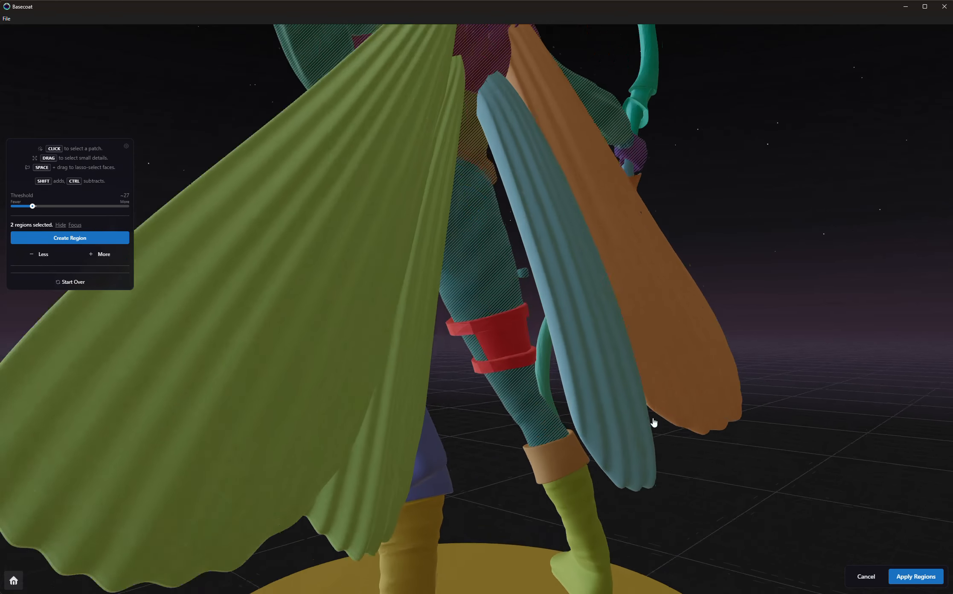
key(Return)
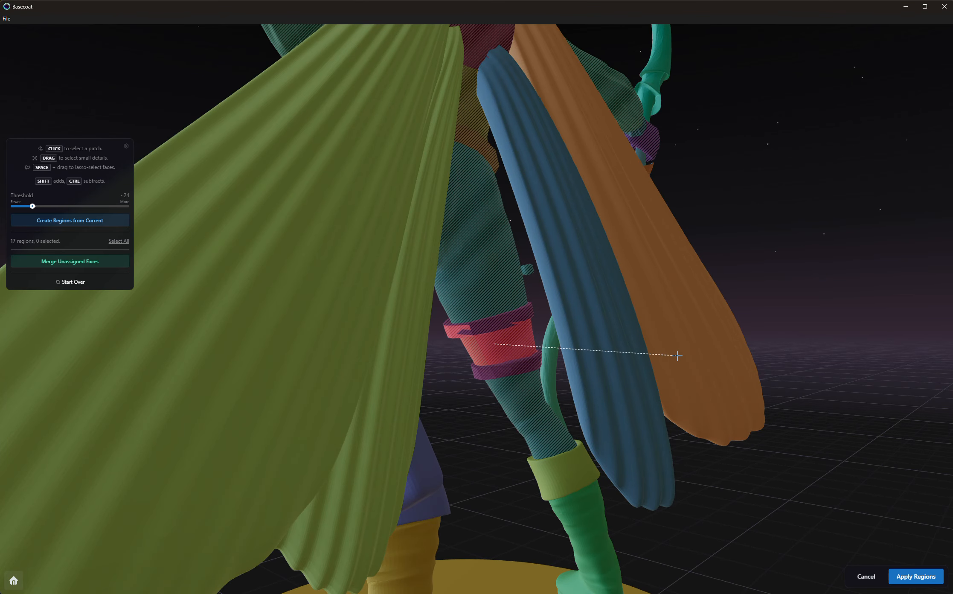
- Move the thigh surface between the two straps out of the strap region and merge it with the leg region
drag(633, 352, 633, 353)
shift+click(499, 268)
key(Return)
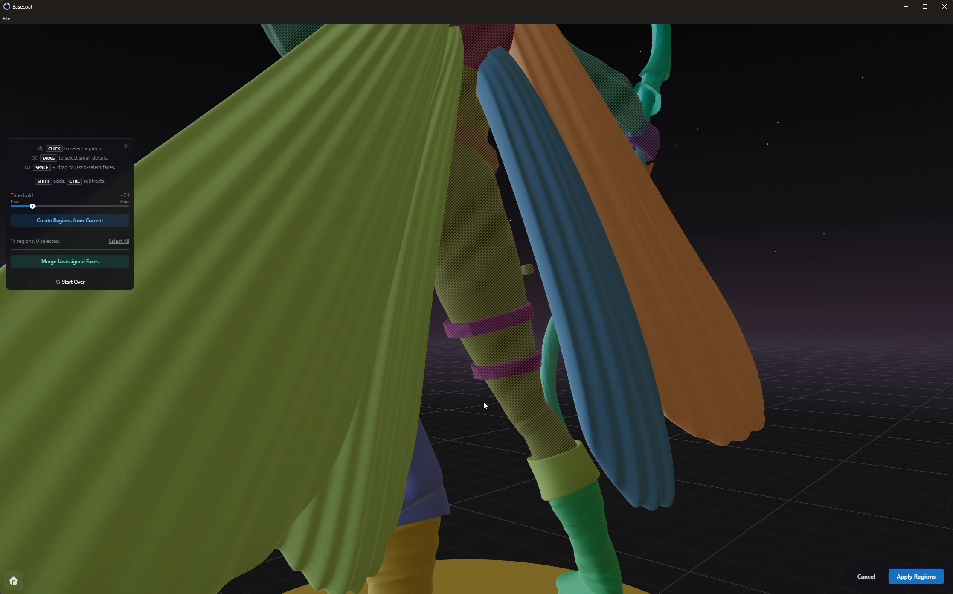
- Create a separate color region from the dagger sheath, including its section between the straps and its tip
click(493, 325)
drag(485, 411, 721, 405)
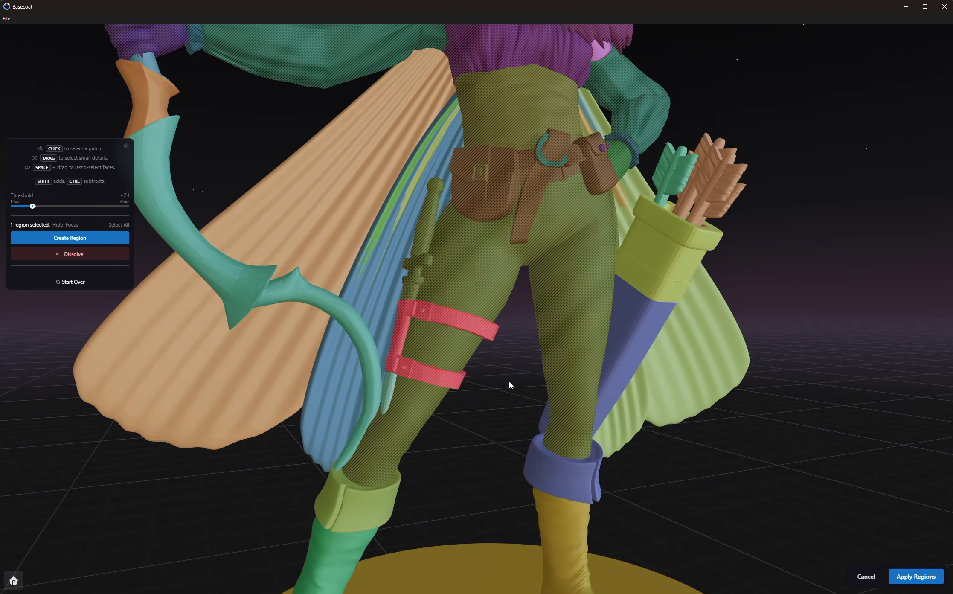
click(508, 385)
drag(510, 387, 443, 339)
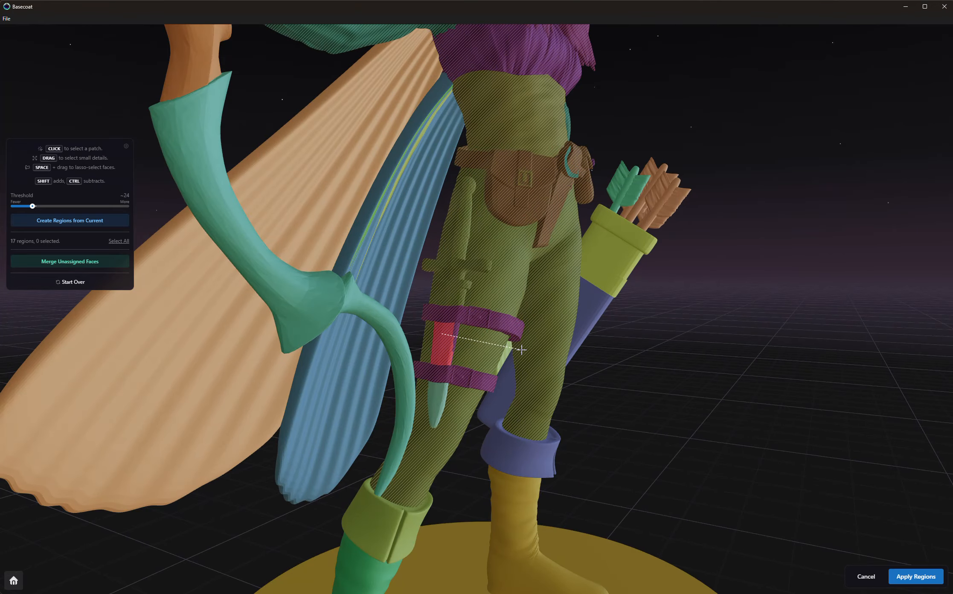
drag(539, 351, 539, 352)
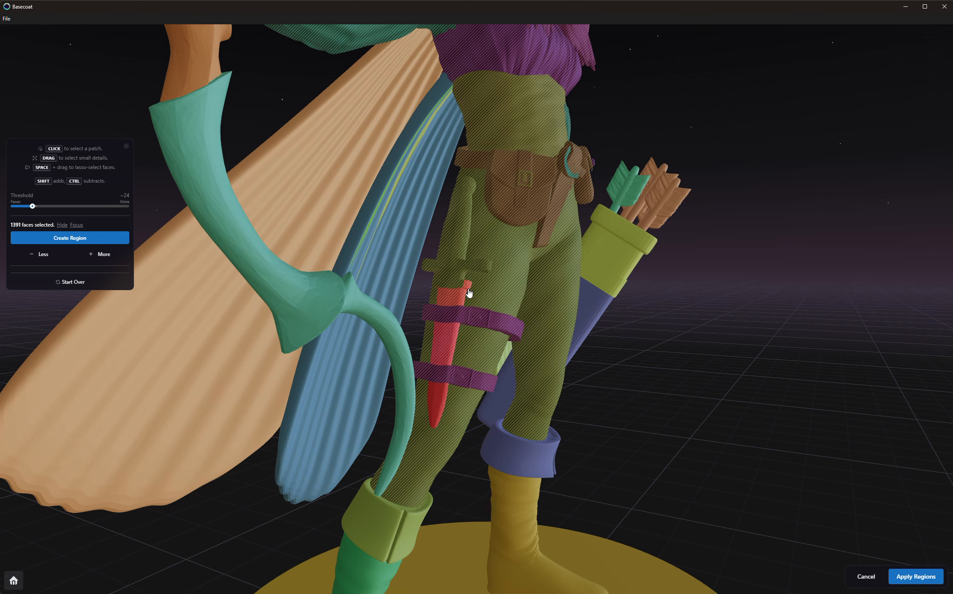
key(Return)
drag(454, 284, 514, 297)
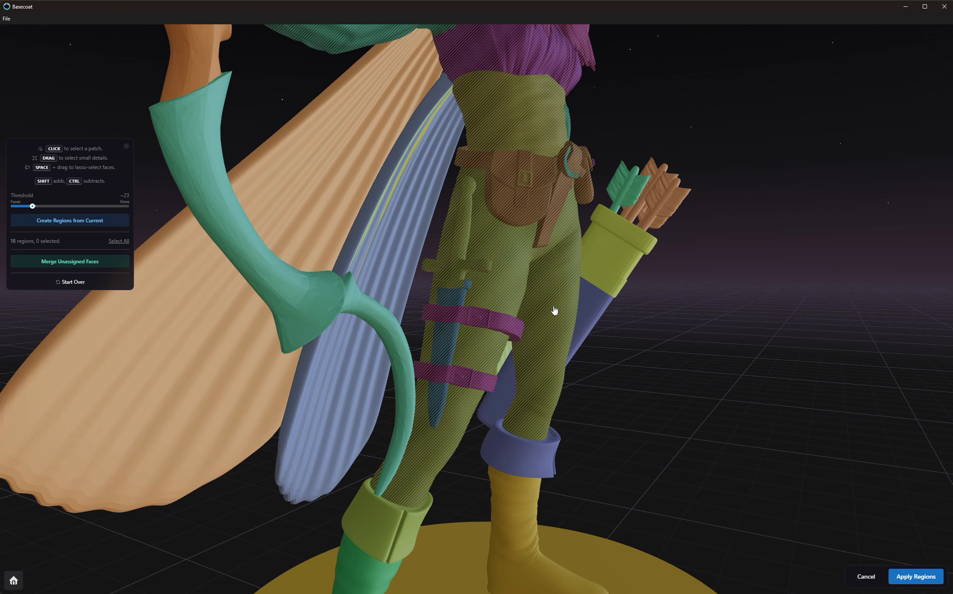
drag(708, 402, 678, 401)
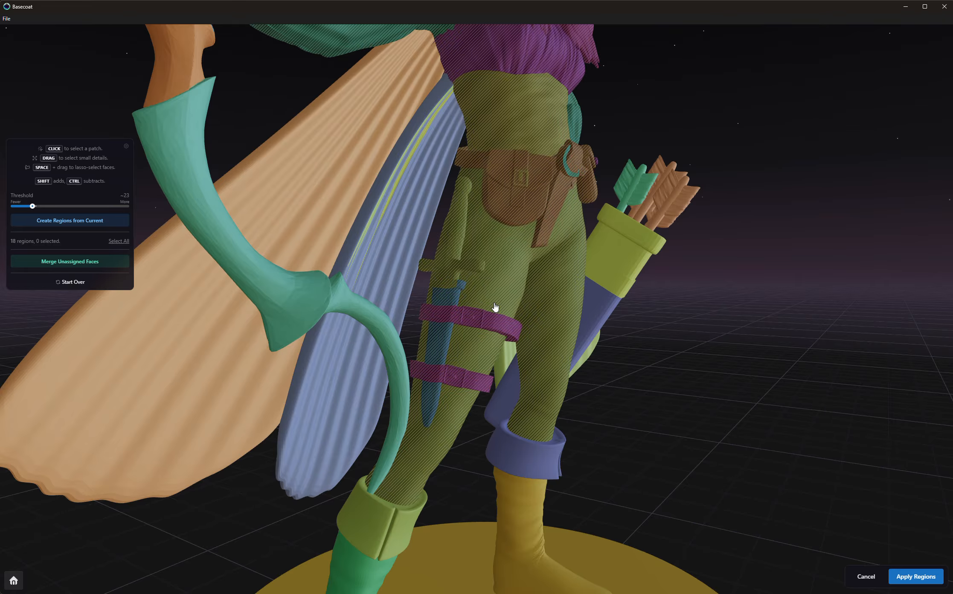
- Focus on the leg and sheath regions, raise the patch threshold to about 20 and create a region from the complete sheath
click(482, 283)
shift+click(455, 306)
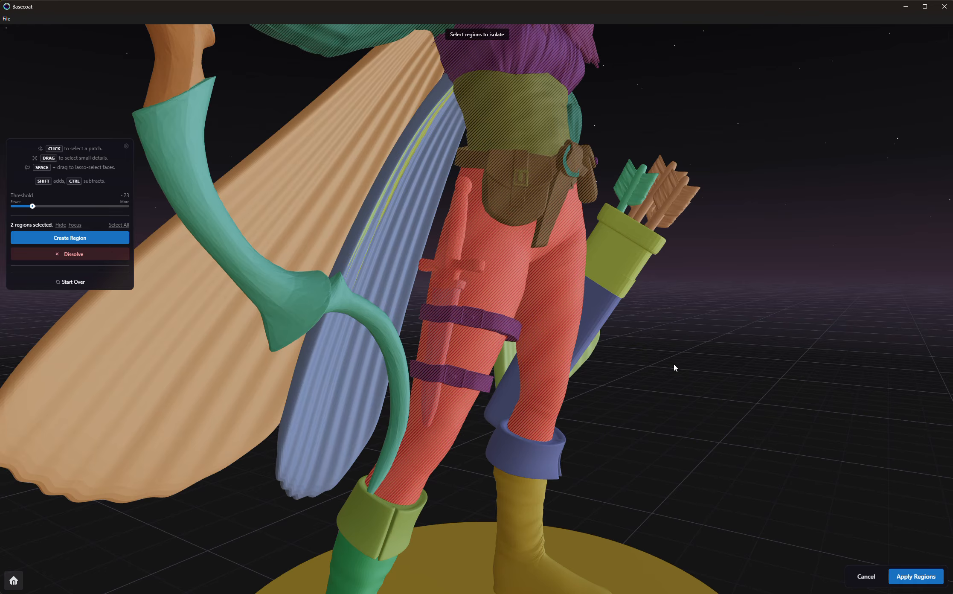
key(f)
drag(636, 400, 615, 402)
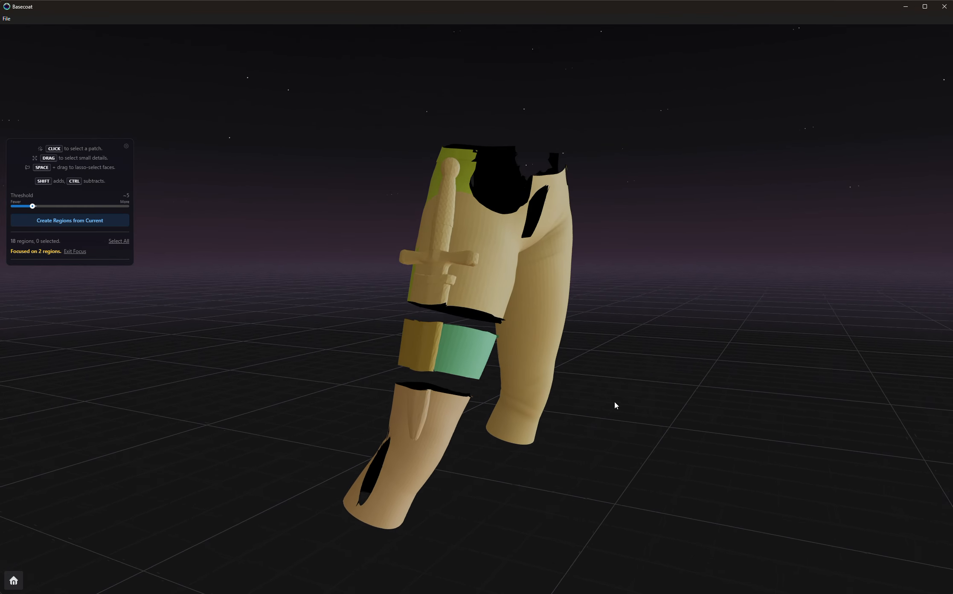
right_drag(615, 403, 654, 403)
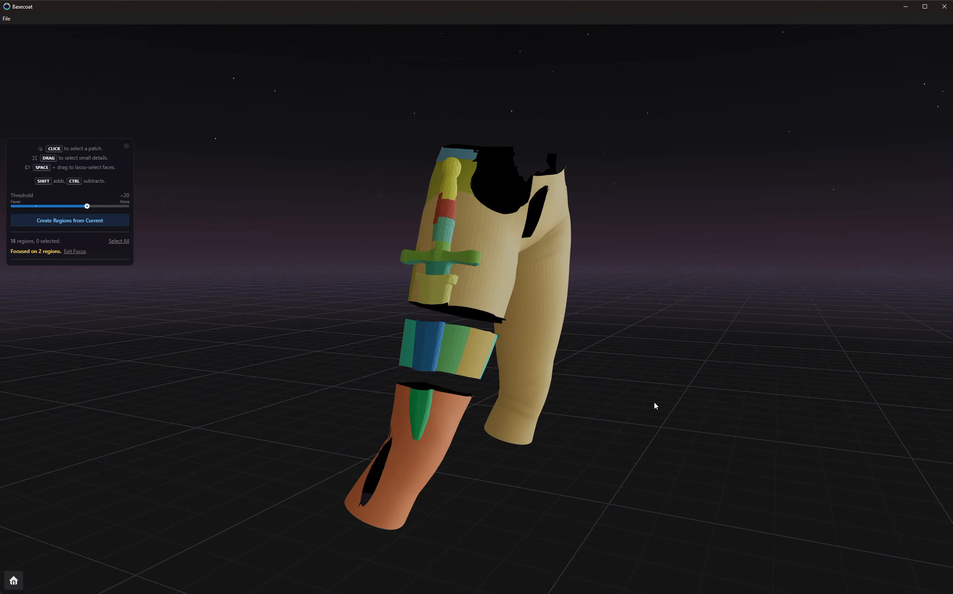
click(440, 296)
key(c)
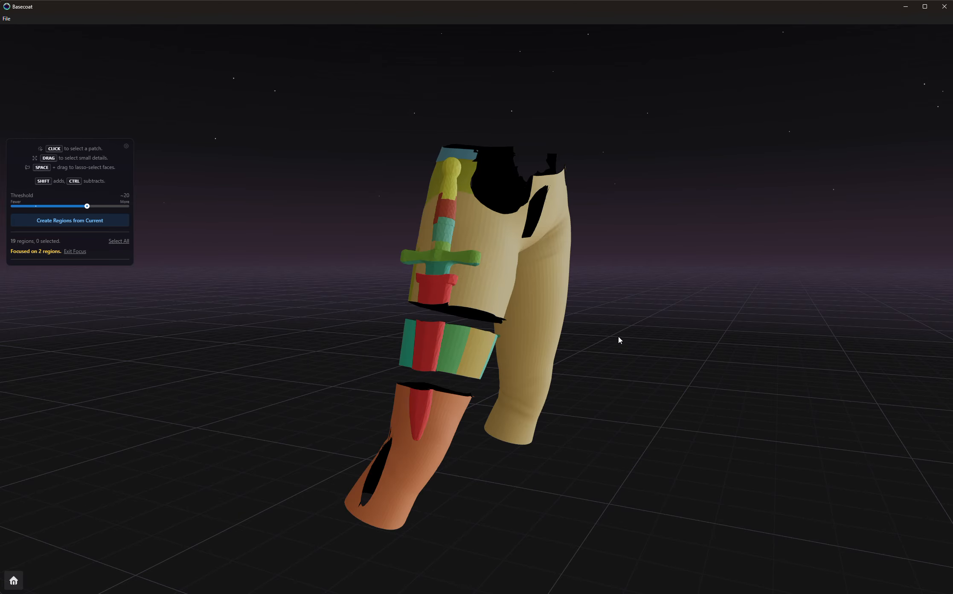
- Create a color region from the dagger's grip, crossguard and pommel, and leave the focused view
mouse_move(618, 337)
mouse_down()
mouse_move(661, 345)
mouse_move(633, 313)
mouse_up()
click(473, 280)
shift+click(468, 257)
shift+click(473, 241)
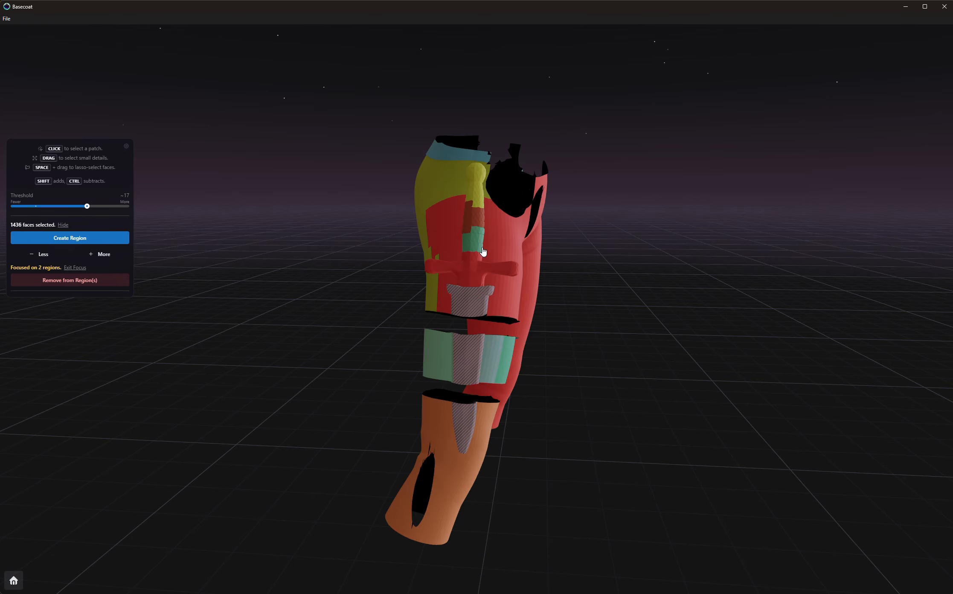
drag(477, 235, 729, 278)
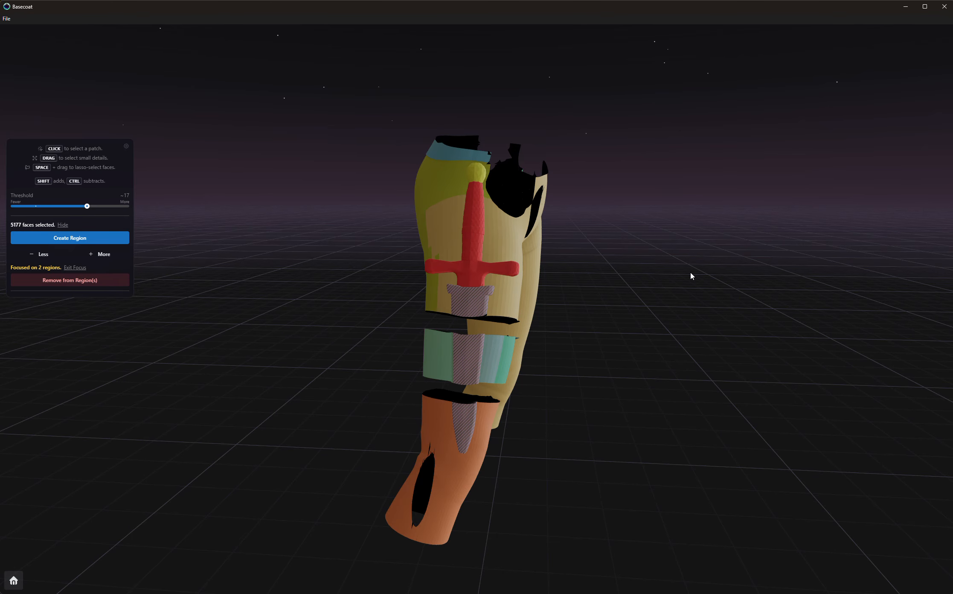
drag(586, 201, 587, 201)
key(Return)
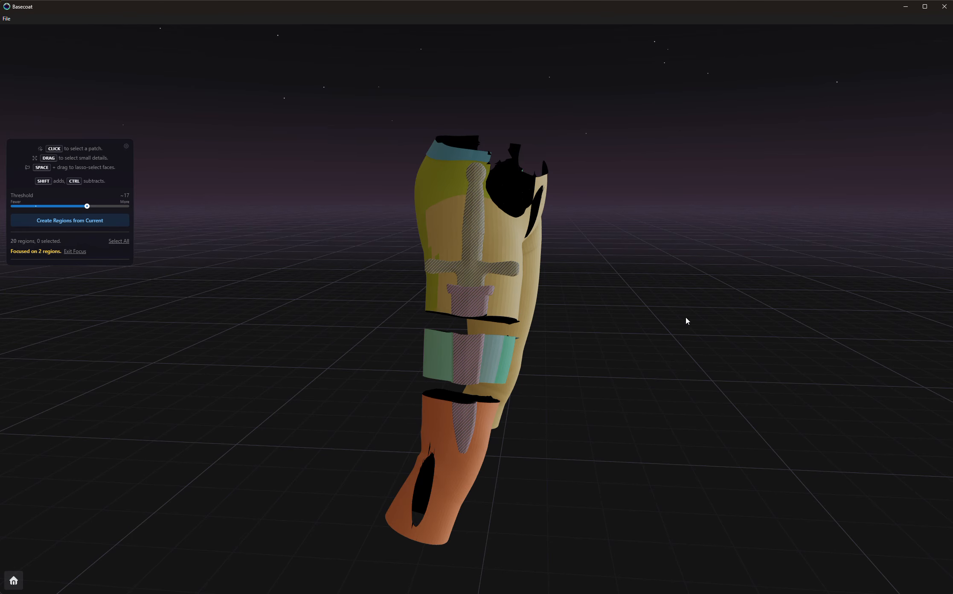
drag(685, 320, 604, 307)
key(Escape)
scroll(642, 353, down, 5)
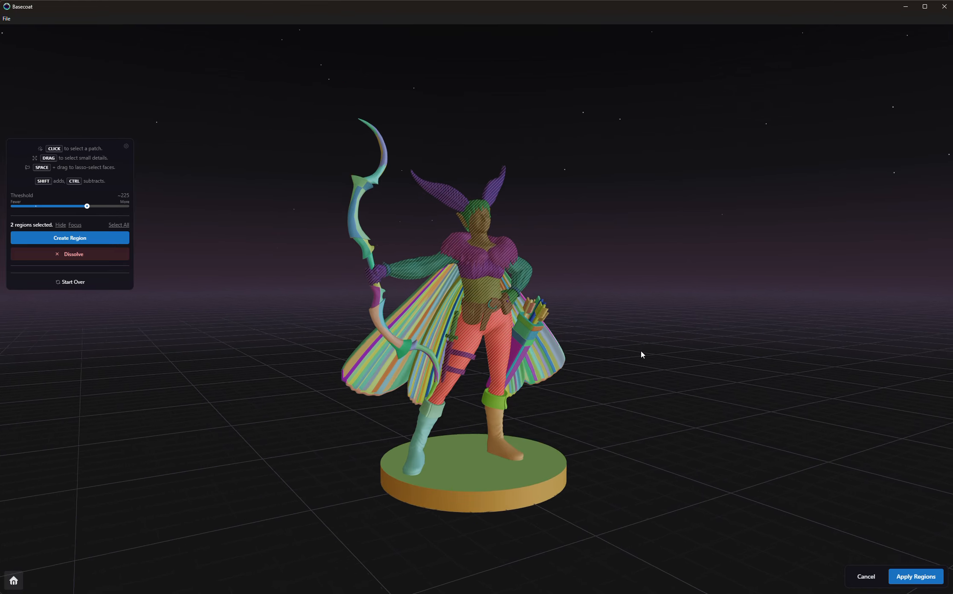
- Create one color region from both boot cuffs and another from both boots
drag(642, 353, 601, 362)
scroll(614, 392, up, 5)
drag(627, 423, 686, 359)
scroll(686, 361, down, 3)
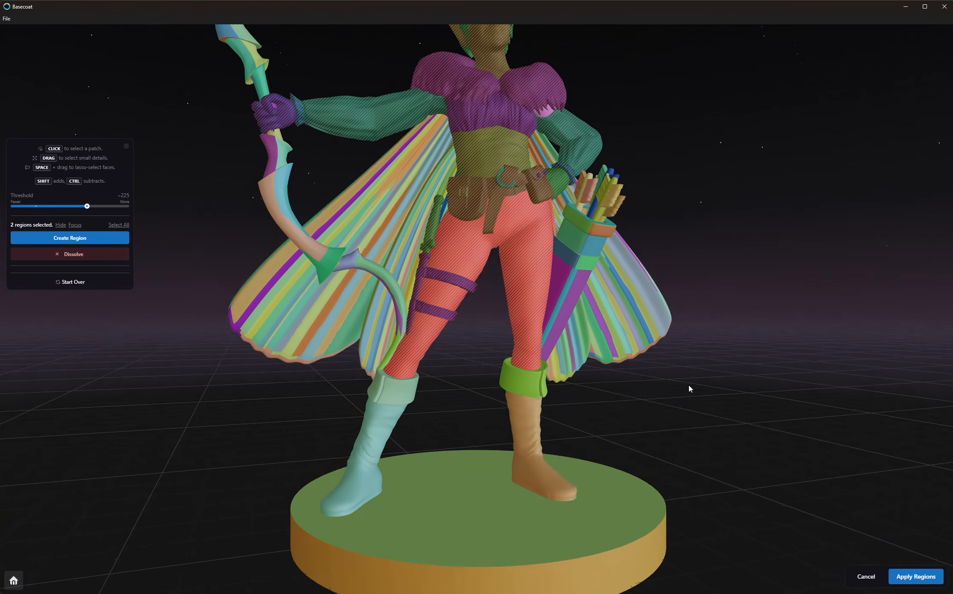
click(377, 392)
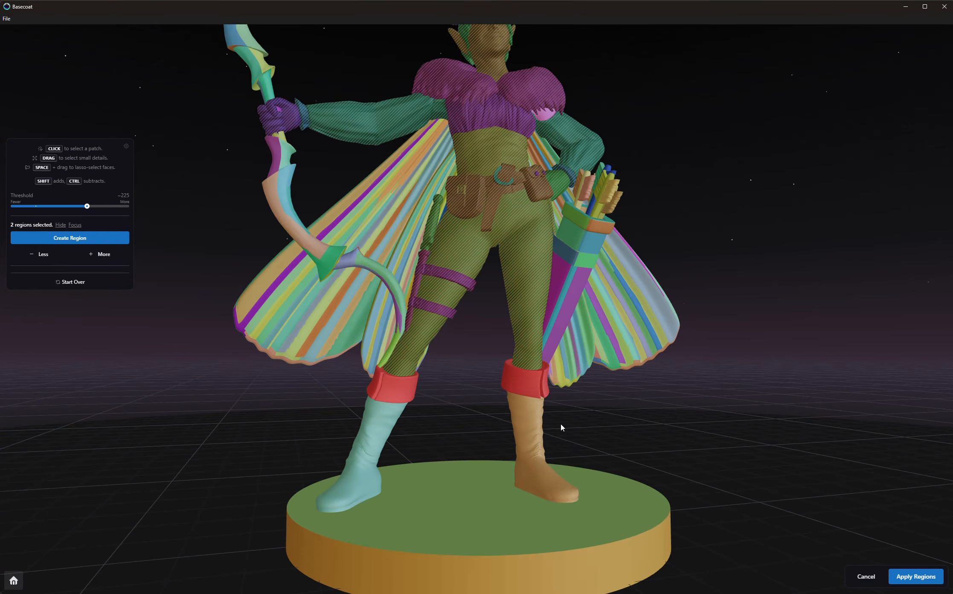
key(Return)
click(374, 426)
key(Return)
- Lower the patch threshold to about 23 and create one color region from the quiver's body and another from its rim section
mouse_move(685, 393)
mouse_down()
mouse_move(704, 415)
mouse_move(721, 411)
mouse_move(699, 400)
mouse_up()
alt+drag(665, 380, 655, 380)
alt+scroll(655, 381, down, 5)
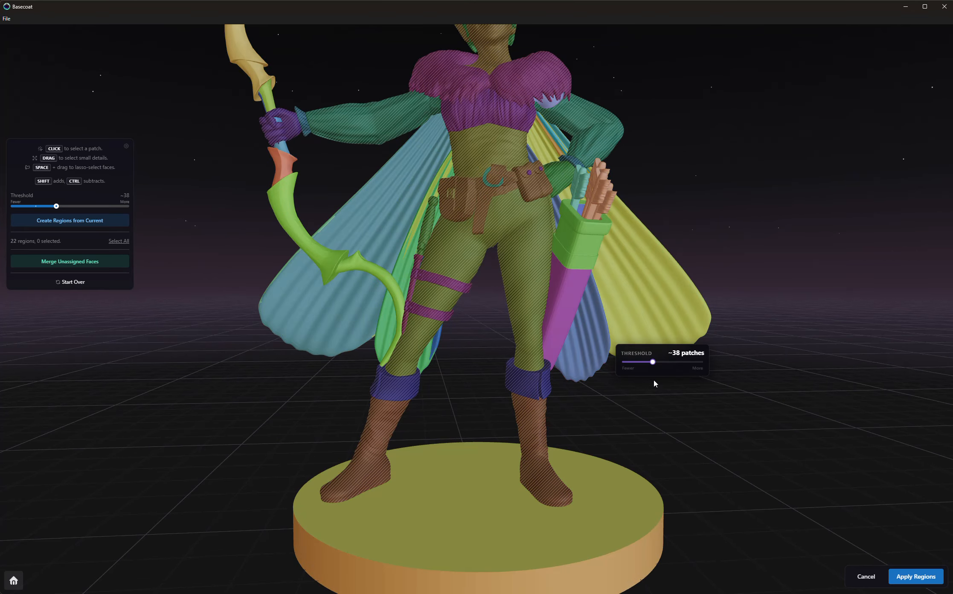
click(575, 298)
right_drag(583, 247, 536, 225)
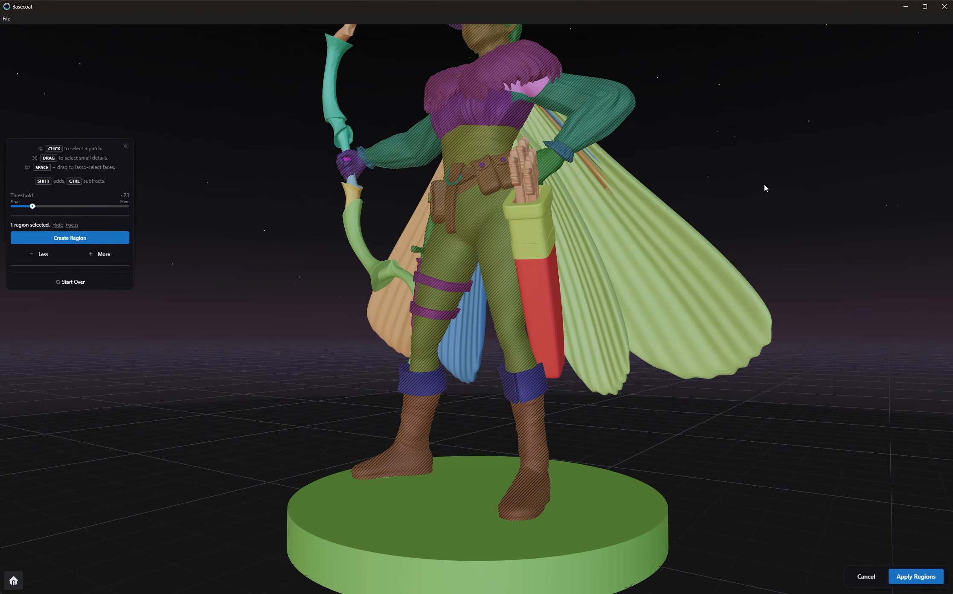
mouse_move(766, 188)
mouse_down()
mouse_move(804, 192)
mouse_move(776, 210)
mouse_up()
key(Return)
click(578, 250)
key(Return)
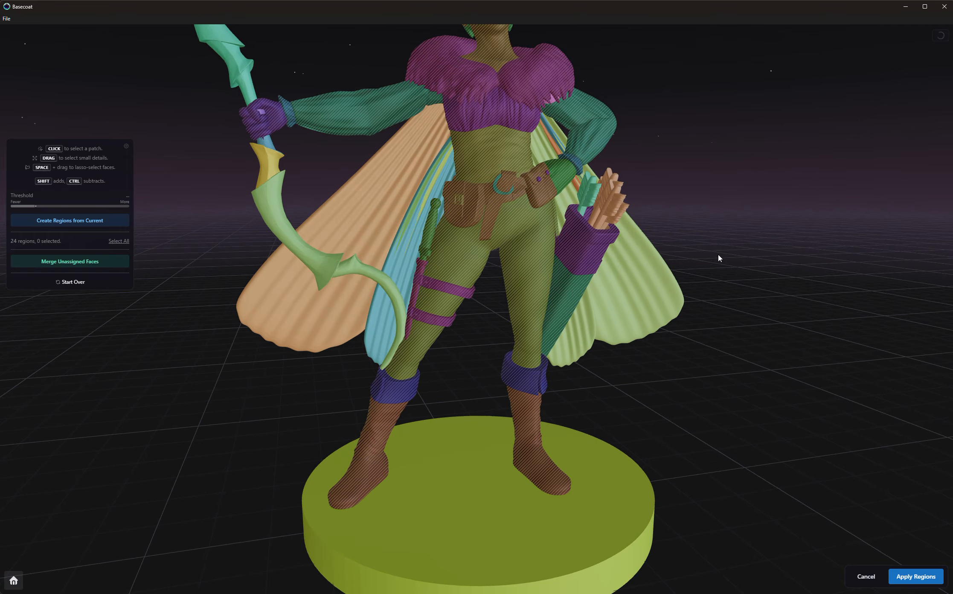
- Create one color region from all the arrows in the quiver
scroll(720, 264, up, 5)
click(638, 198)
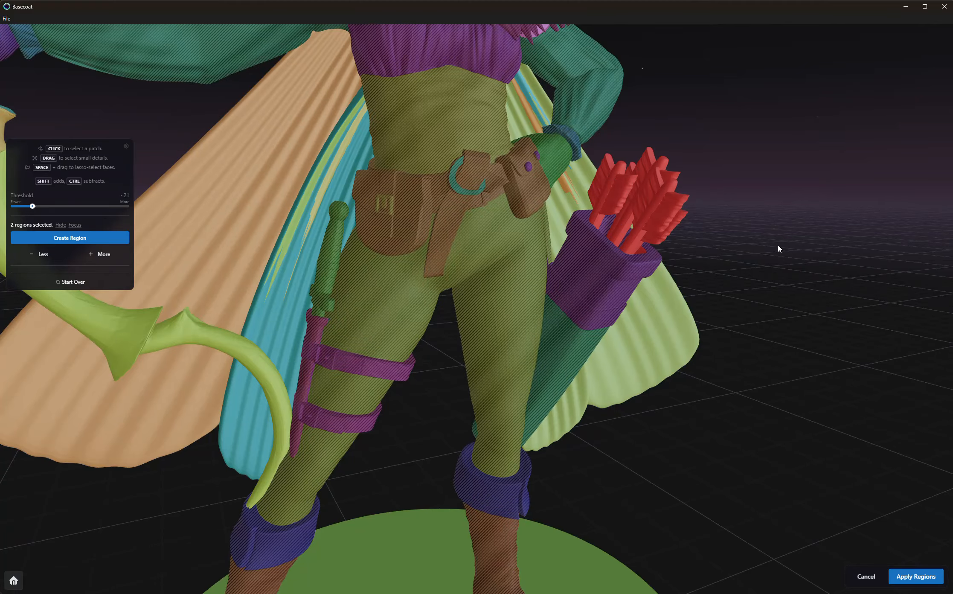
mouse_move(777, 246)
mouse_down()
mouse_move(409, 341)
mouse_move(274, 343)
mouse_move(384, 386)
mouse_move(754, 224)
mouse_up()
key(Return)
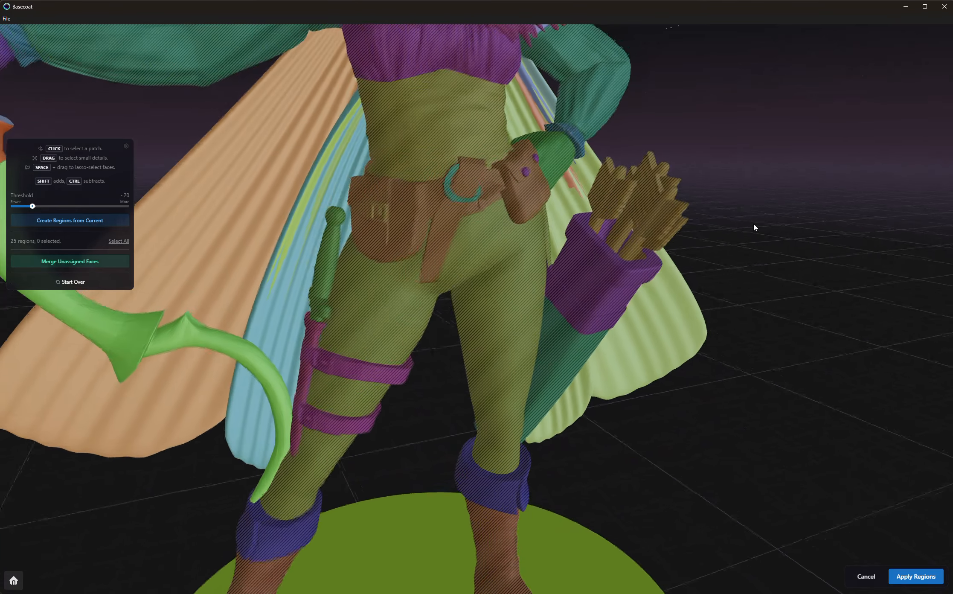
- Create one color region from all sections of the bow
scroll(700, 234, down, 6)
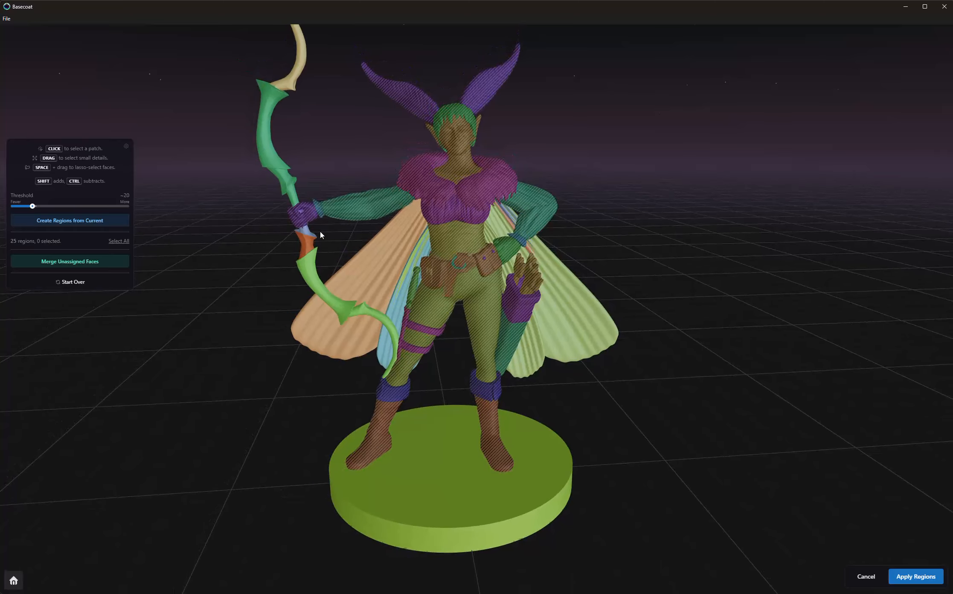
click(314, 268)
shift+click(296, 77)
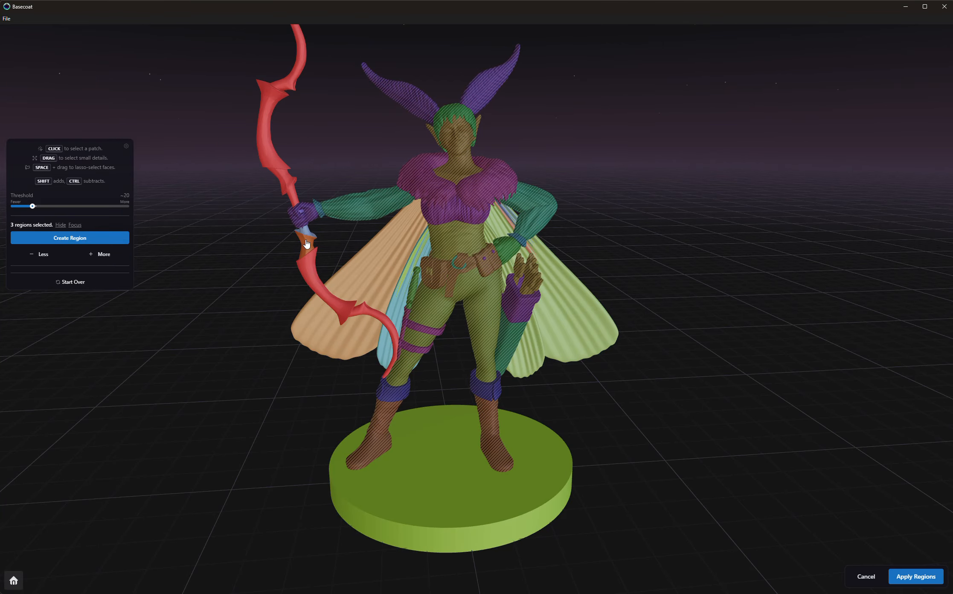
key(Return)
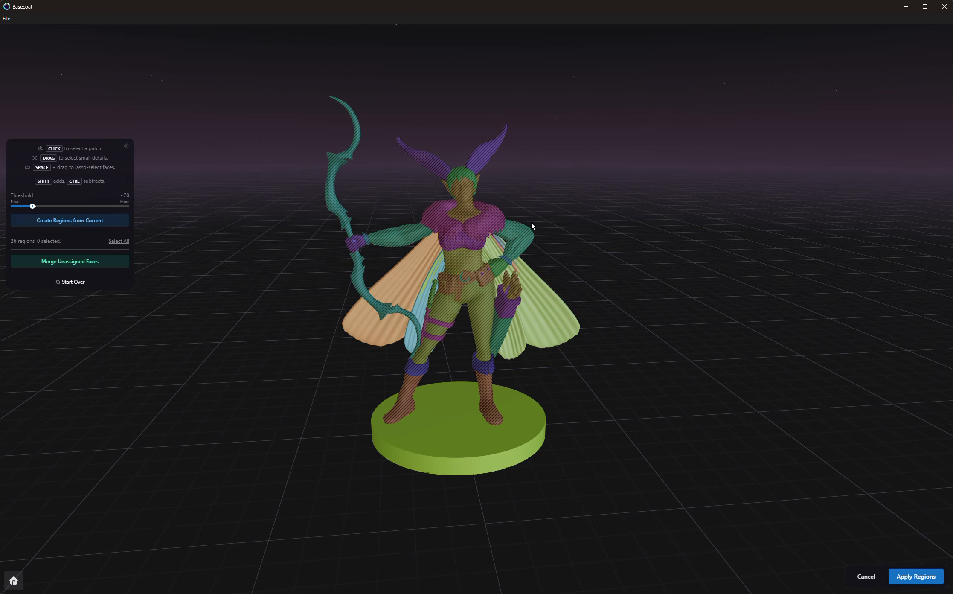
- Create one color region from all the wings on the figure's back and another from the round base
middle_drag(532, 224, 827, 227)
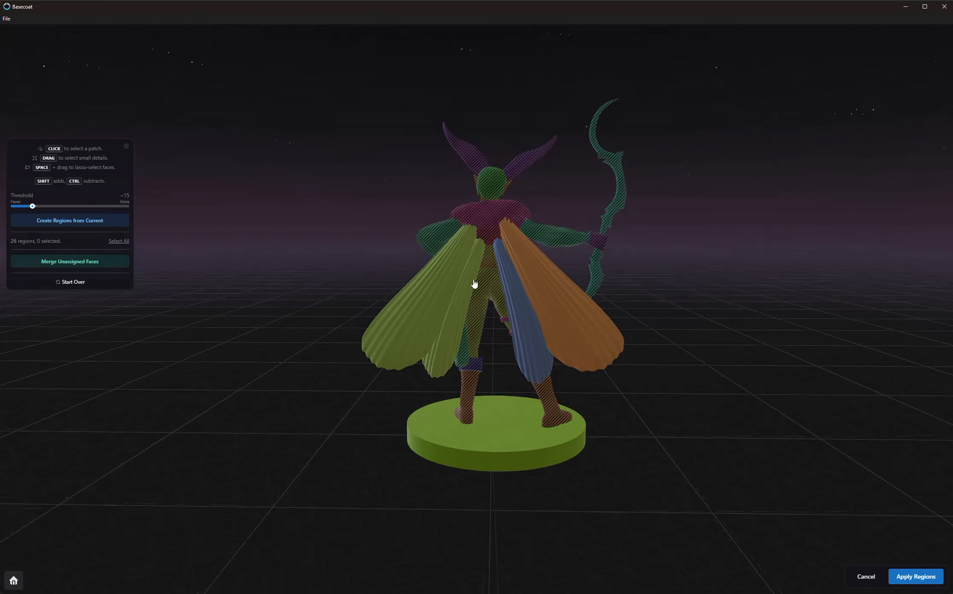
click(463, 290)
middle_drag(668, 309, 887, 302)
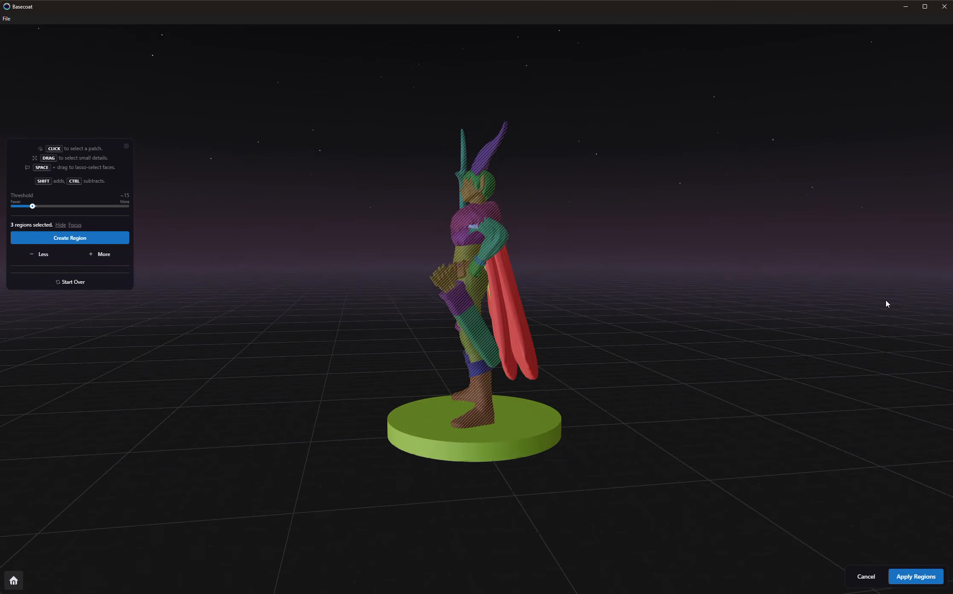
key(Return)
middle_drag(691, 333, 329, 336)
click(540, 467)
key(Return)
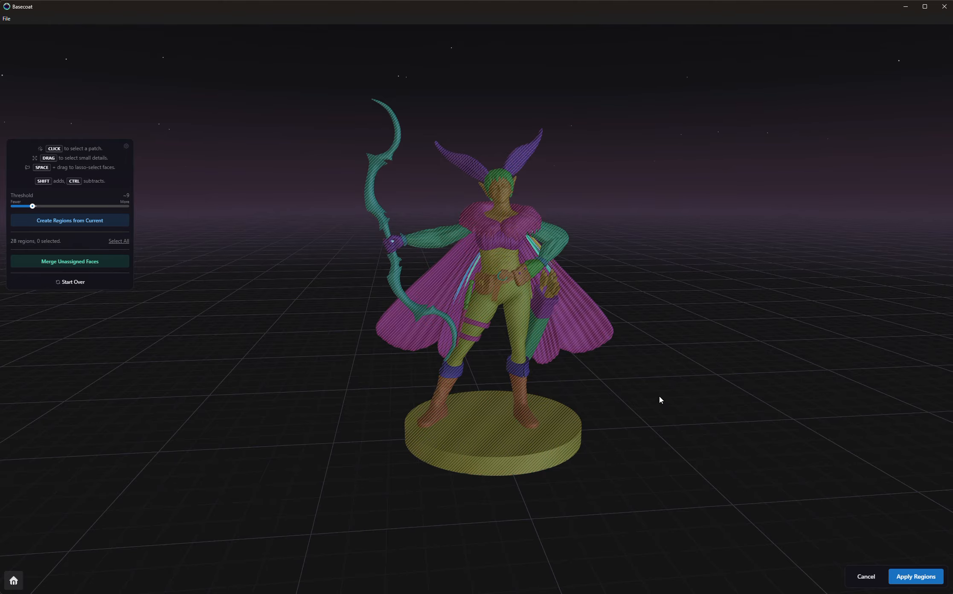
- Merge the remaining unassigned faces into the existing color regions
scroll(212, 353, up, 5)
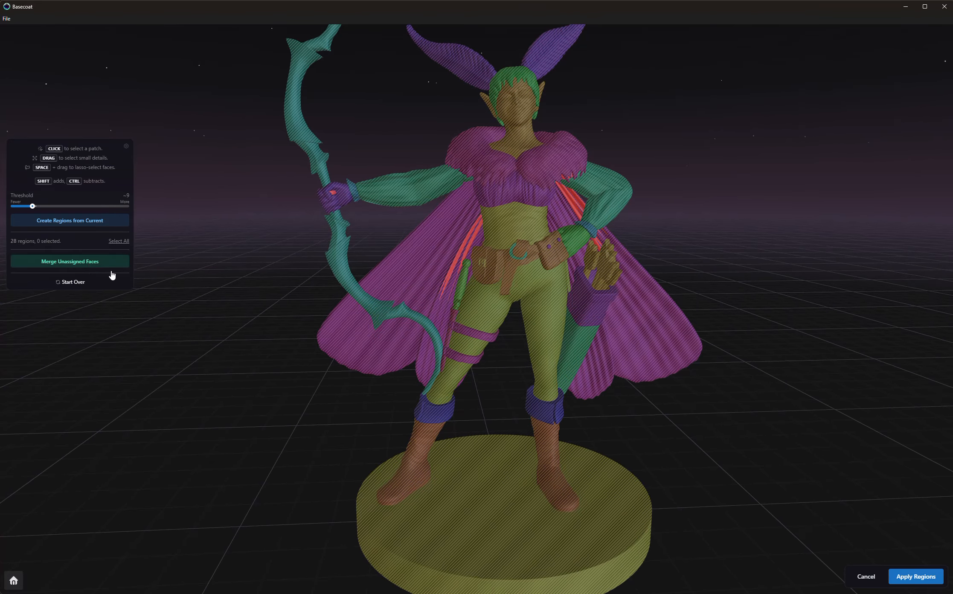
middle_drag(619, 426, 559, 181)
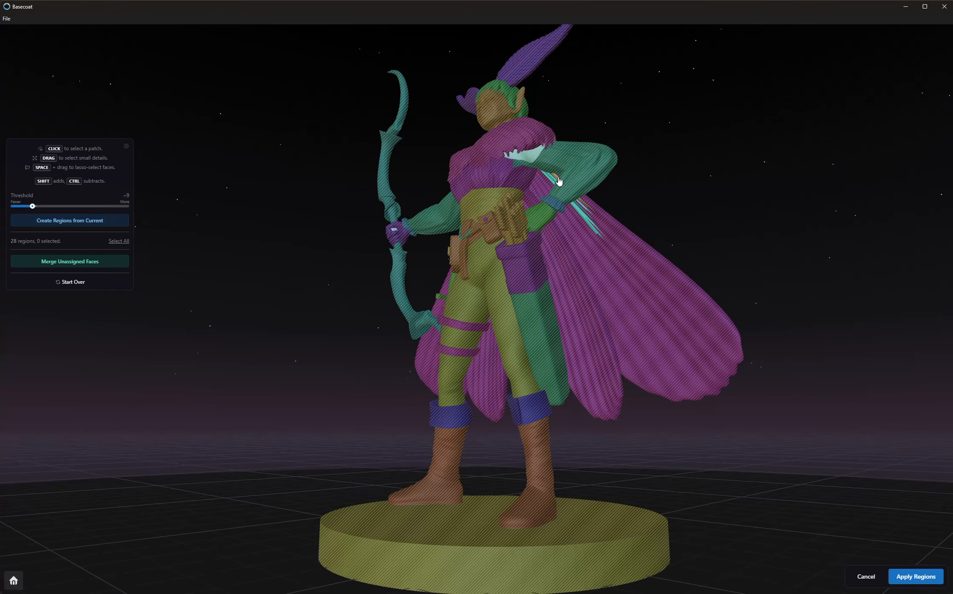
click(77, 262)
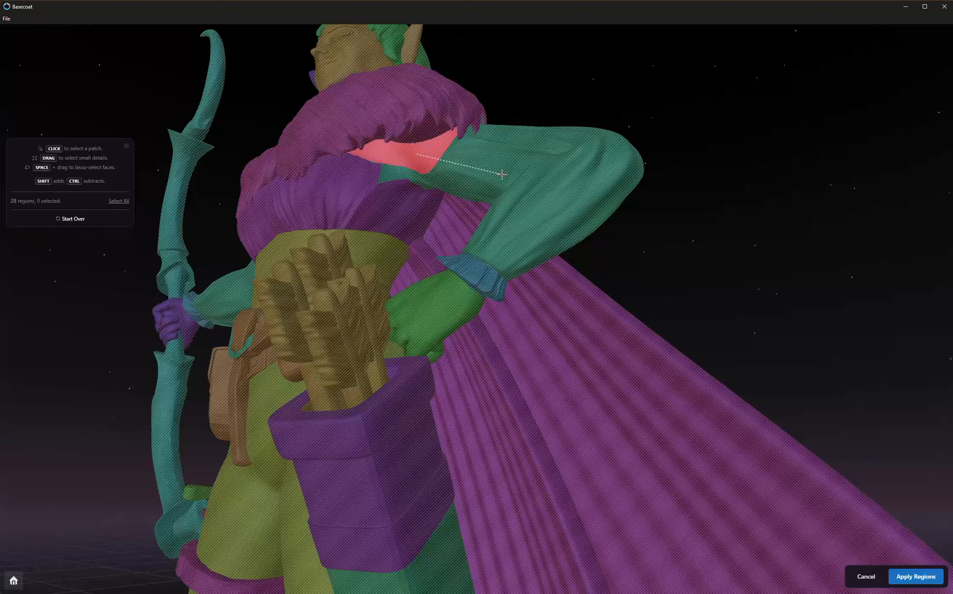
- Lasso the patch of faces under the fur collar by the bent arm and combine it with the sleeves into one region
click(416, 169)
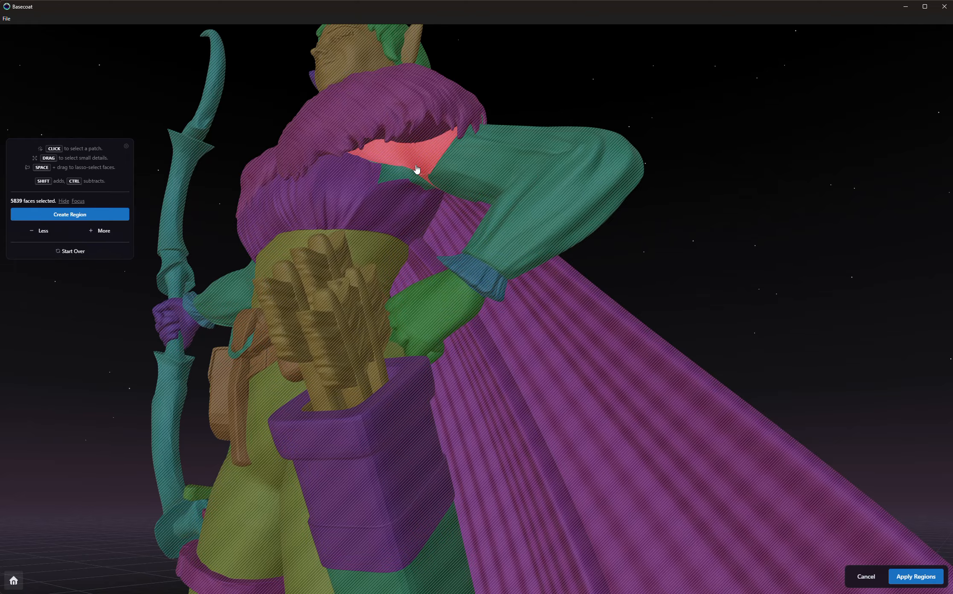
shift+click(490, 173)
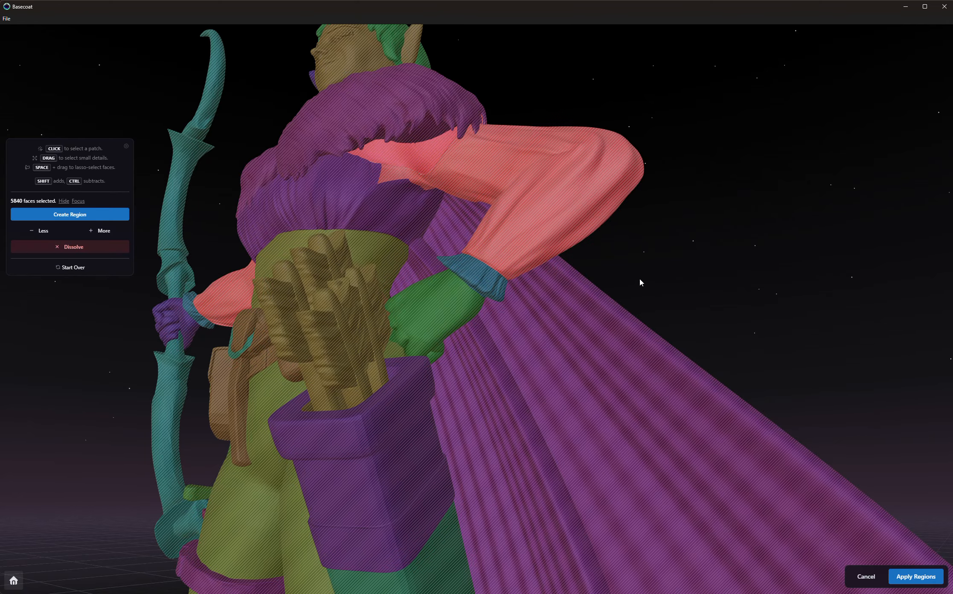
click(640, 282)
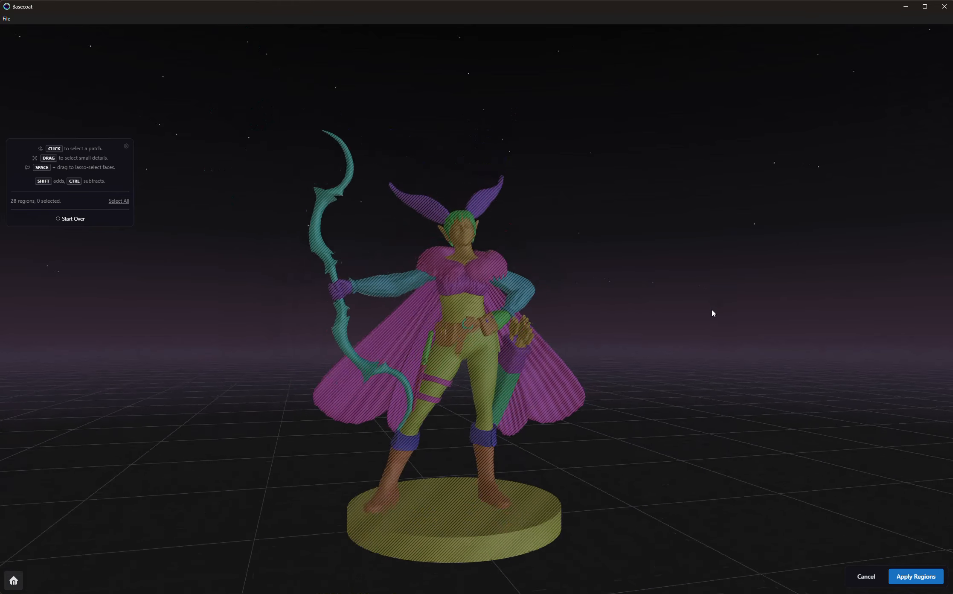
- Apply the color regions to the model and let the materials re-bake
click(900, 578)
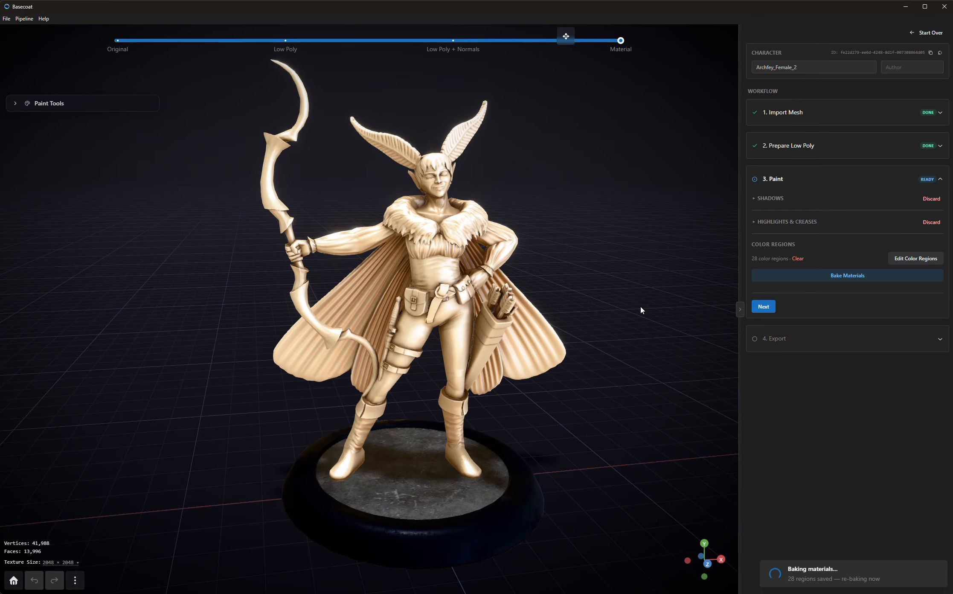
drag(662, 361, 616, 336)
drag(685, 313, 506, 288)
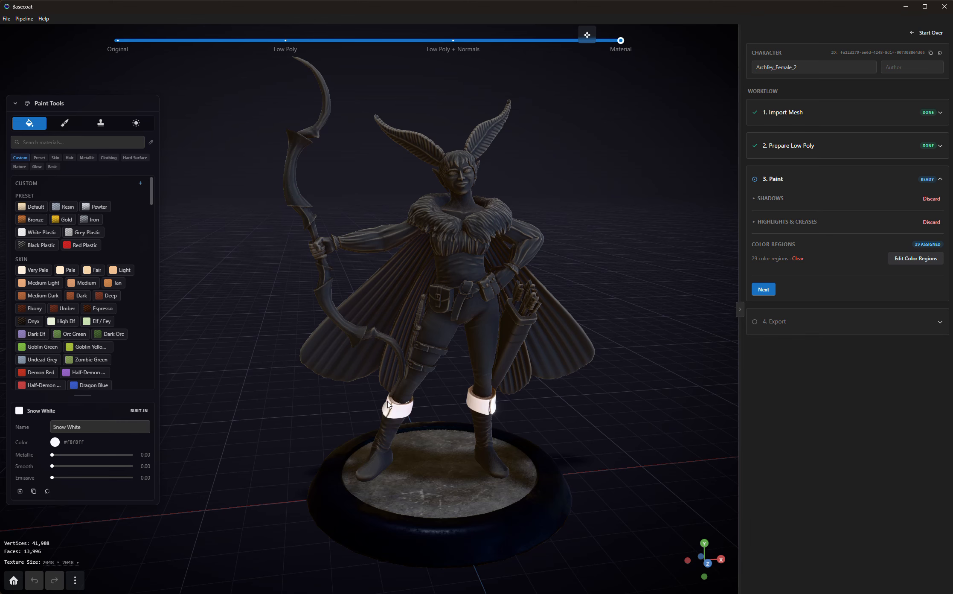
right_drag(245, 312, 215, 311)
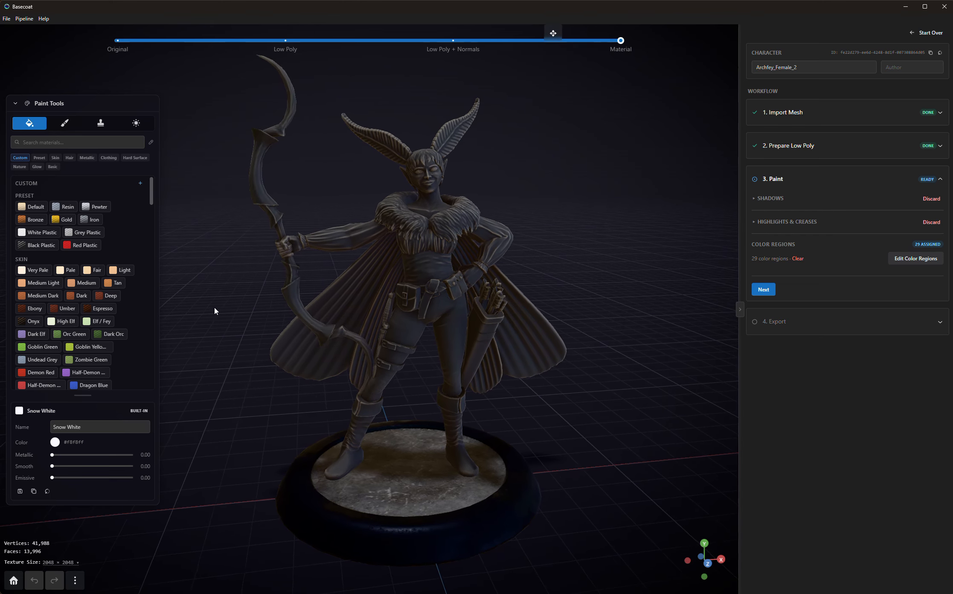
- Fill the bow with the Gold material and the sleeves and gathered chest top with Grey Cloth
click(65, 220)
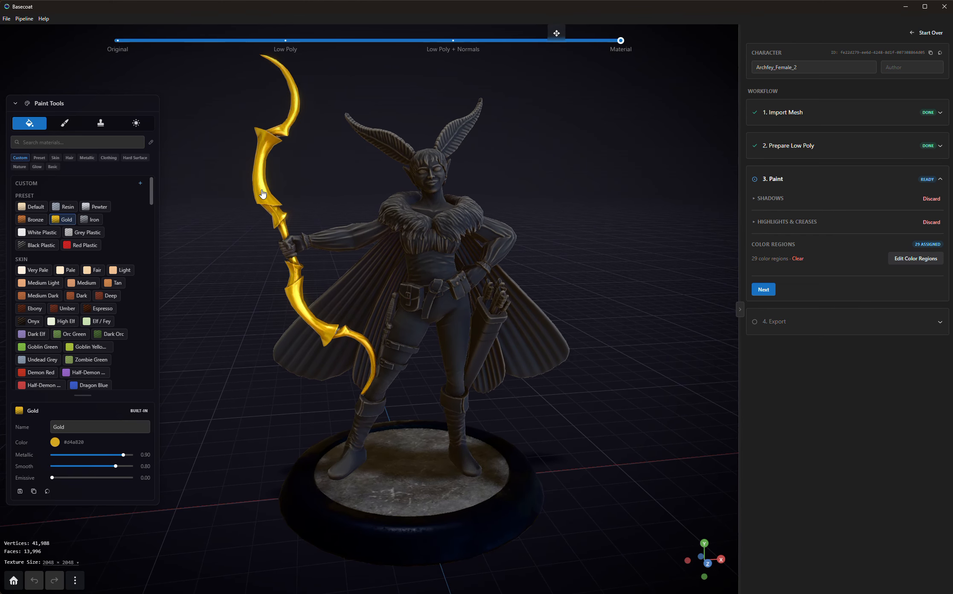
click(262, 194)
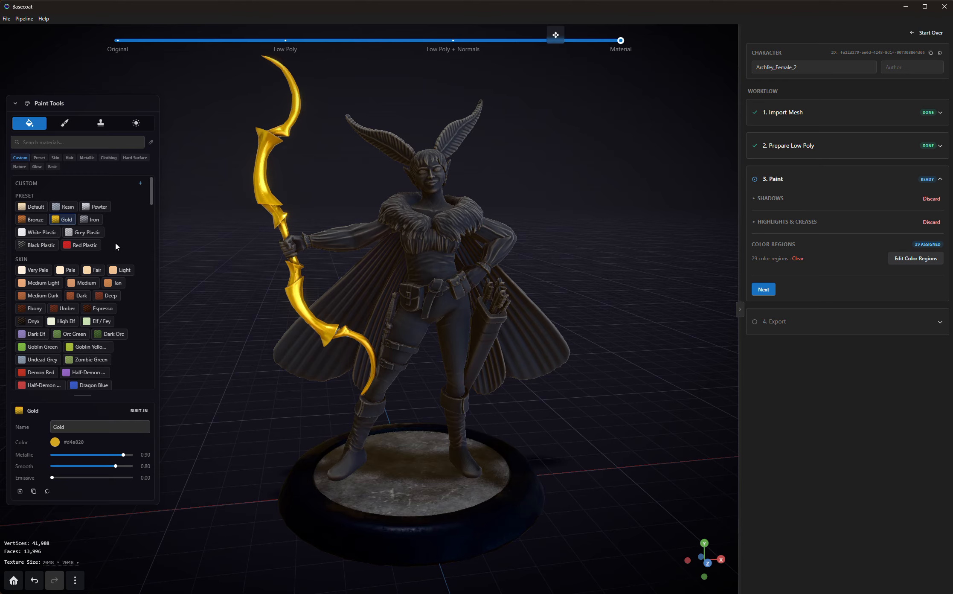
text(grey)
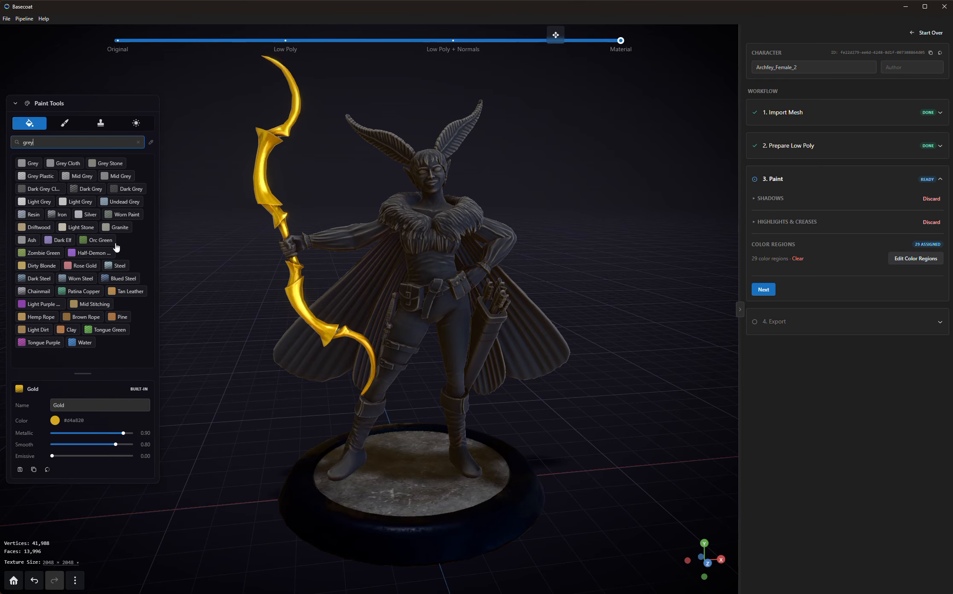
click(68, 164)
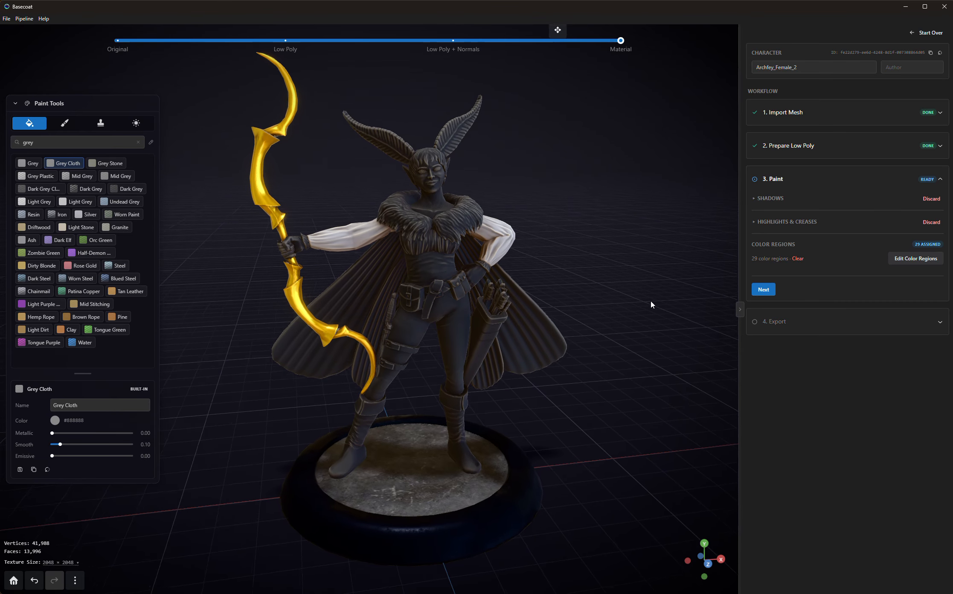
scroll(442, 259, up, 5)
middle_drag(427, 267, 395, 281)
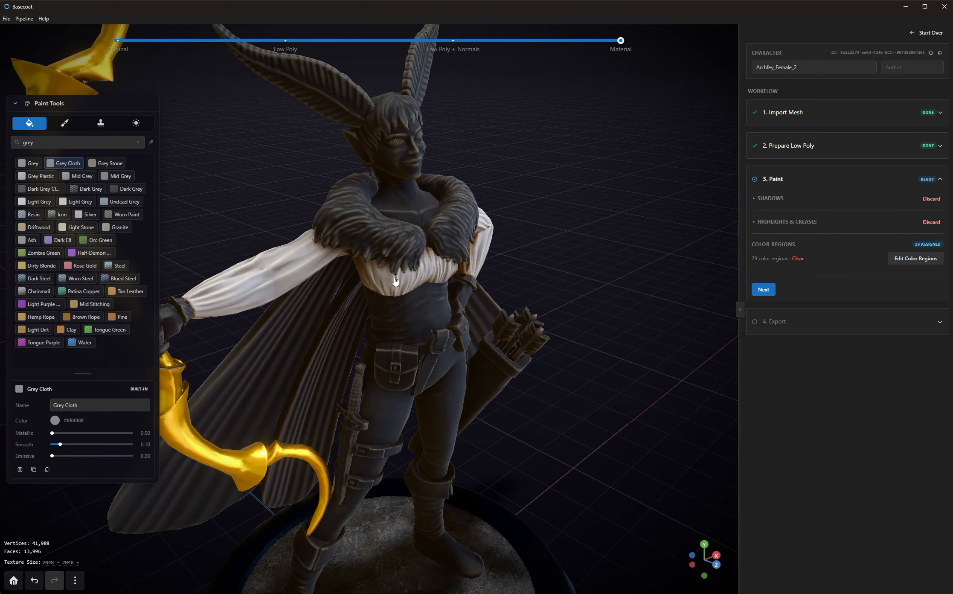
- Compare Tongue Green and Dark Grey on the fur collar, and fill the collar and midriff with Light Stone
click(104, 330)
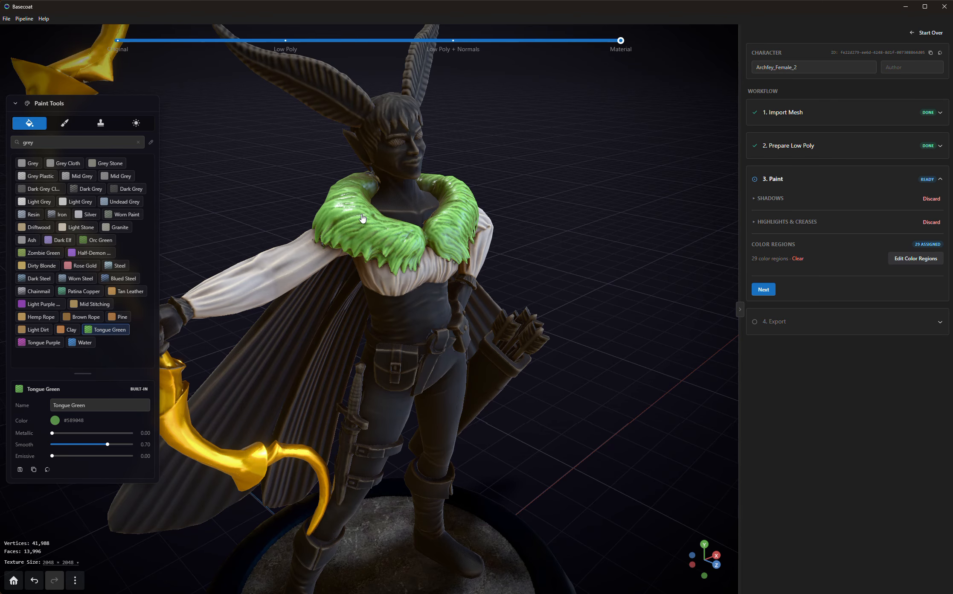
click(81, 190)
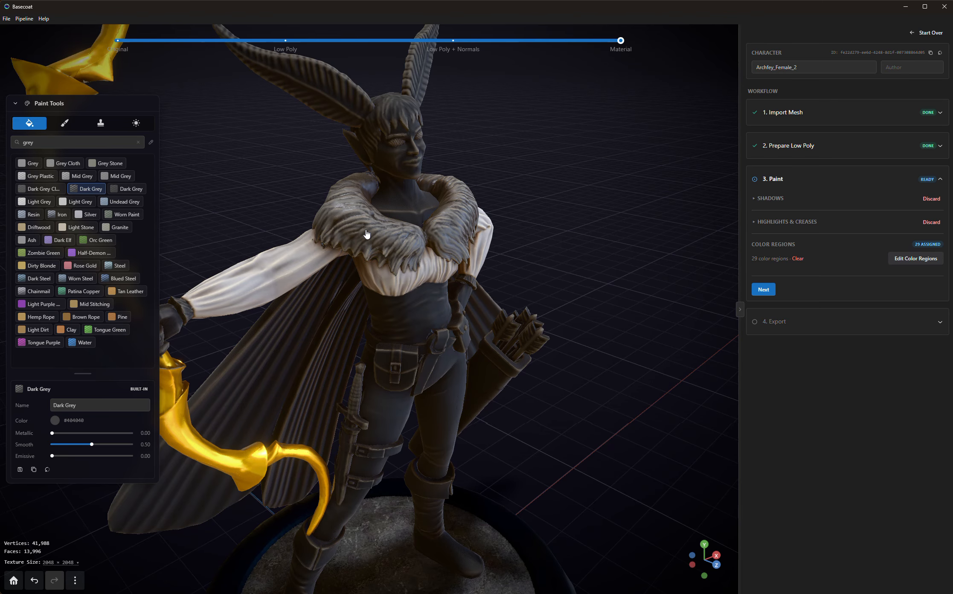
click(79, 229)
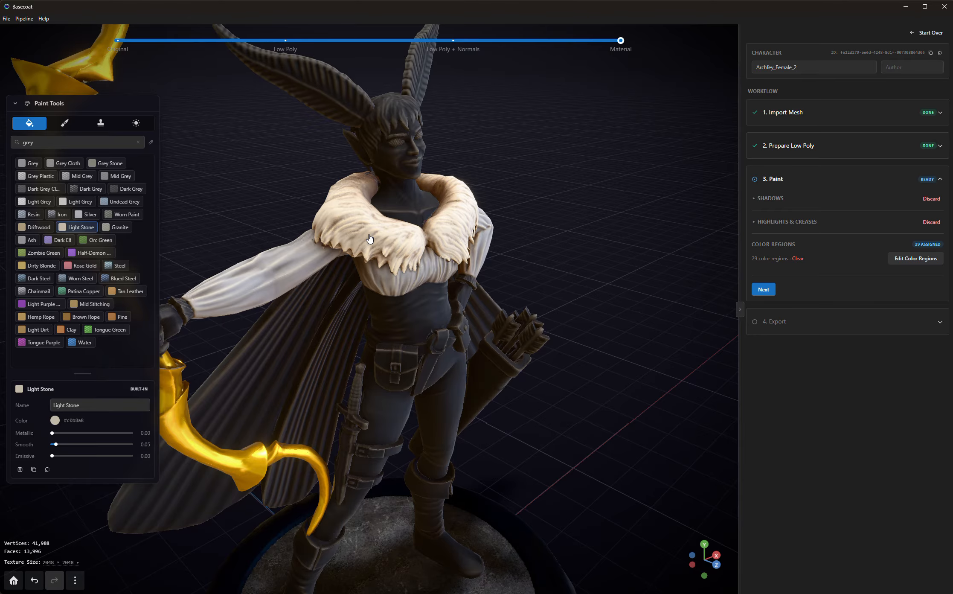
scroll(369, 239, down, 2)
drag(571, 364, 548, 355)
click(433, 280)
- Search the materials for brown and fill the trousers with the Brown material of color #6a3828
scroll(616, 412, down, 3)
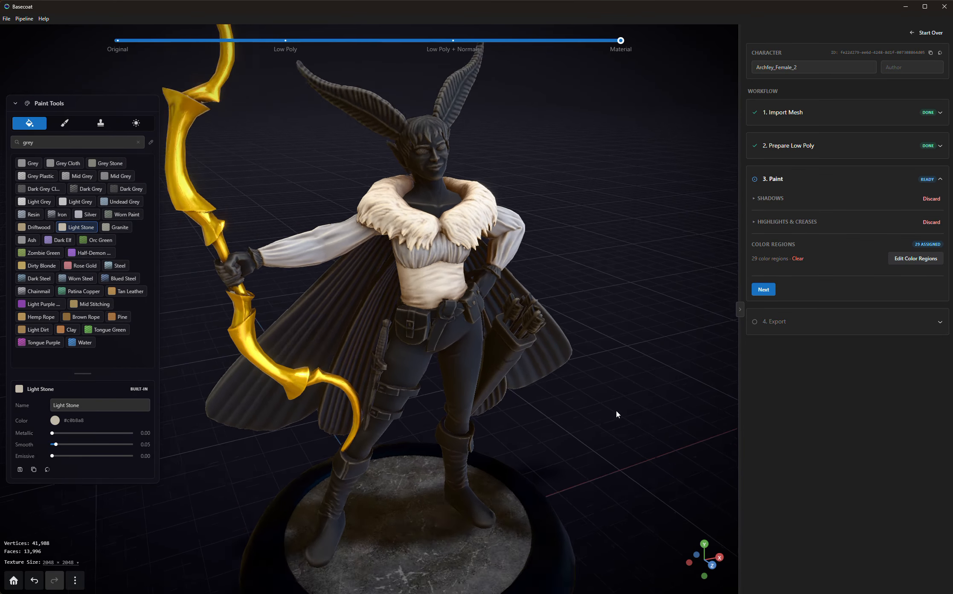
drag(617, 412, 587, 398)
right_drag(587, 399, 603, 377)
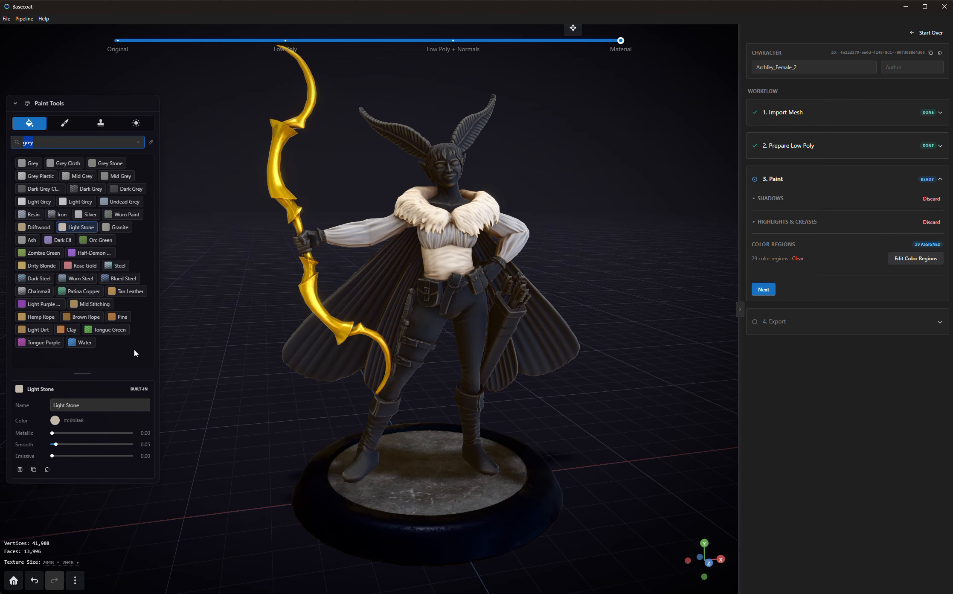
text(brown)
click(65, 165)
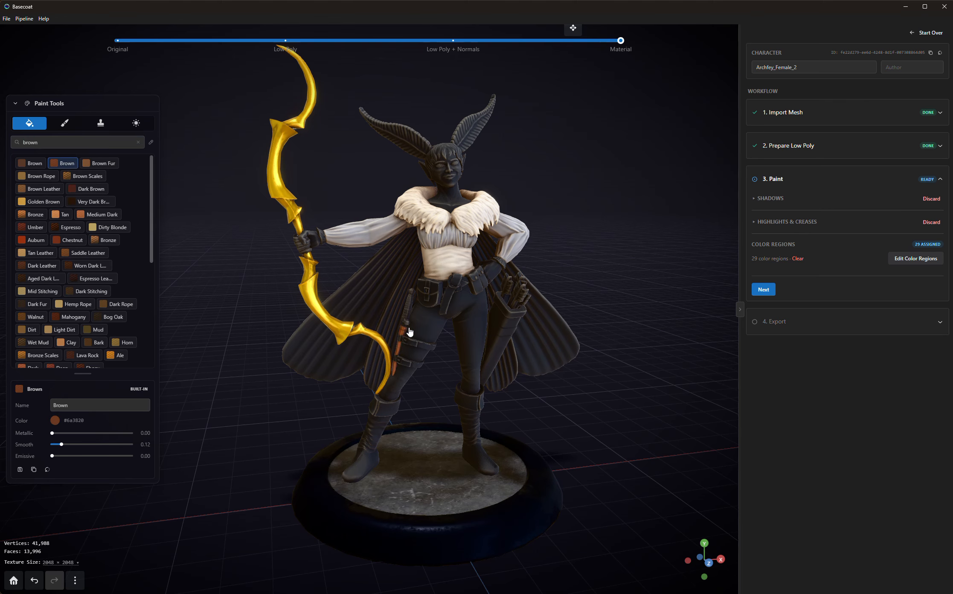
click(418, 330)
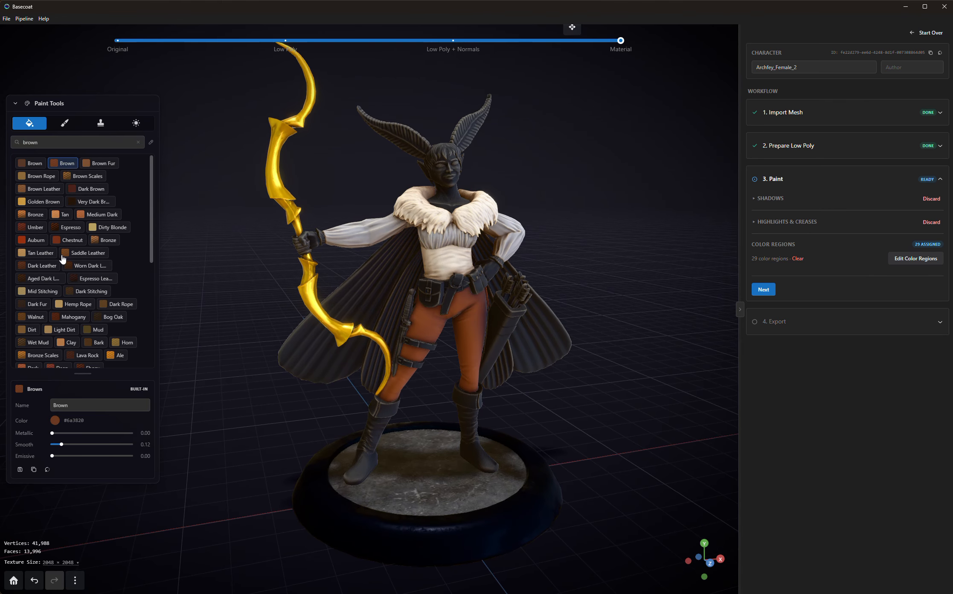
- Fill the belt with its pouches and both boots with the Aged Dark Leather material
scroll(38, 268, down, 1)
click(40, 261)
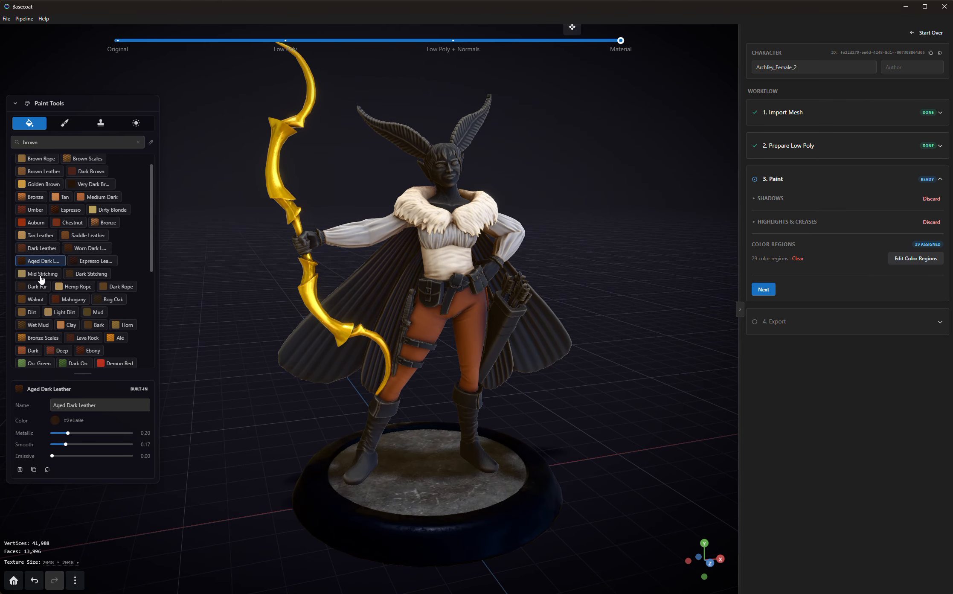
click(450, 300)
drag(450, 299, 565, 349)
scroll(561, 342, up, 4)
scroll(561, 343, down, 4)
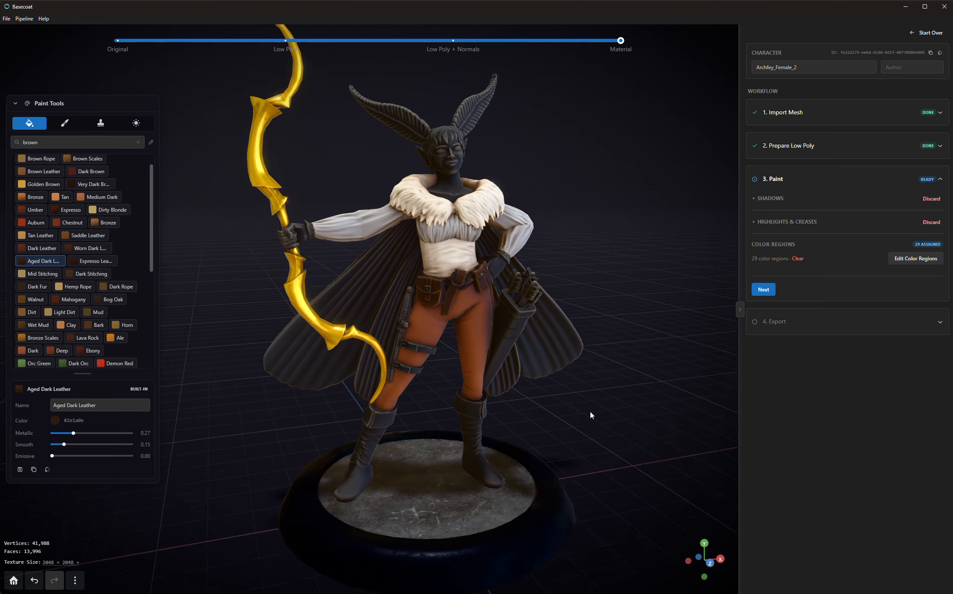
drag(591, 414, 385, 436)
click(473, 421)
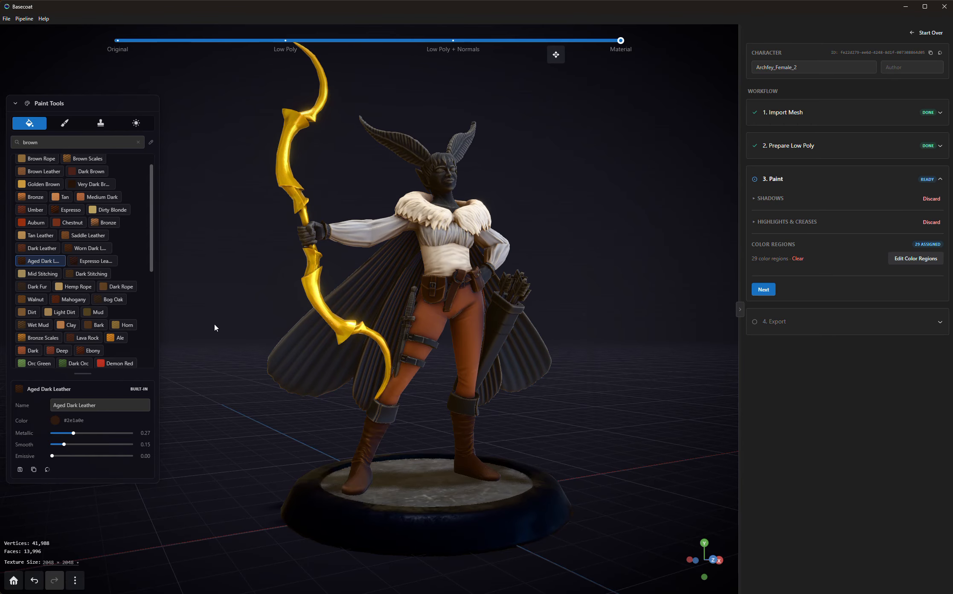
- Fill both boot cuffs with the Tan Leather material
click(42, 237)
click(381, 416)
drag(612, 389, 601, 358)
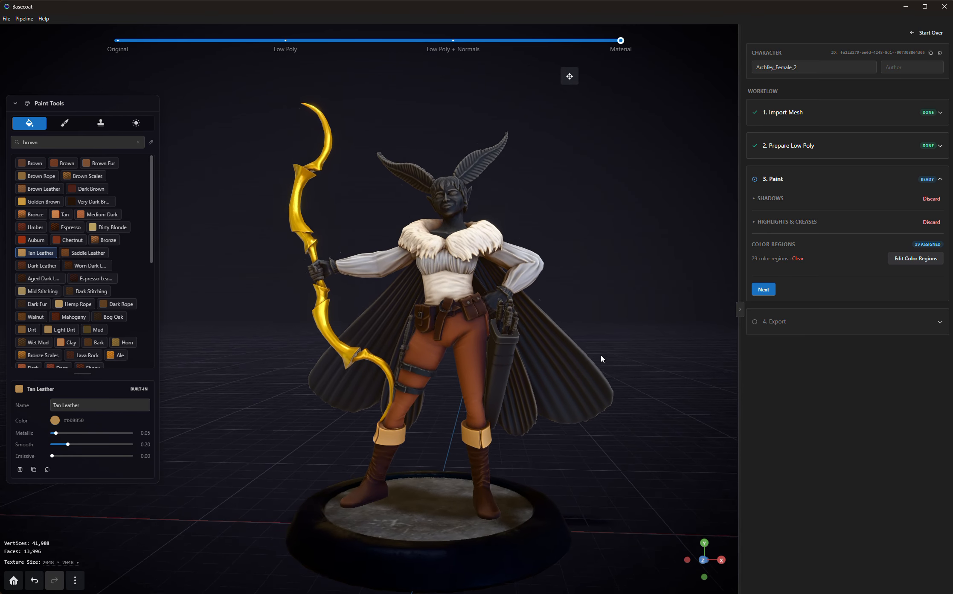
- Try Tan Leather on the midriff, undo that fill, and pick up the Grey Cloth material from the sleeves
click(450, 307)
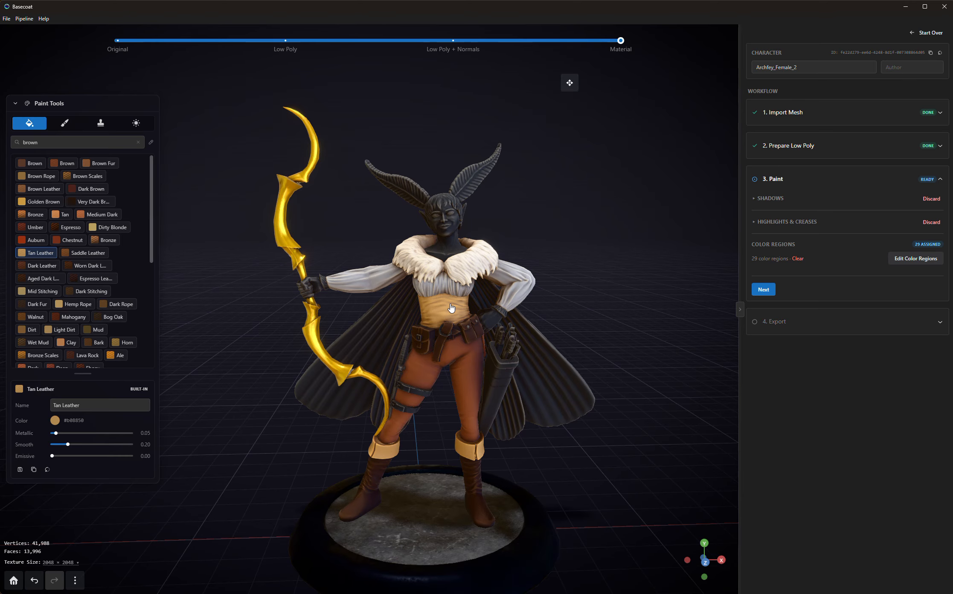
key(ctrl+z)
scroll(556, 306, up, 5)
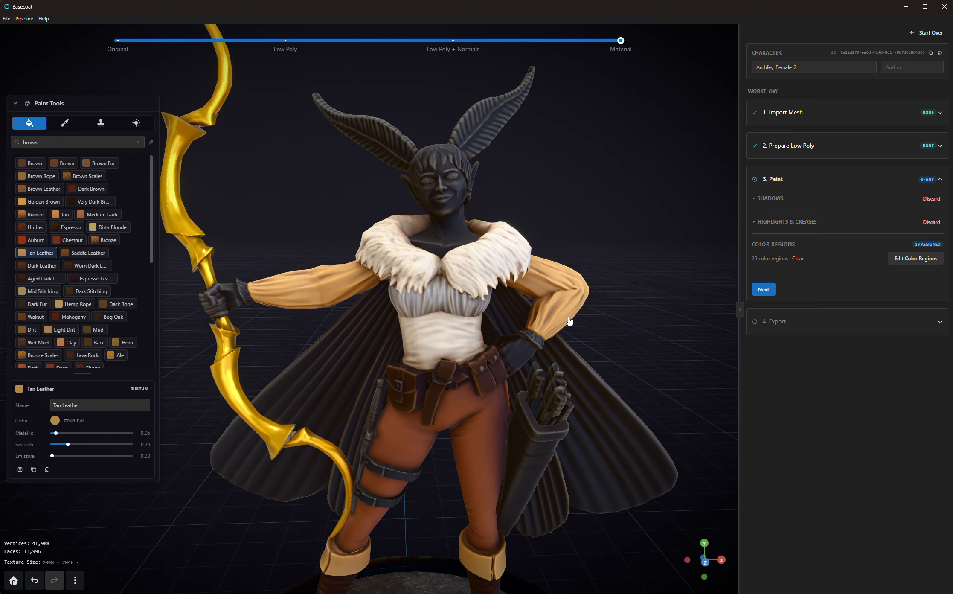
click(555, 305)
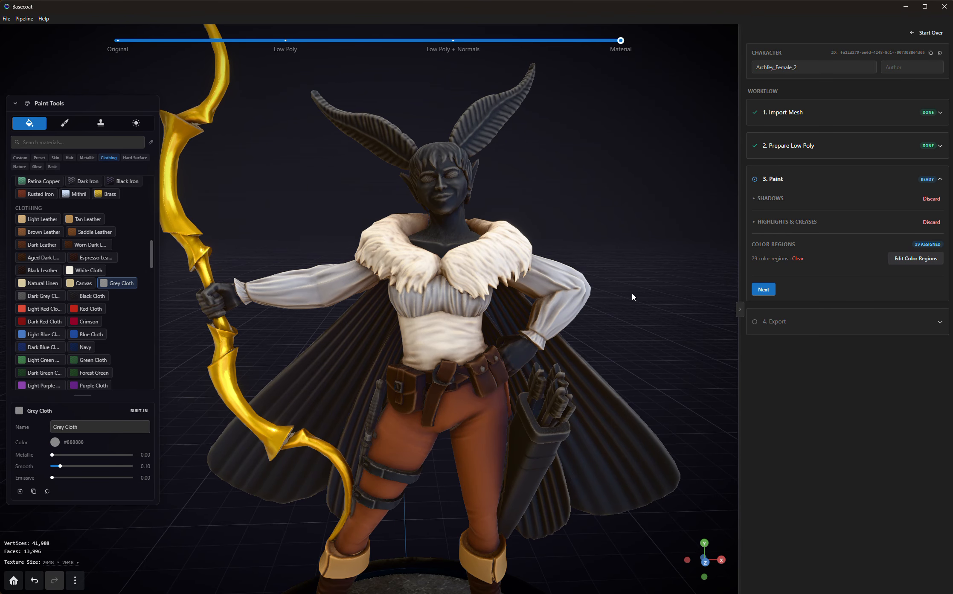
- Fill the face and neck skin and both hands with the Elf / Fey skin material
drag(633, 297, 652, 309)
click(55, 158)
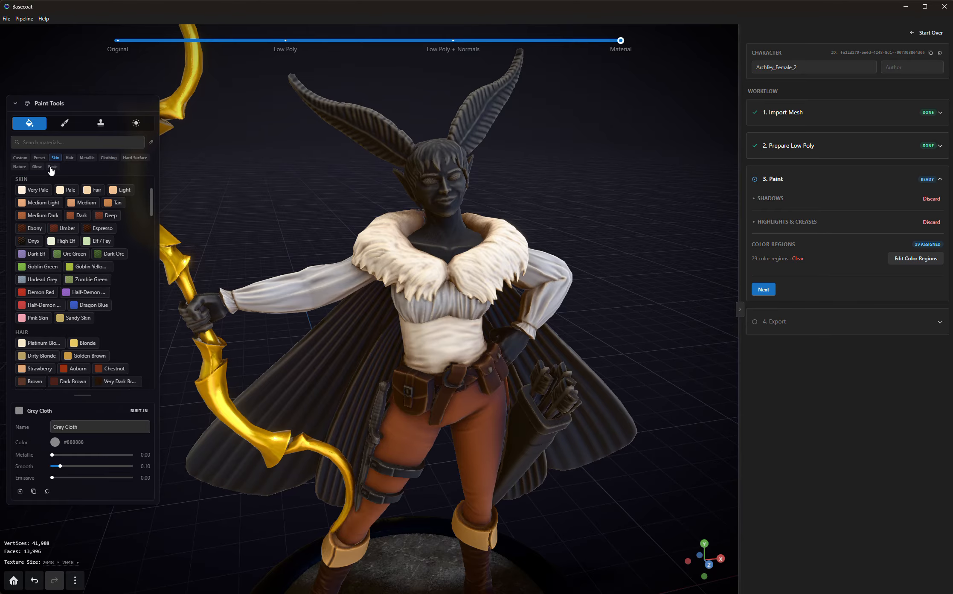
click(101, 241)
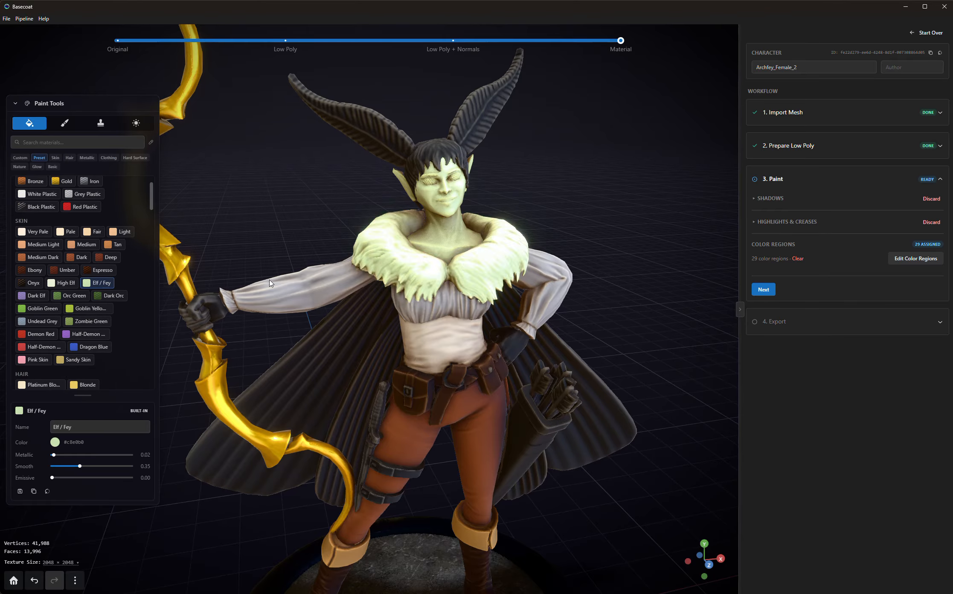
click(190, 315)
click(508, 344)
scroll(595, 360, down, 4)
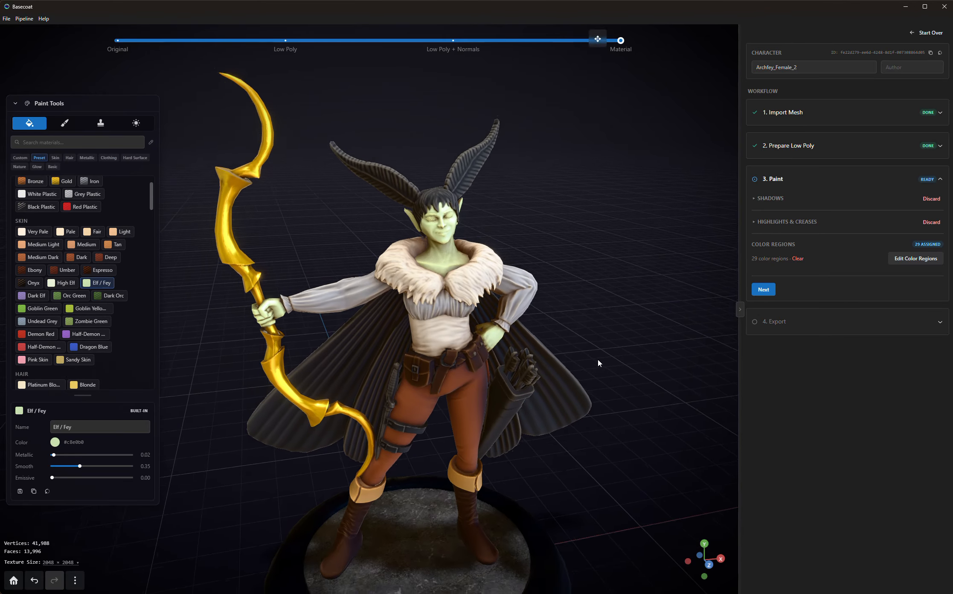
right_drag(597, 361, 599, 403)
drag(559, 298, 539, 294)
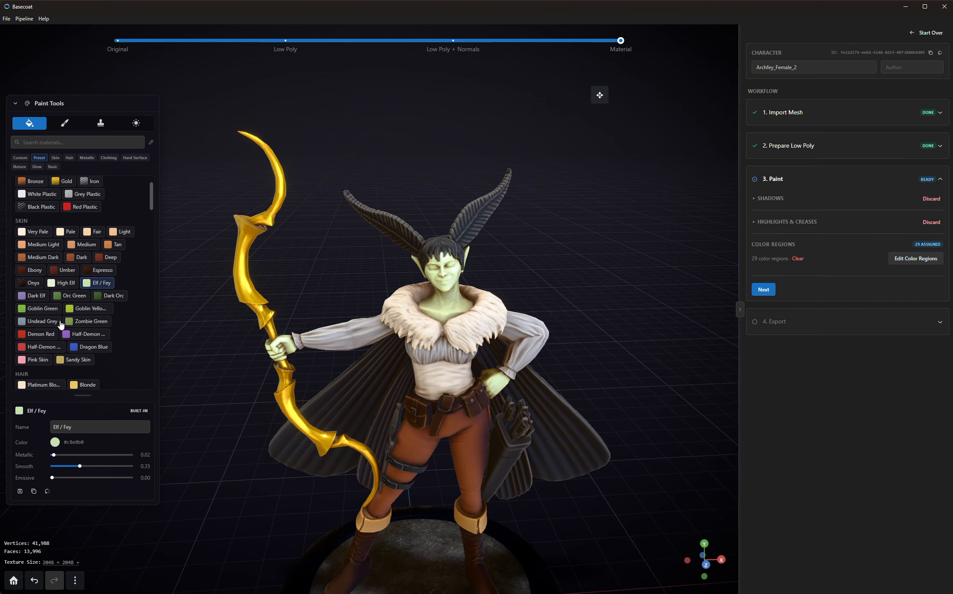
- Fill the hair with the Blonde material from the hair presets
click(83, 384)
scroll(81, 316, down, 2)
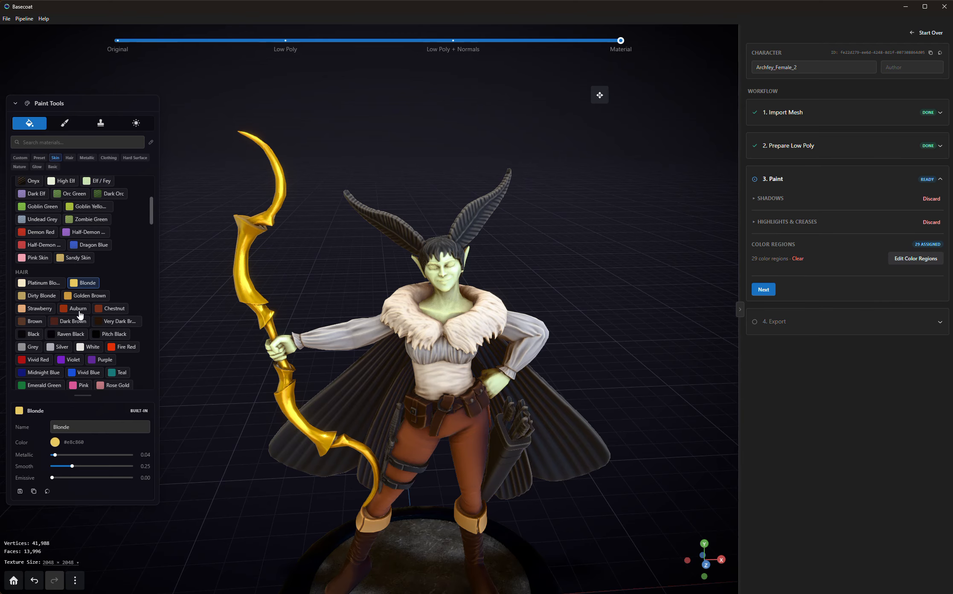
click(425, 249)
scroll(540, 281, up, 6)
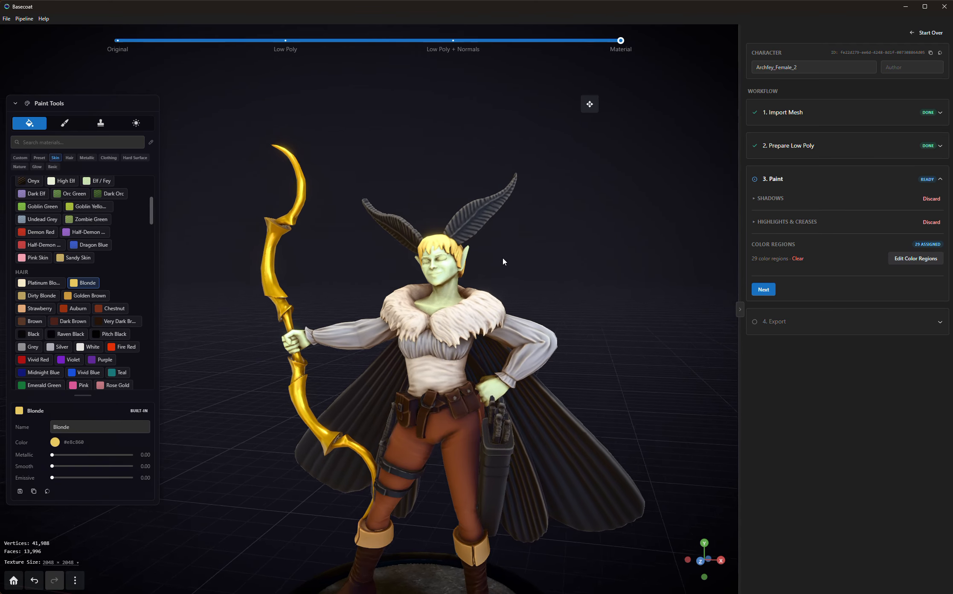
scroll(523, 244, up, 5)
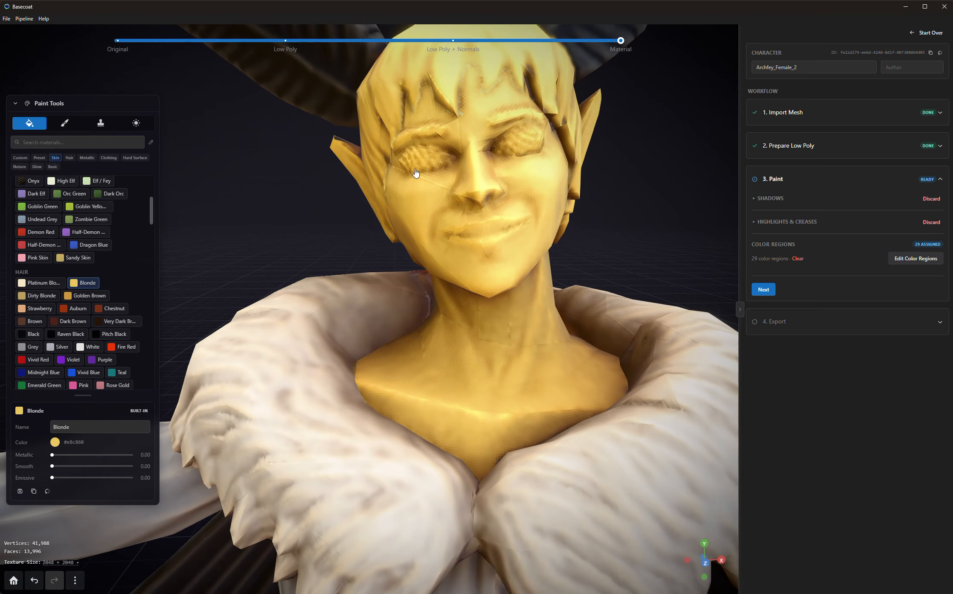
scroll(606, 242, down, 6)
drag(606, 242, 627, 279)
scroll(571, 272, down, 2)
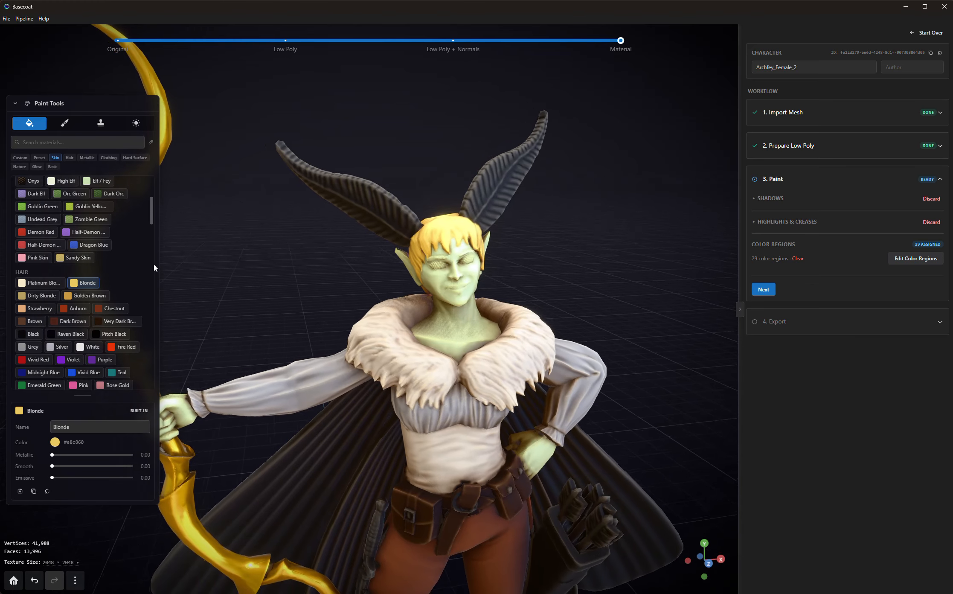
- Brush the Blood material onto both eyes with a brush size of 0.6
click(36, 363)
scroll(36, 363, down, 3)
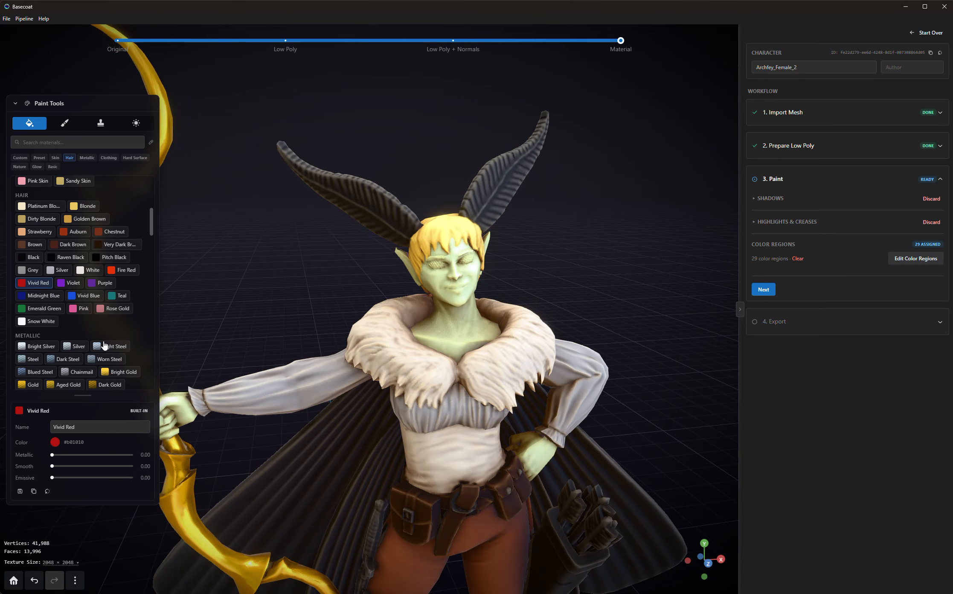
scroll(98, 346, down, 20)
scroll(89, 331, down, 5)
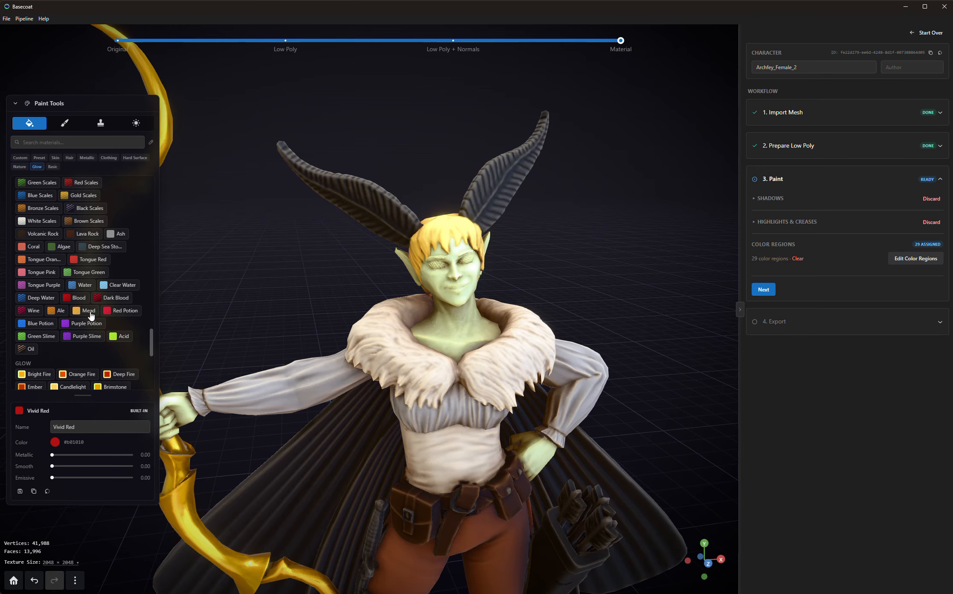
click(79, 308)
drag(475, 280, 418, 273)
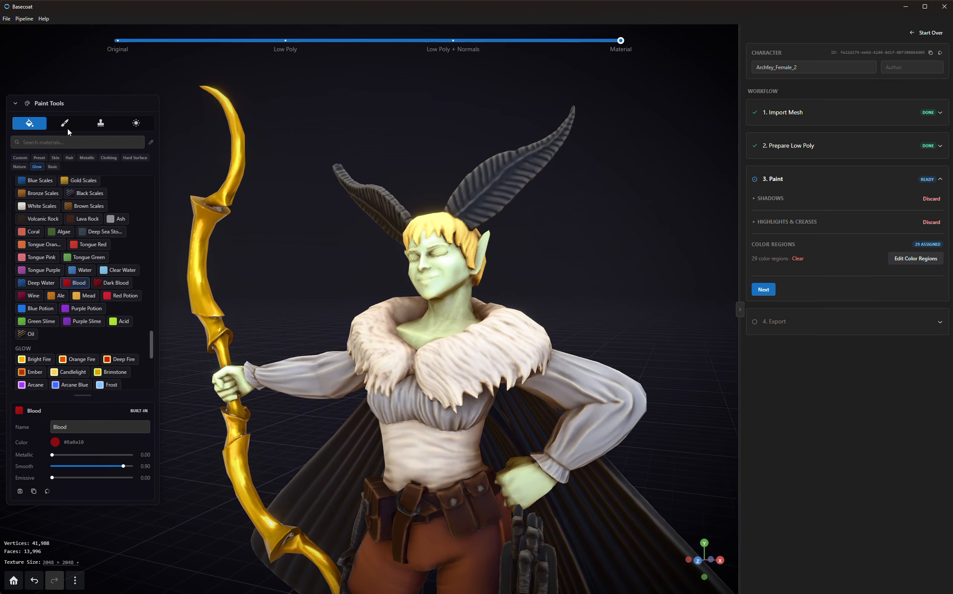
click(65, 125)
mouse_move(536, 248)
mouse_down()
mouse_move(531, 312)
mouse_move(545, 293)
mouse_up()
scroll(537, 305, up, 8)
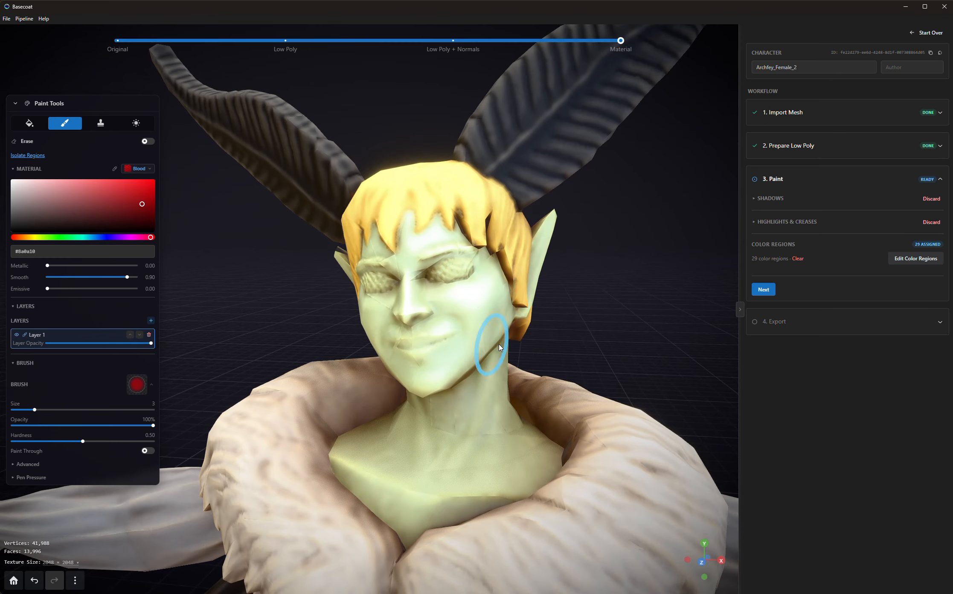
ctrl+scroll(490, 343, down, 8)
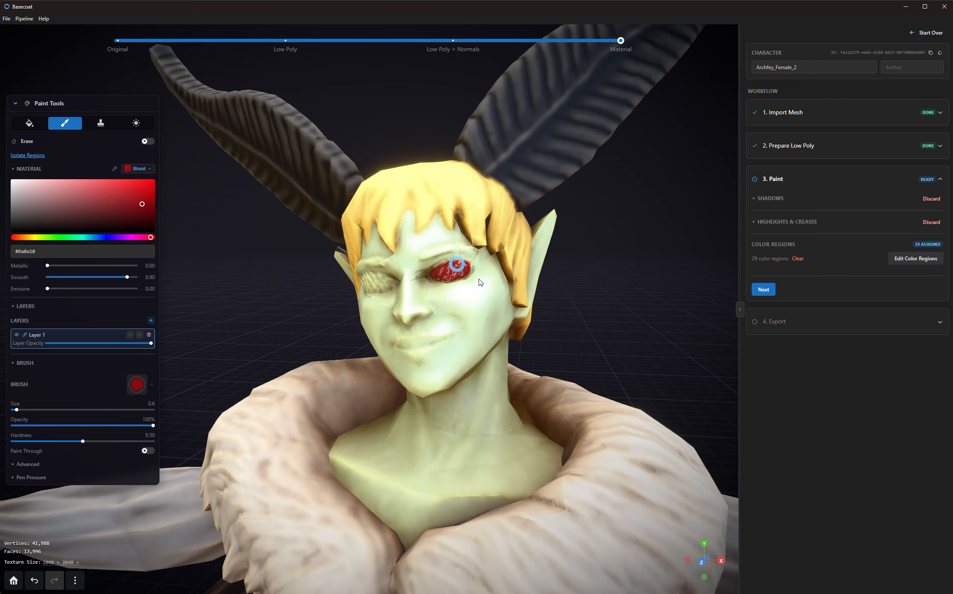
drag(469, 270, 466, 272)
drag(647, 306, 708, 298)
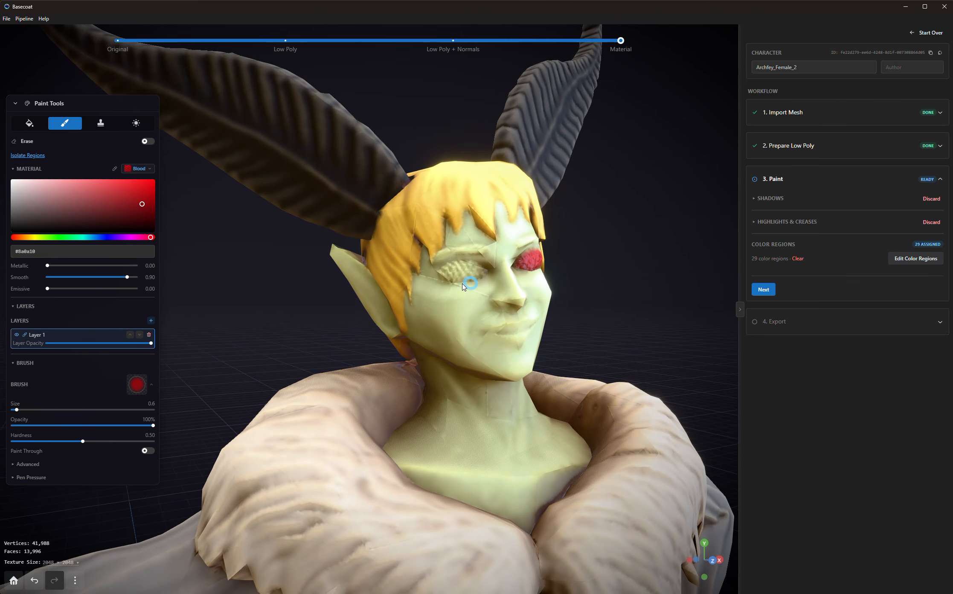
drag(441, 274, 444, 273)
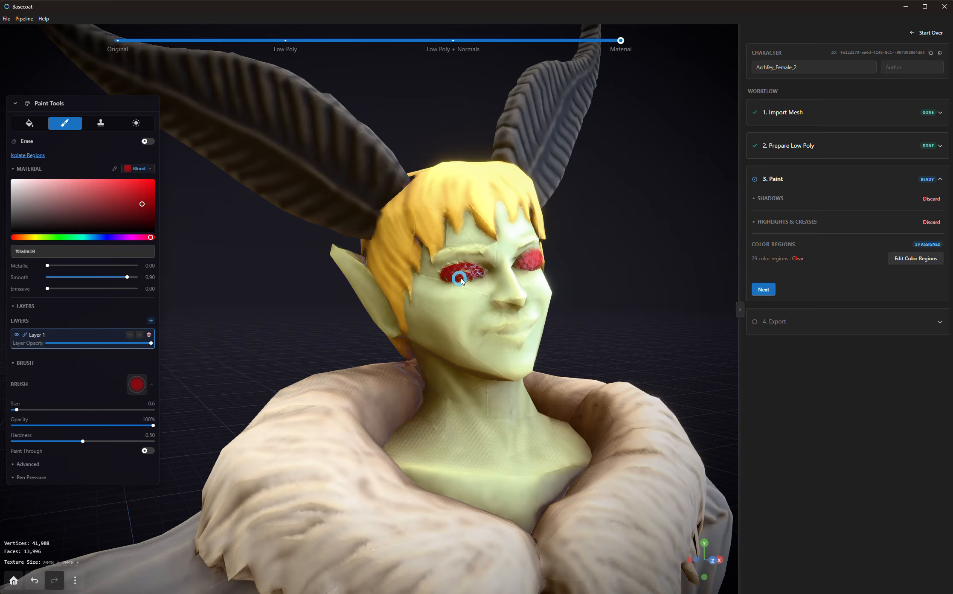
- Brush both eyebrows with the Blonde material sampled from the hair, and return to filling whole regions
alt+click(464, 251)
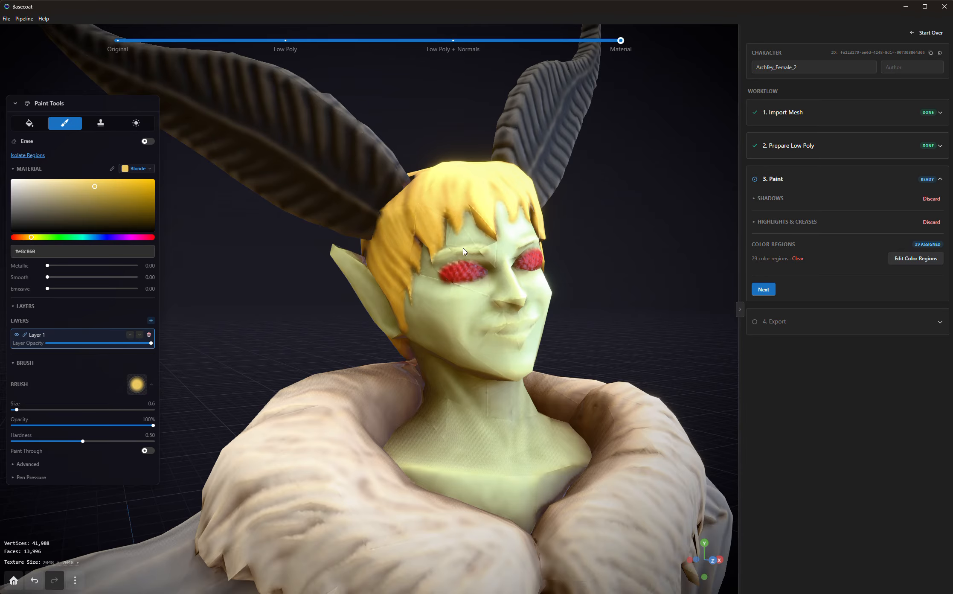
drag(617, 277, 573, 275)
drag(467, 242, 476, 240)
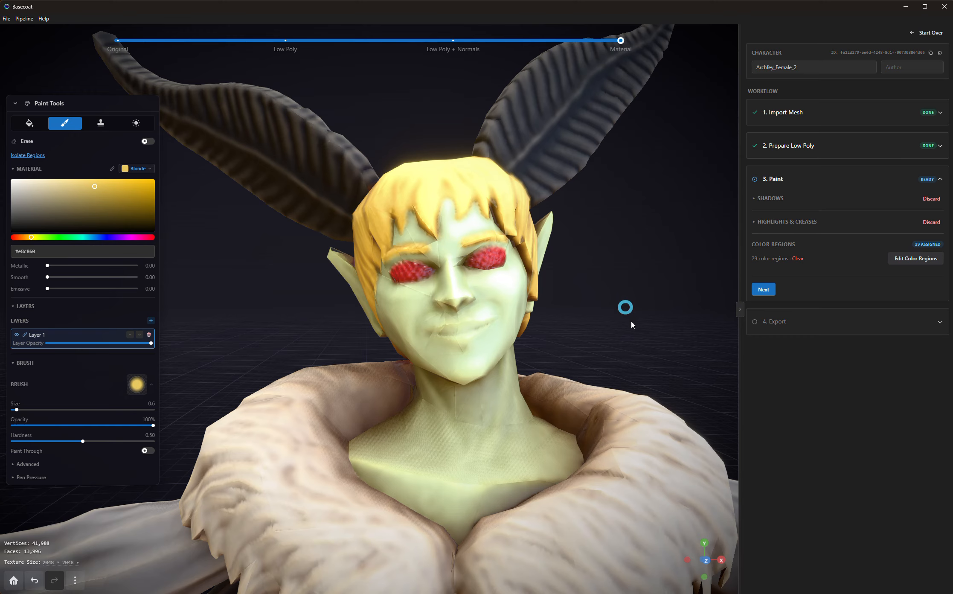
drag(631, 325, 599, 326)
scroll(581, 329, down, 8)
scroll(562, 313, down, 4)
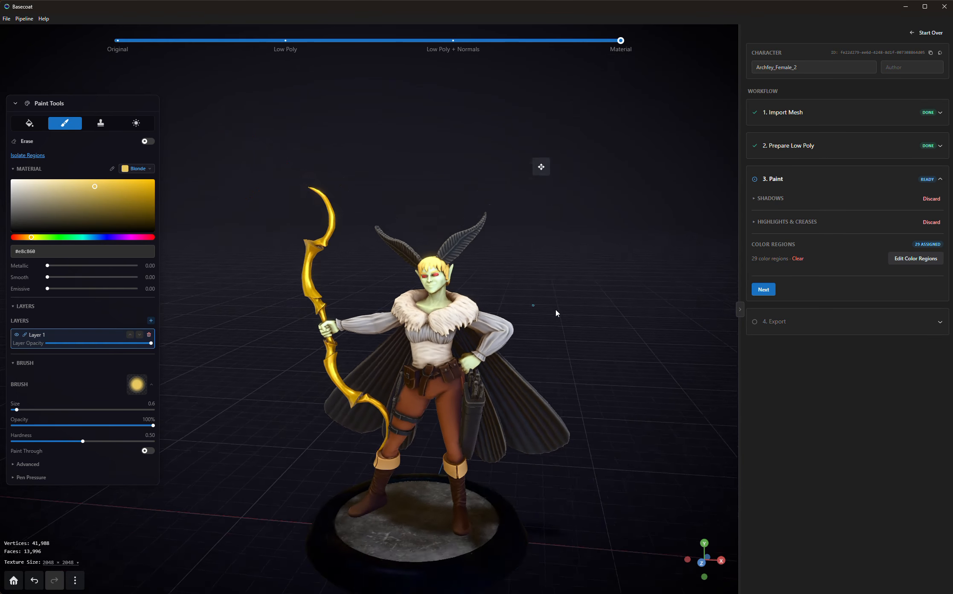
scroll(556, 312, down, 2)
click(41, 119)
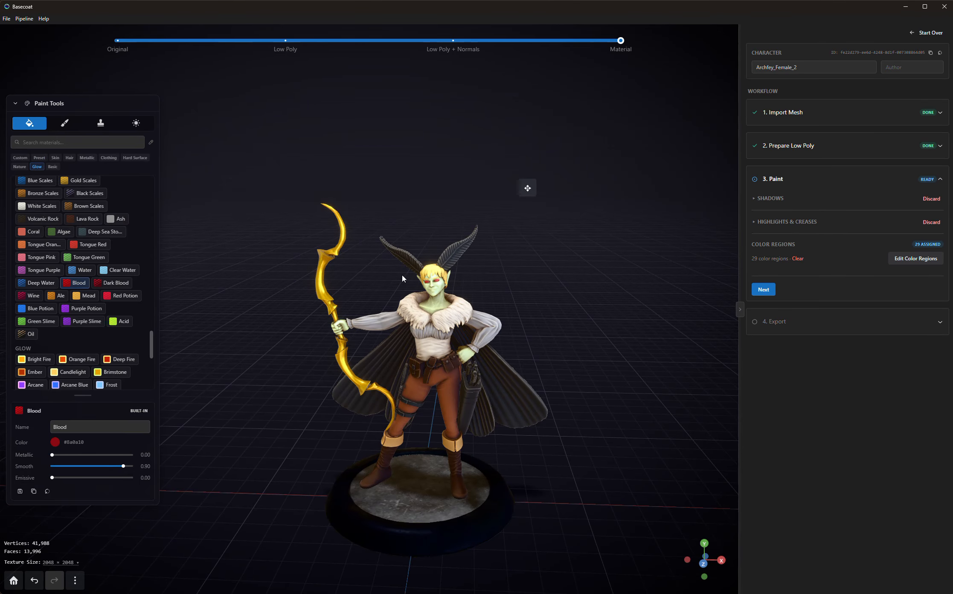
- Fill both antennae with the Light Stone material sampled from the fur collar, and also try Brown from the boots
click(462, 310)
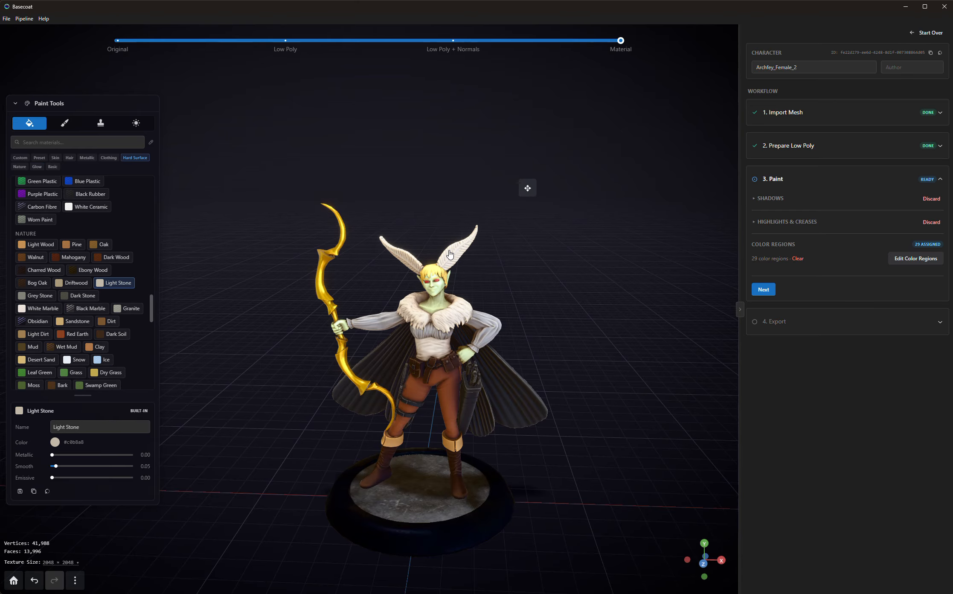
click(463, 450)
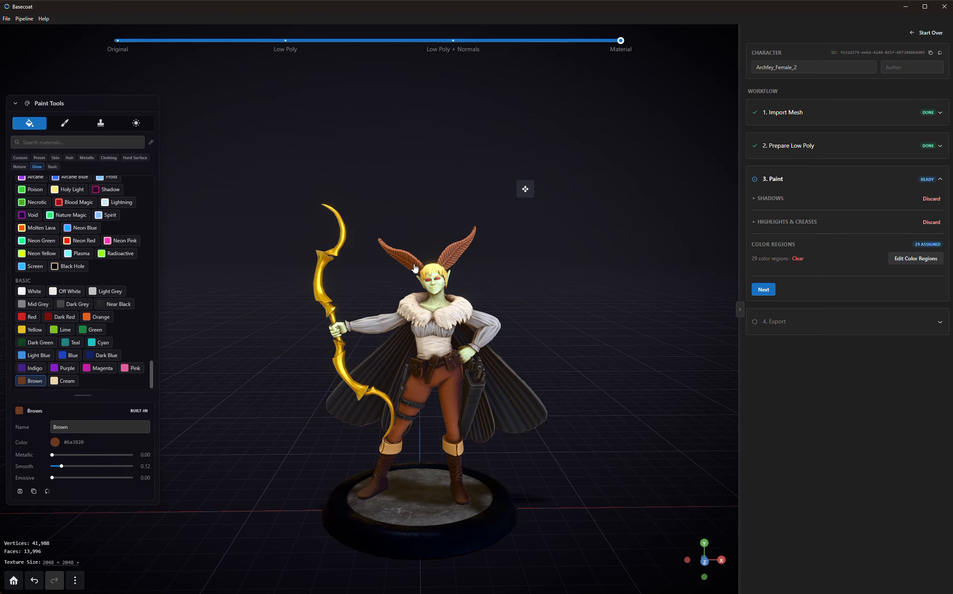
scroll(415, 268, up, 5)
drag(599, 368, 600, 325)
scroll(595, 325, down, 3)
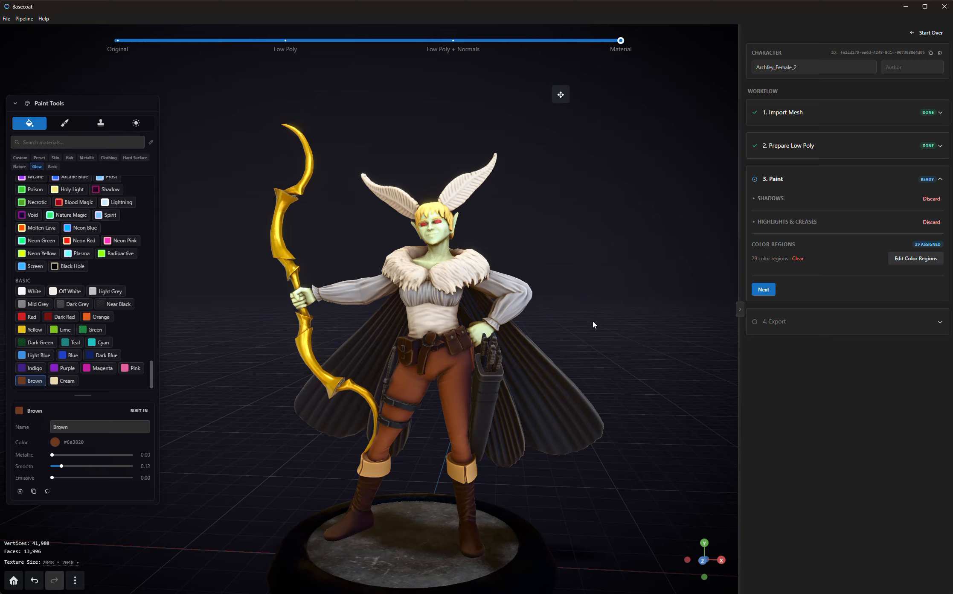
- Pick up Light Stone from the antennae and fill the wings with it
alt+click(460, 188)
drag(610, 387, 399, 412)
click(393, 361)
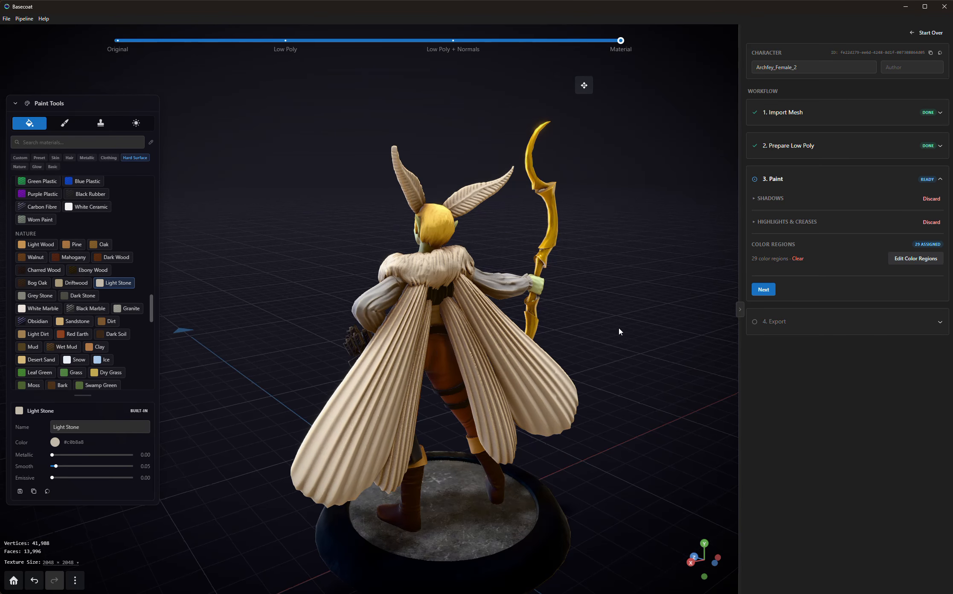
- Try the Bronze Scales material on the wings and undo that fill
drag(619, 332, 554, 324)
scroll(91, 320, down, 3)
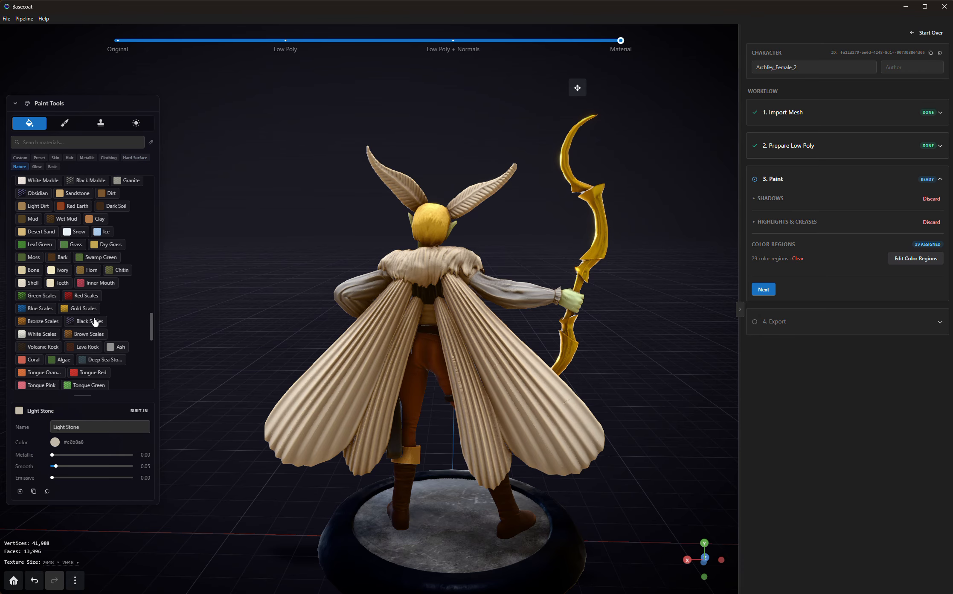
click(46, 324)
click(329, 369)
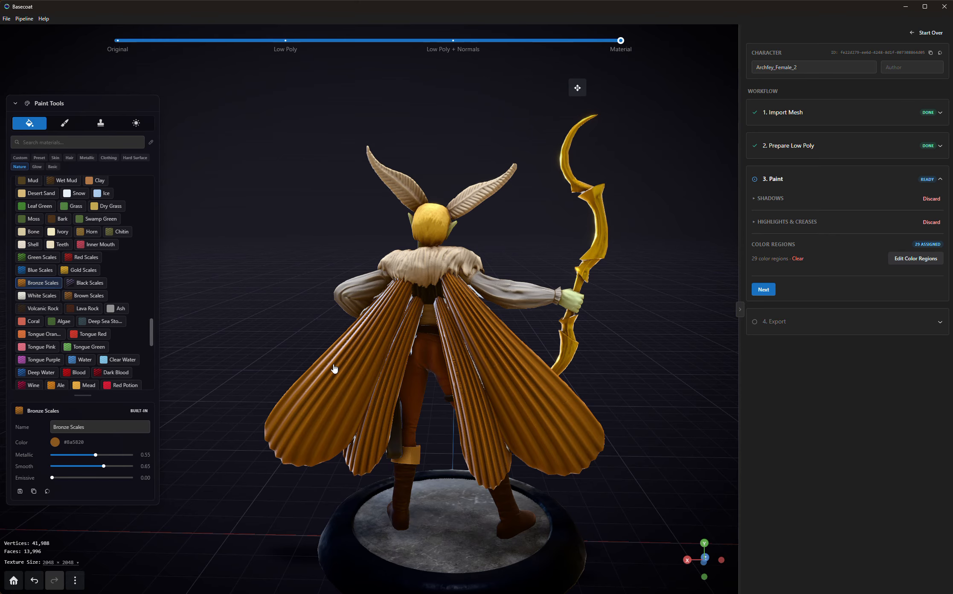
key(ctrl+z)
- Fill the wings with the Ale material, and set its color to #f2c896 and its smoothness to 0.28
scroll(43, 234, down, 1)
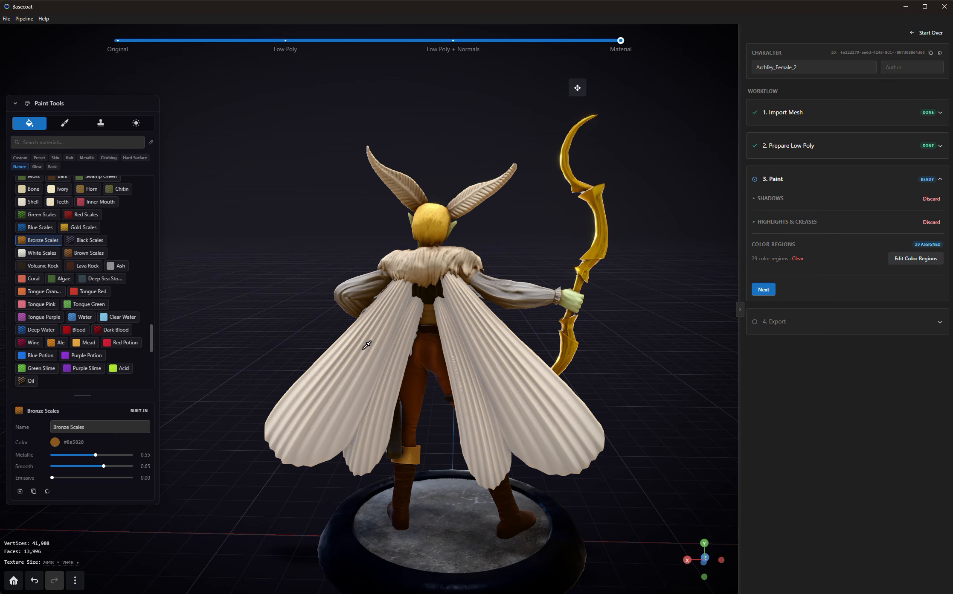
click(59, 342)
click(367, 355)
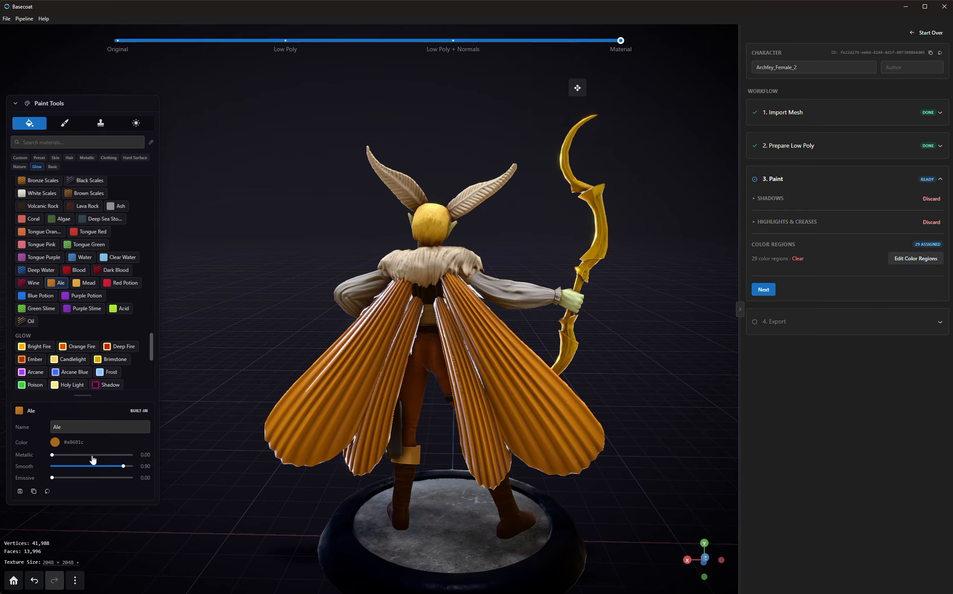
mouse_move(93, 466)
mouse_down()
mouse_move(60, 471)
mouse_move(77, 477)
mouse_move(88, 464)
mouse_up()
click(55, 442)
drag(207, 332, 230, 326)
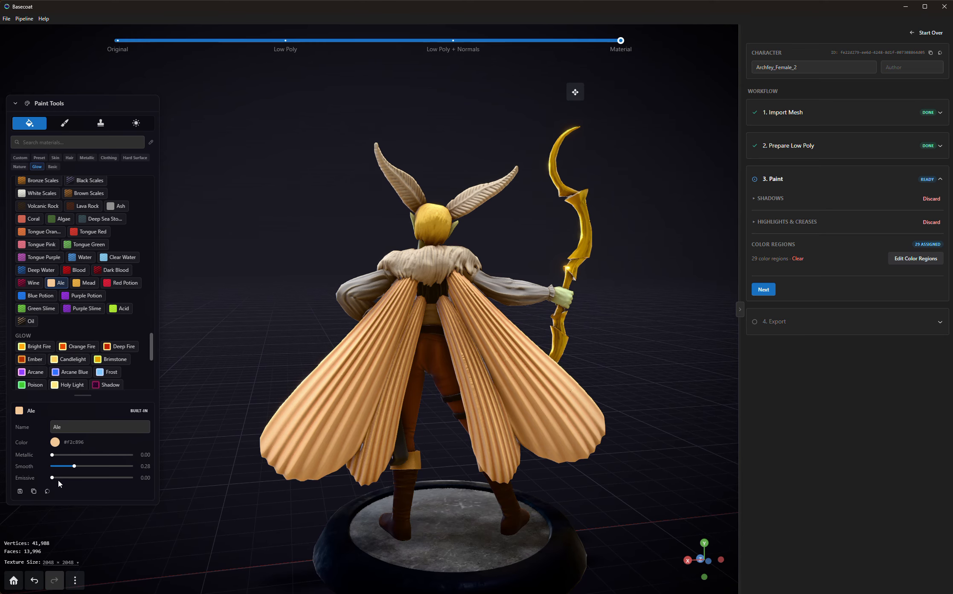
- Make the wing material glow by setting its Emissive value to 0.93
drag(53, 480, 84, 478)
mouse_move(224, 342)
mouse_down()
mouse_move(321, 347)
mouse_move(227, 338)
mouse_up()
drag(80, 480, 120, 480)
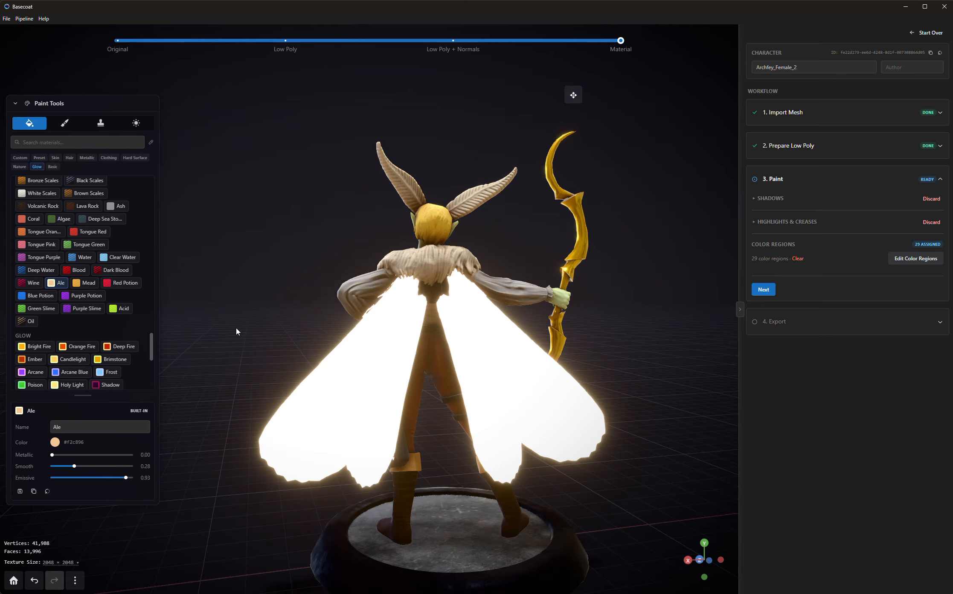
- Fill both antennae with the same glowing Ale material as the wings
drag(237, 331, 468, 226)
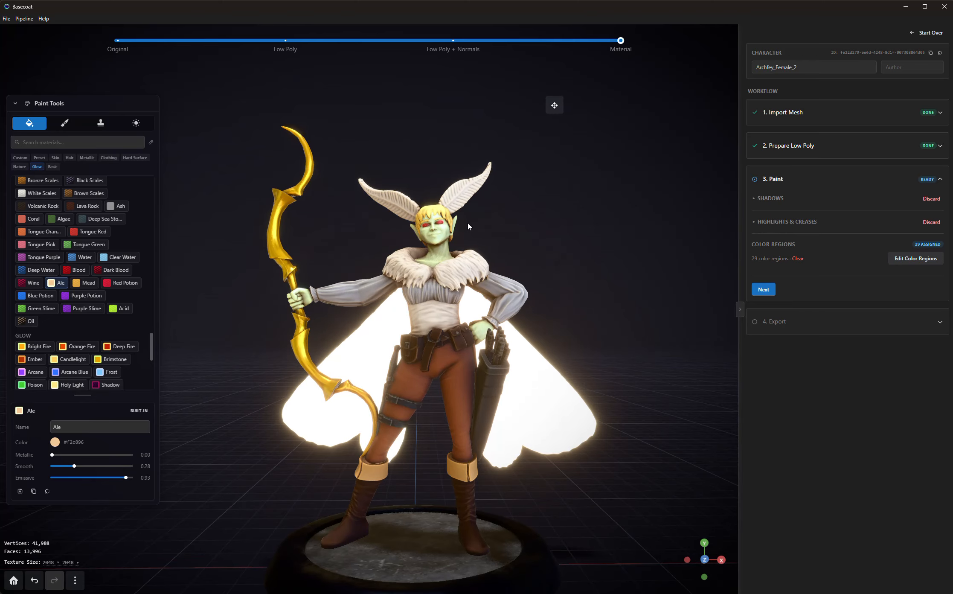
click(453, 197)
scroll(548, 294, down, 5)
drag(549, 296, 559, 302)
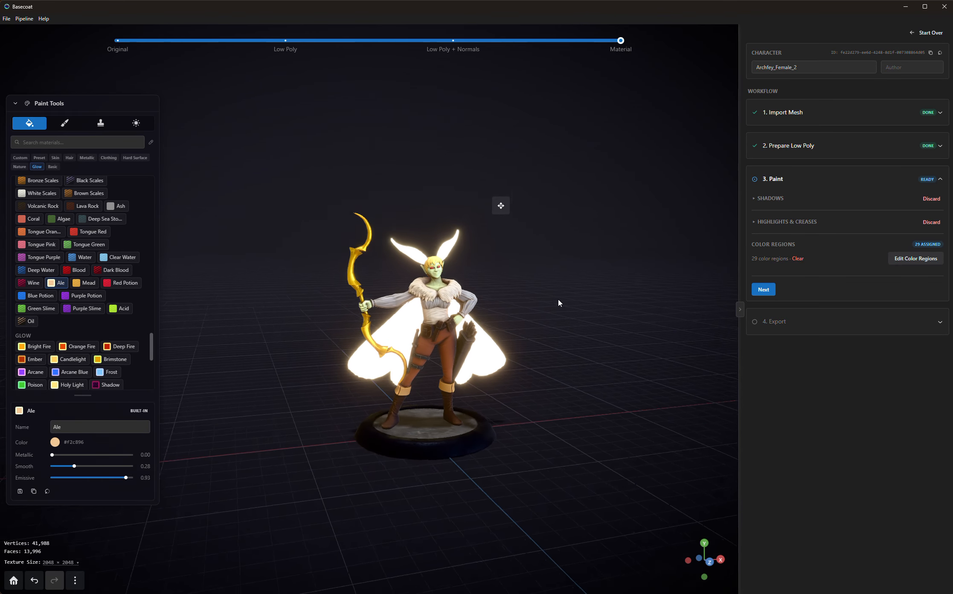
- Repaint the eye farther from the bow with Blood at an Emissive value of 0.83, using a brush size of about 2.2
scroll(538, 293, up, 10)
click(439, 207)
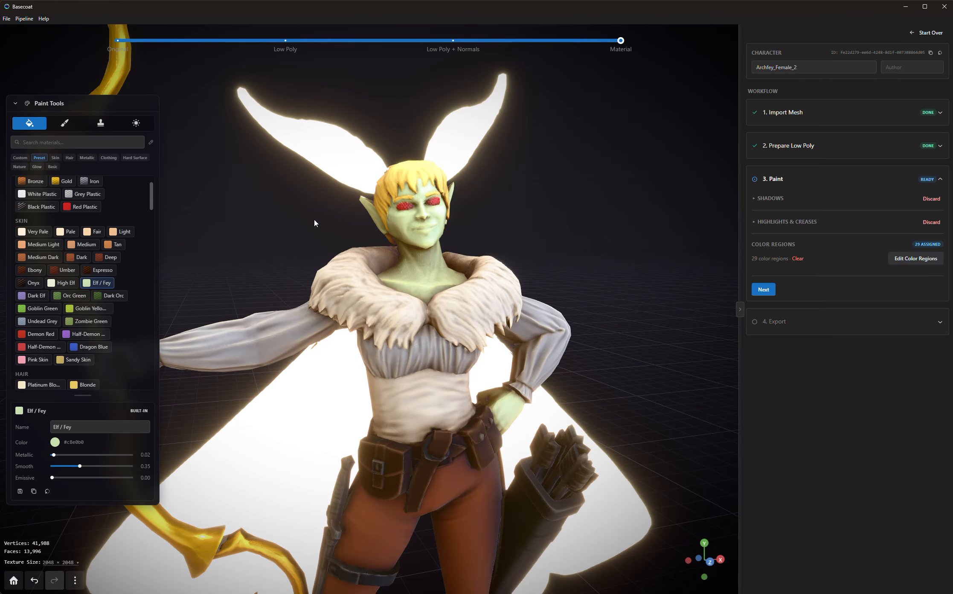
click(59, 124)
scroll(555, 304, up, 5)
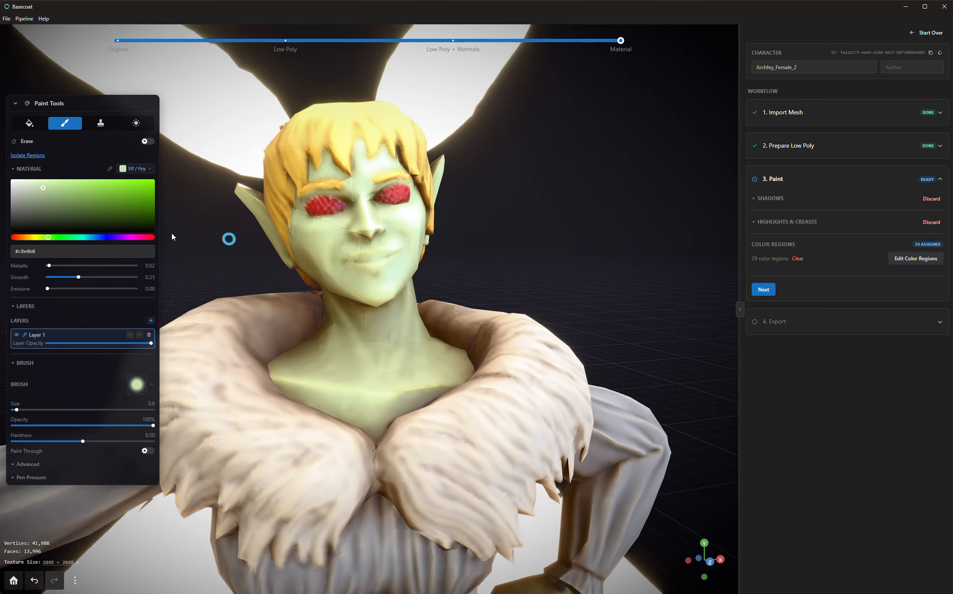
click(137, 170)
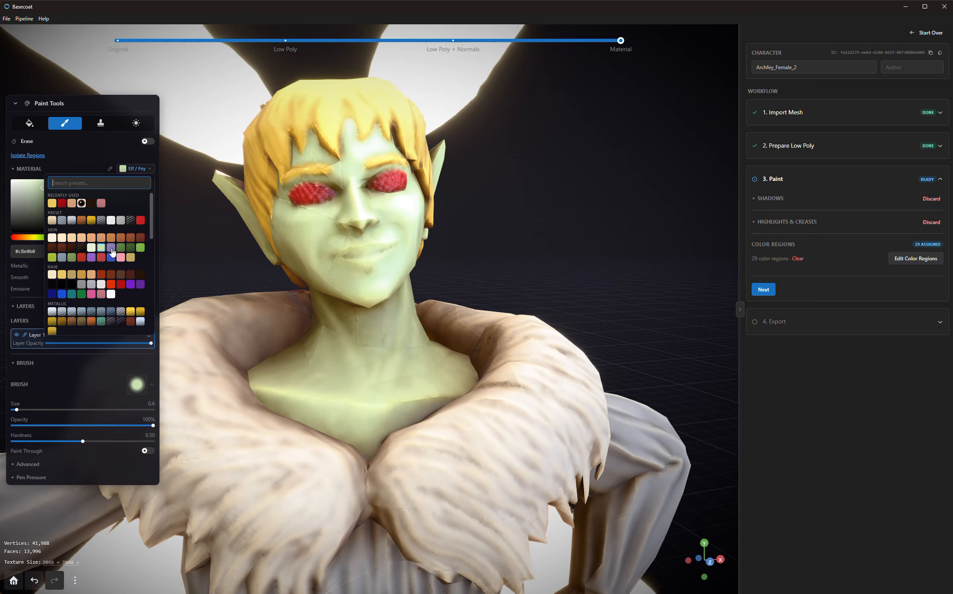
click(63, 202)
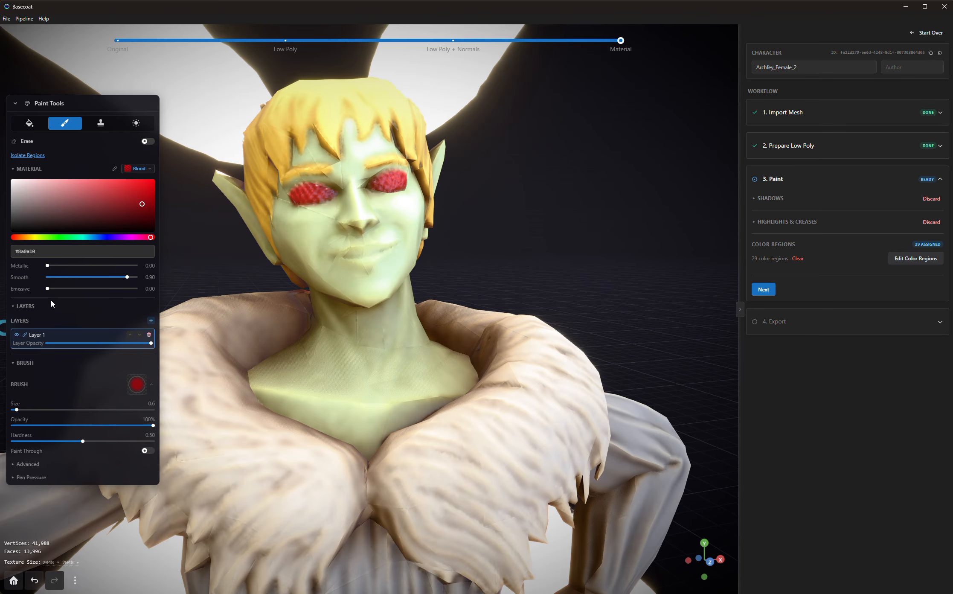
drag(47, 288, 70, 288)
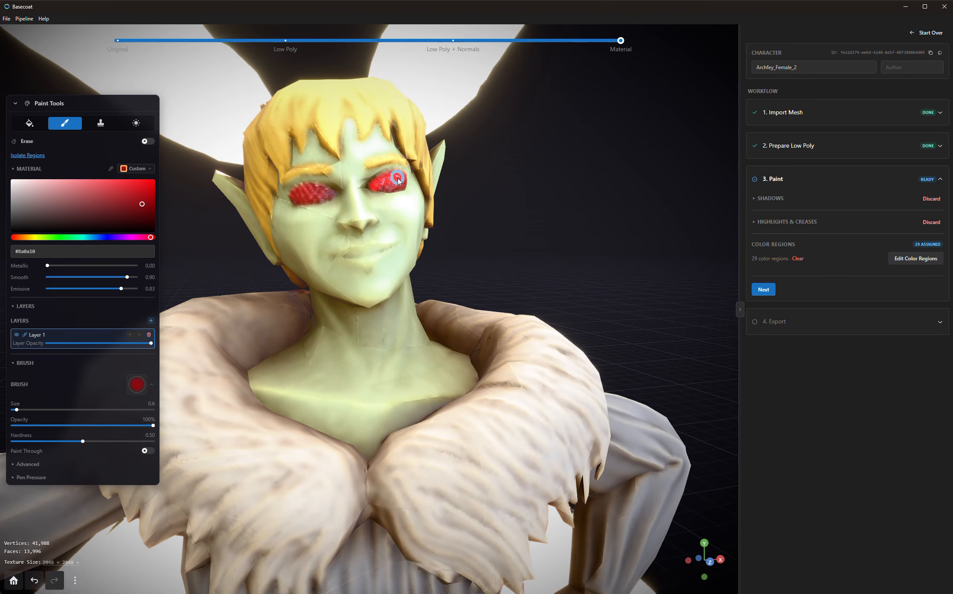
drag(466, 209, 444, 213)
ctrl+scroll(447, 214, up, 5)
click(367, 189)
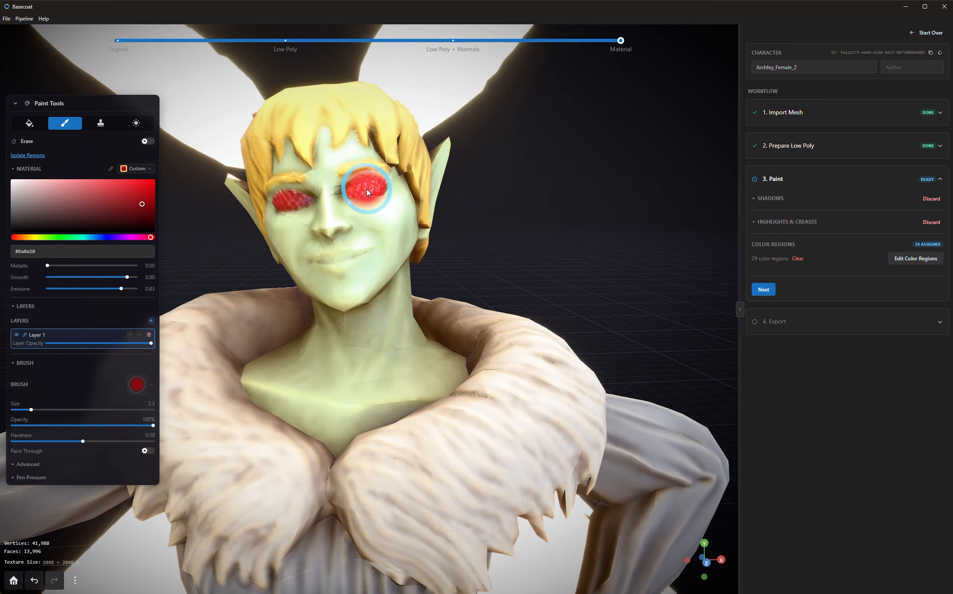
- Undo the oversized stroke on the eye nearer the bow and repaint that eye with glowing Blood at a brush size of about 1.8
click(293, 200)
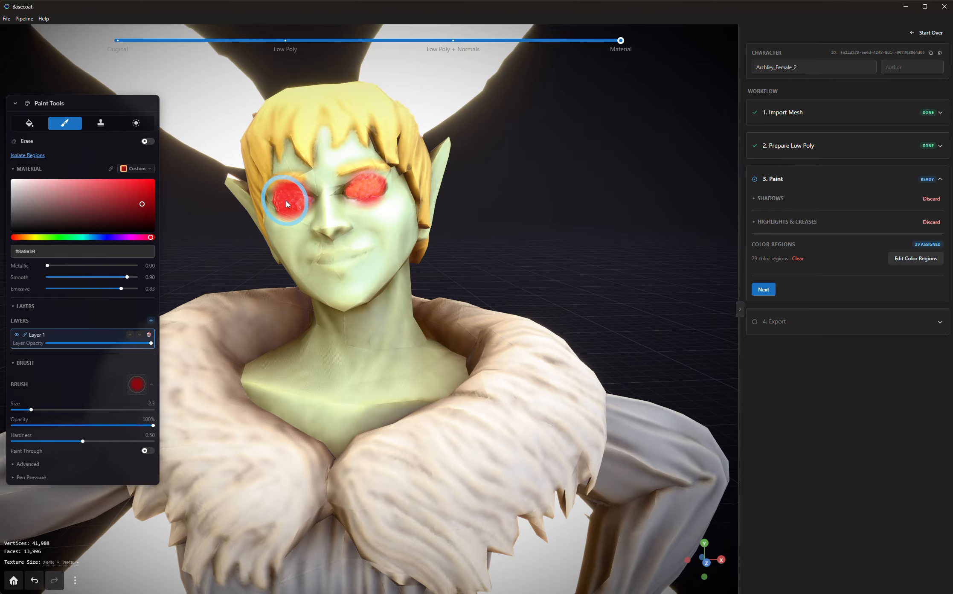
key(ctrl+z)
ctrl+scroll(287, 209, down, 2)
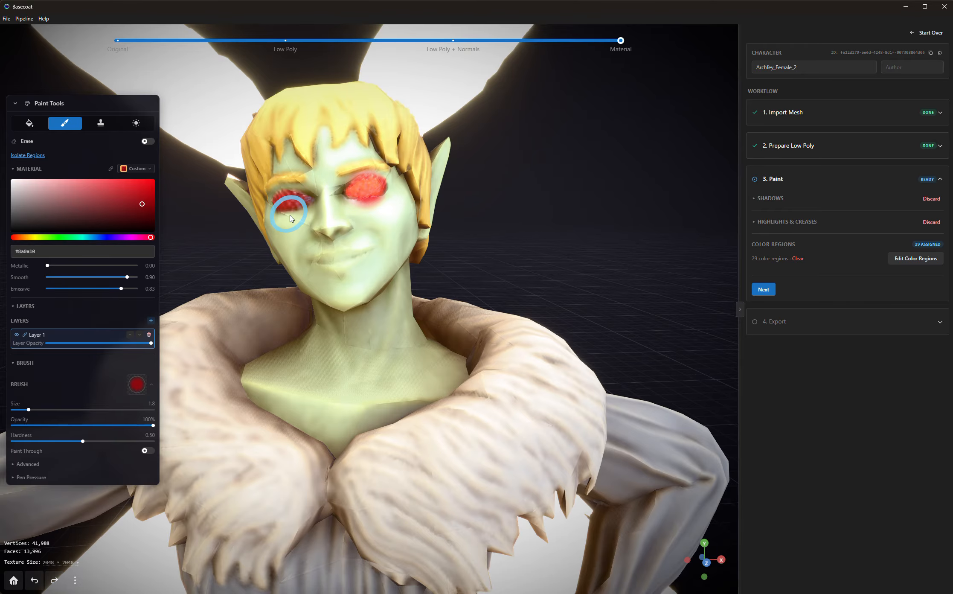
click(286, 207)
ctrl+scroll(286, 206, down, 1)
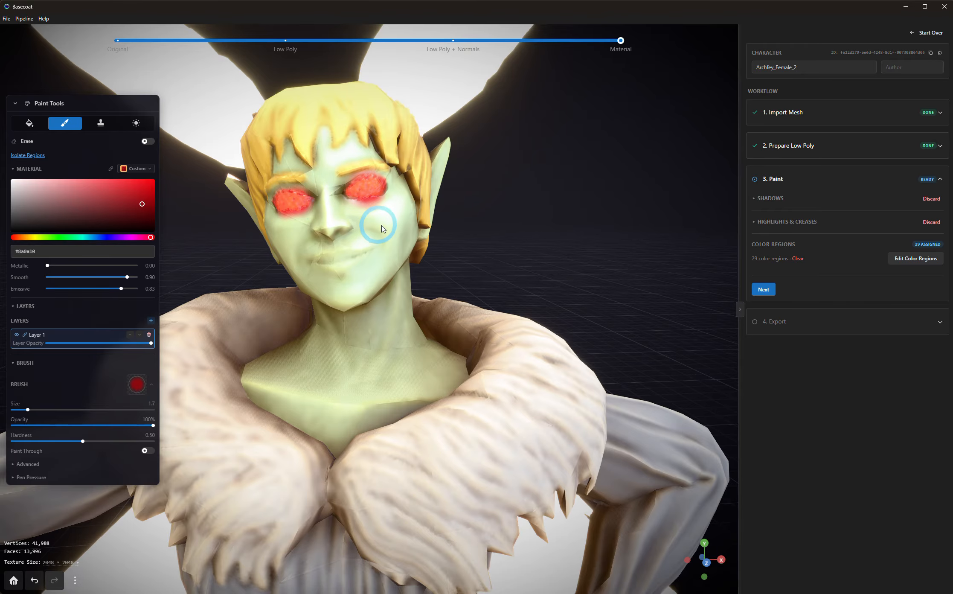
- Sample Aged Dark Leather from the belt pouch for filling and apply it to the straps around the thigh
scroll(478, 254, down, 3)
scroll(478, 254, down, 5)
right_drag(536, 272, 538, 224)
right_drag(590, 359, 586, 332)
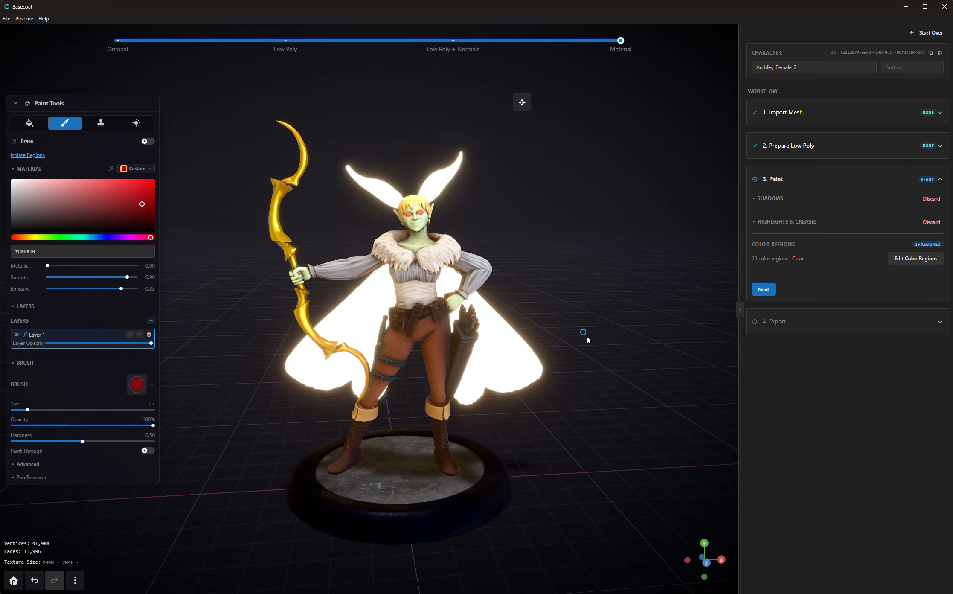
drag(578, 332, 559, 333)
click(29, 123)
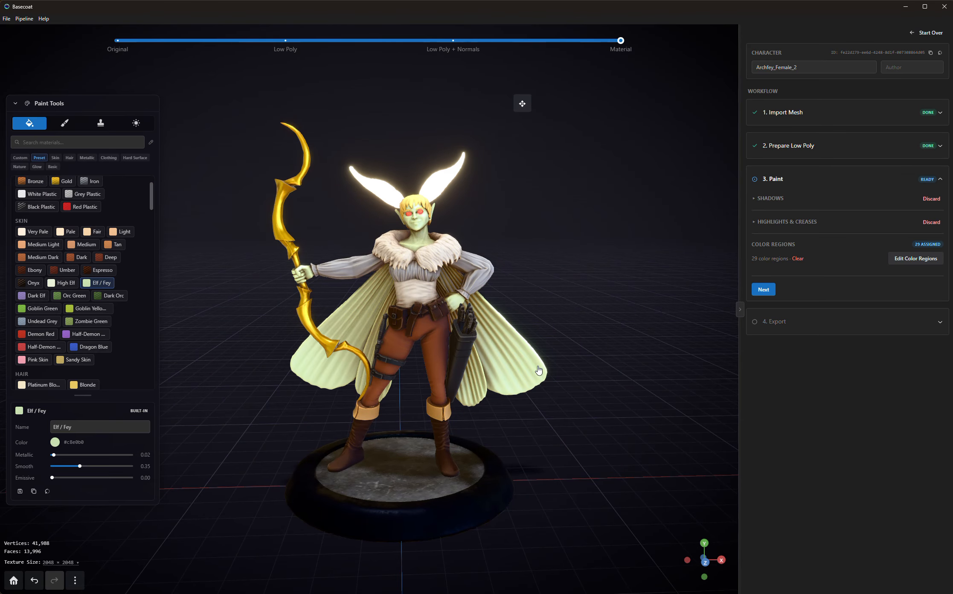
scroll(594, 434, up, 3)
drag(668, 441, 732, 443)
alt+click(397, 286)
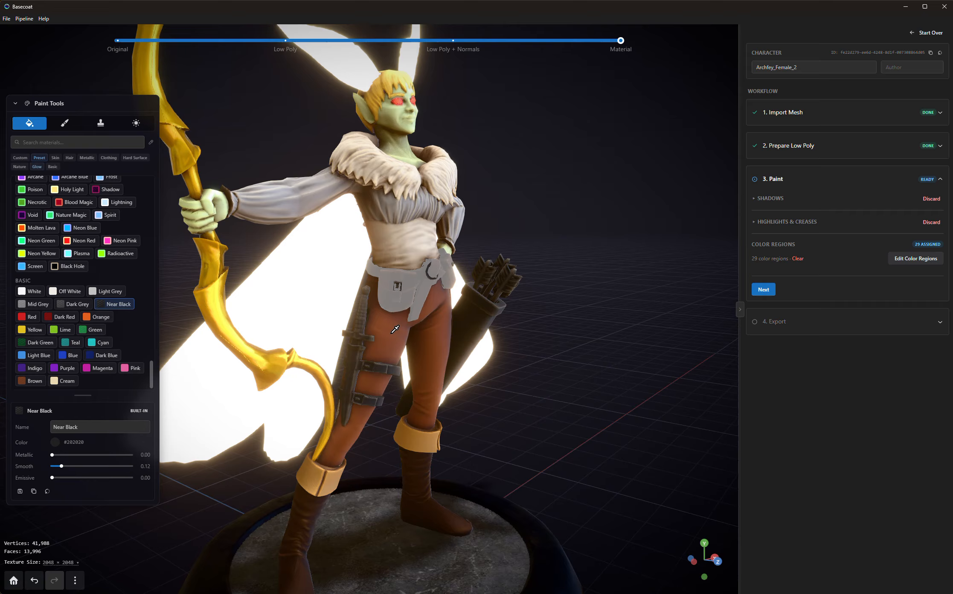
alt+click(372, 372)
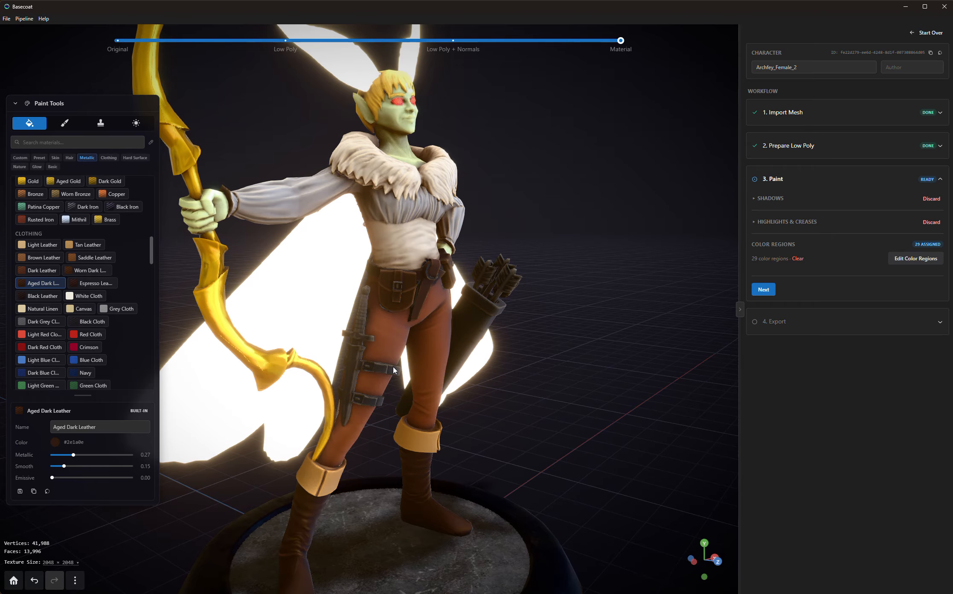
- Search the fill materials for metal and fill the thigh dagger with Light Steel
drag(597, 434, 626, 435)
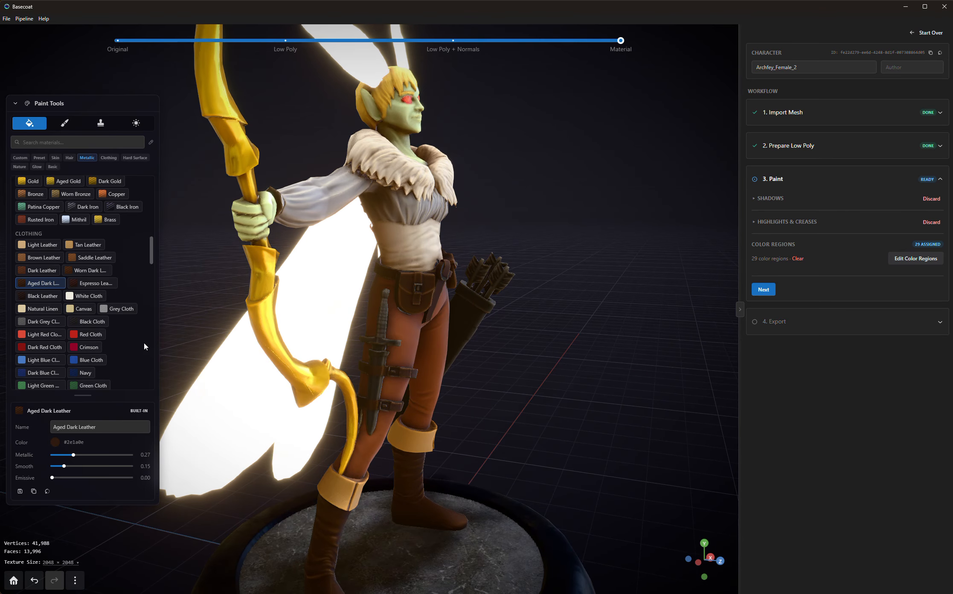
text(metal)
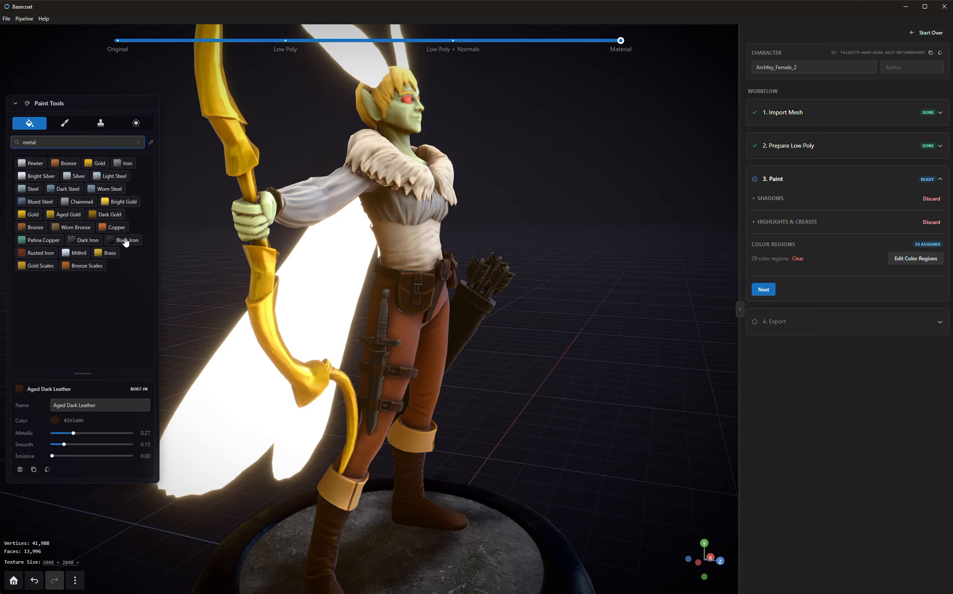
click(110, 176)
click(389, 337)
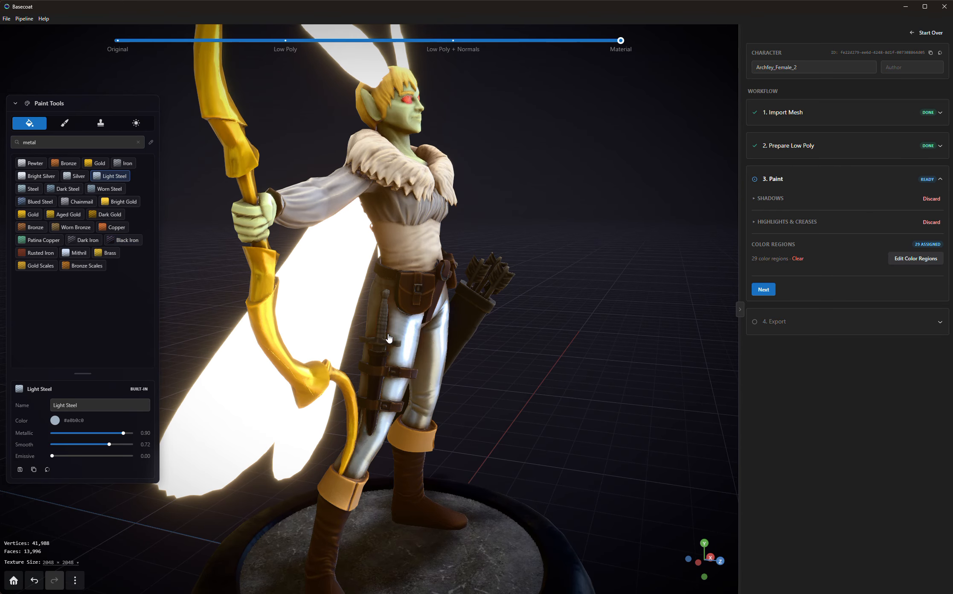
- Fill the upper section of the quiver with Light Steel and the quiver's body with Aged Dark Leather
drag(644, 383, 512, 375)
drag(606, 503, 576, 486)
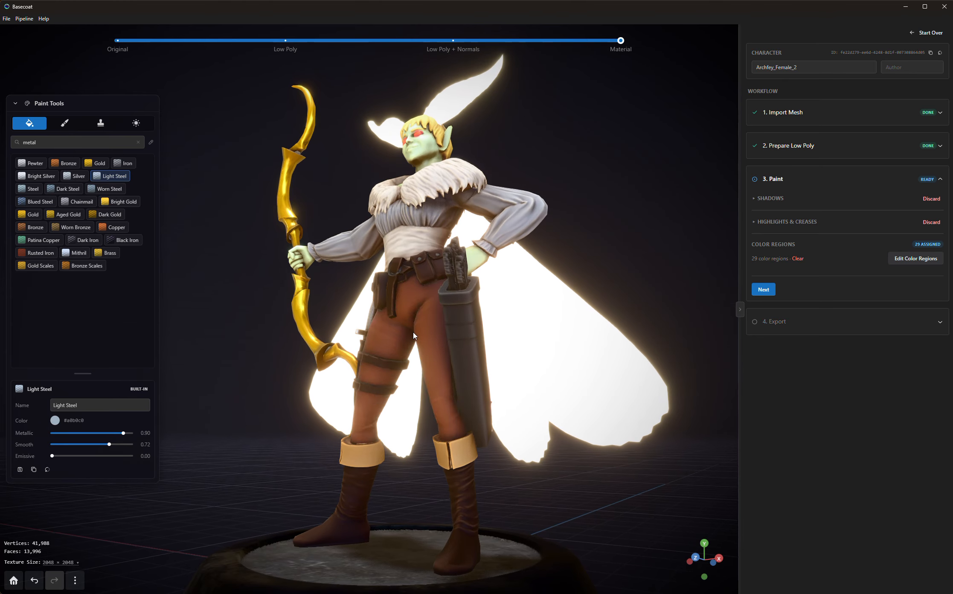
drag(470, 313, 434, 336)
click(429, 324)
drag(347, 324, 415, 327)
alt+click(458, 490)
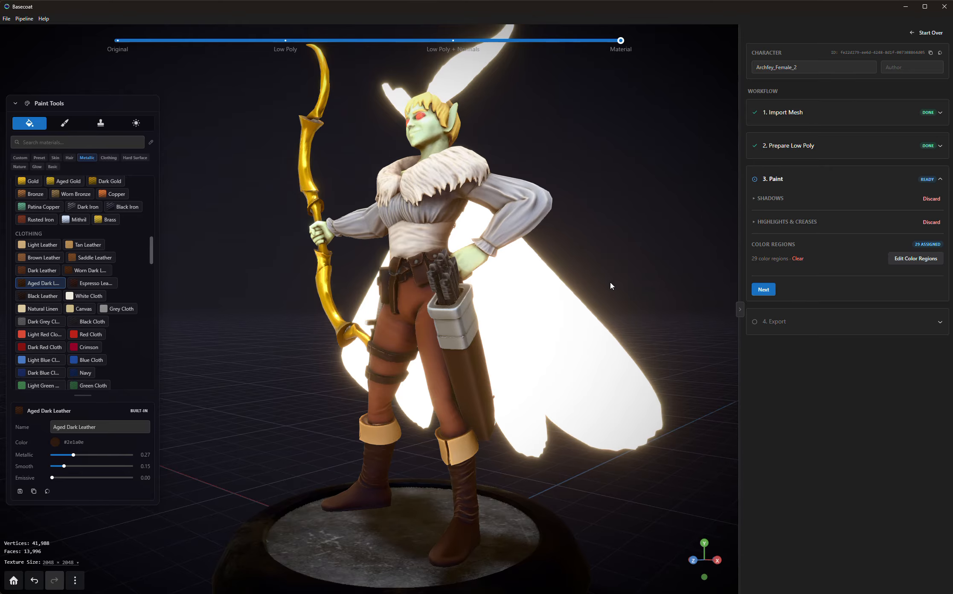
- Sample Light Stone from the model and fill the arrows in the quiver with it
drag(611, 285, 506, 300)
alt+click(507, 300)
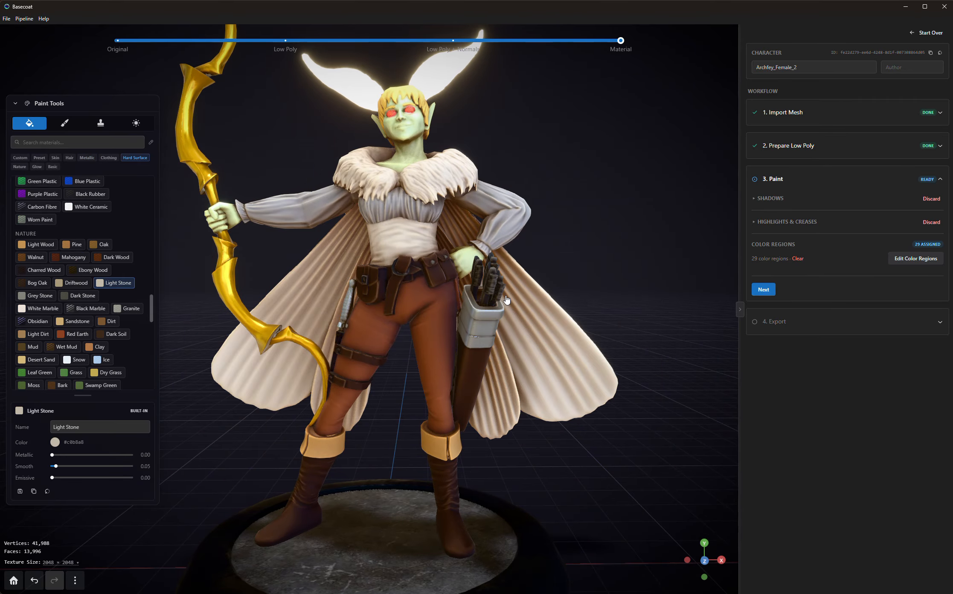
click(495, 285)
- Finish the Paint stage and proceed to the Export stage with the TaleSpire .tsMod format
scroll(512, 301, down, 8)
drag(572, 351, 676, 381)
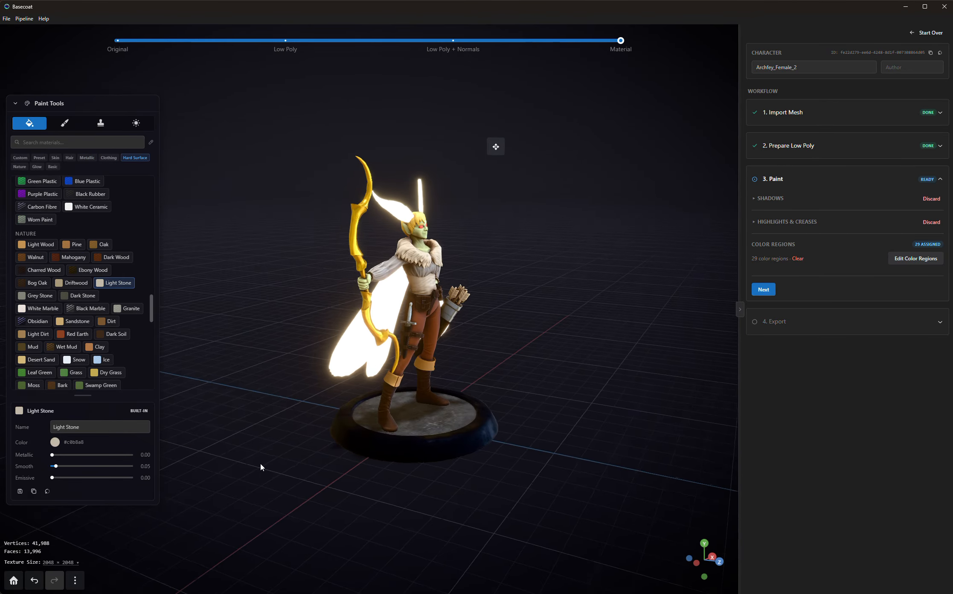
drag(261, 466, 504, 460)
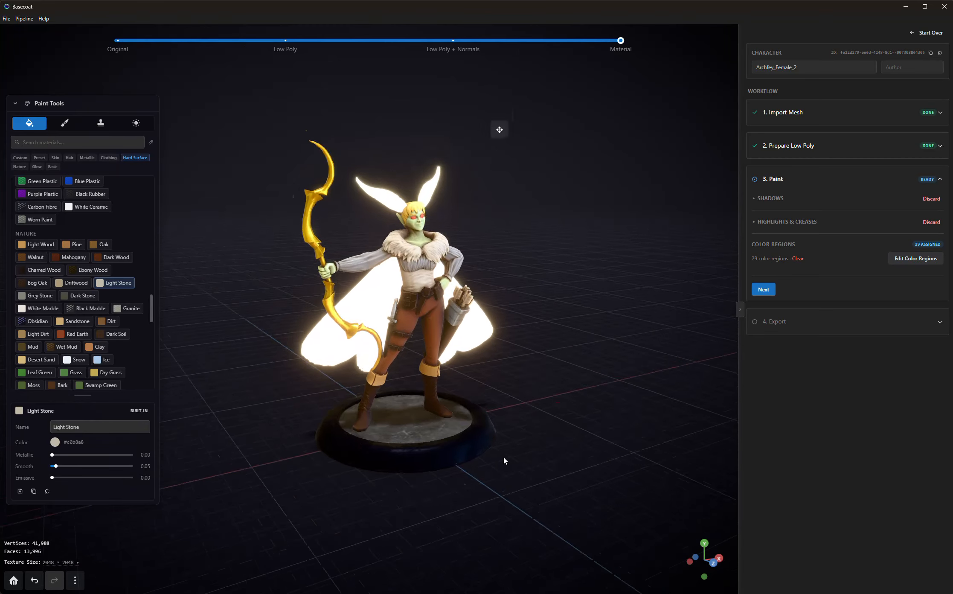
scroll(534, 461, up, 5)
scroll(554, 461, down, 5)
drag(576, 462, 549, 460)
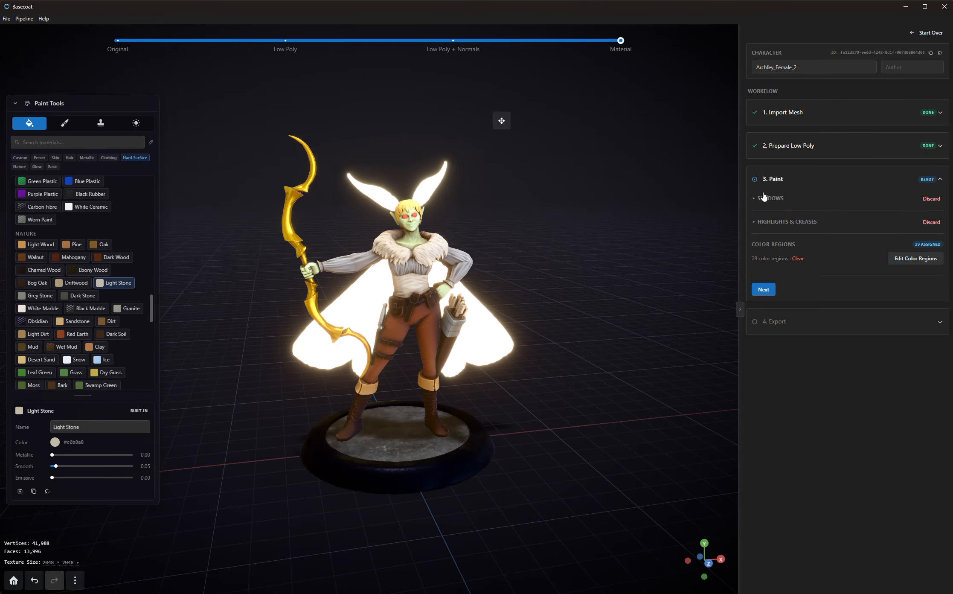
click(763, 289)
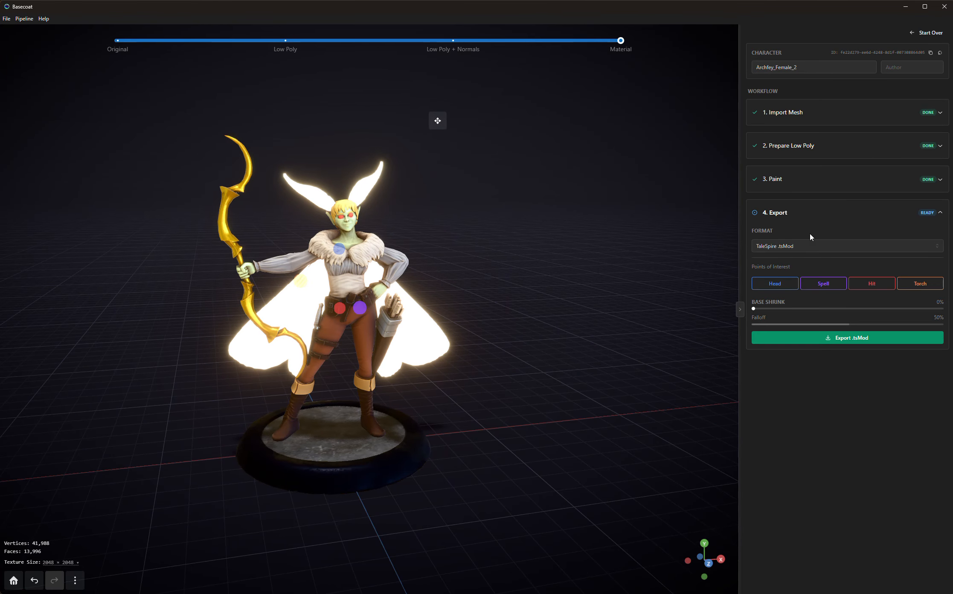
- Position the Head point of interest on the character's face and the Spell point on the hand holding the bow
drag(603, 375, 586, 381)
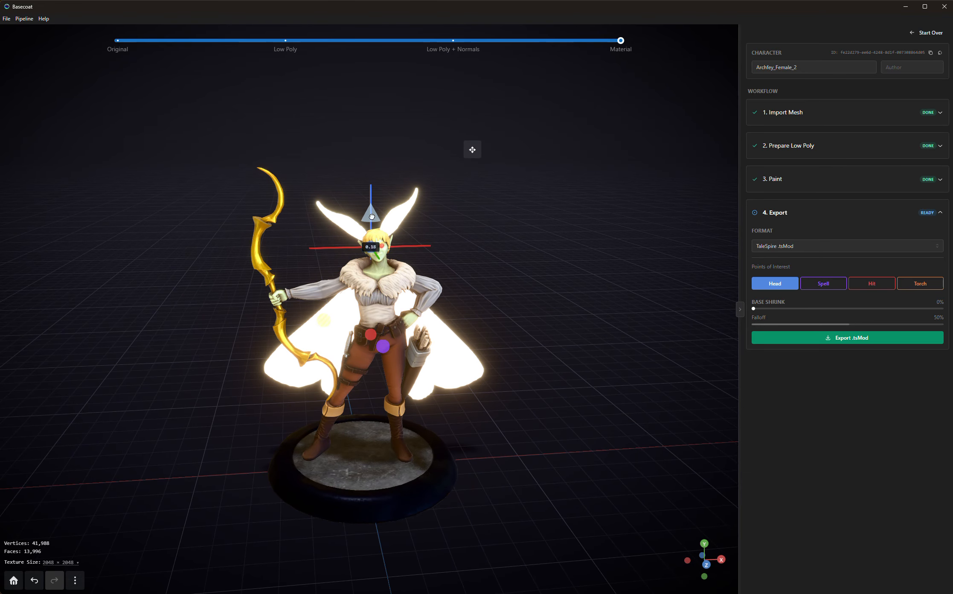
drag(444, 262, 459, 268)
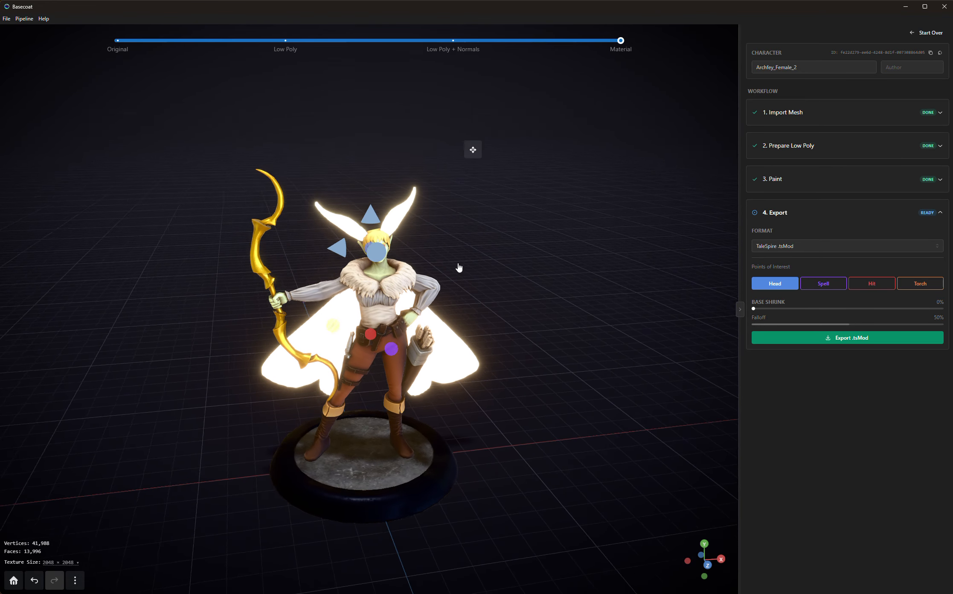
click(399, 351)
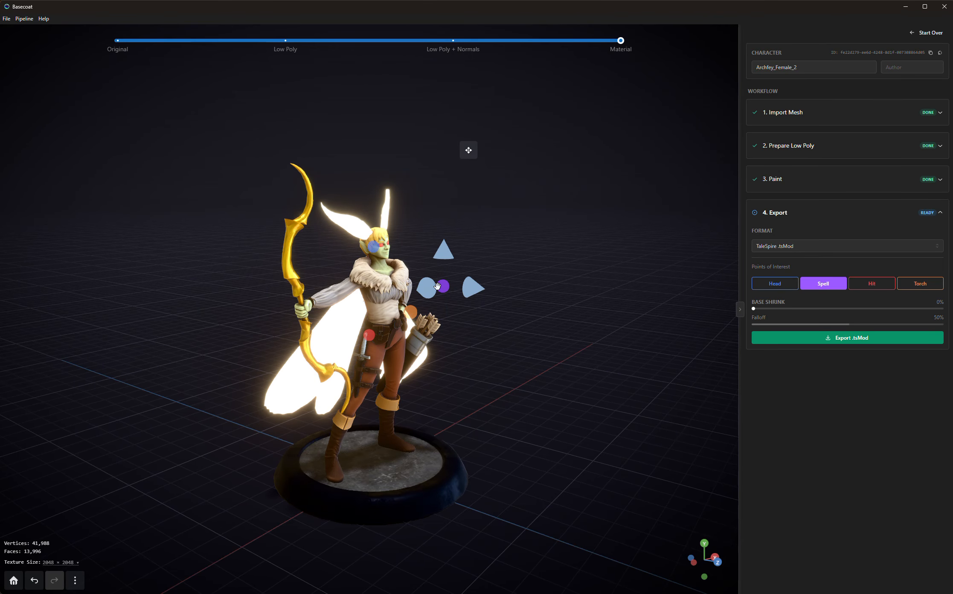
mouse_move(437, 286)
mouse_down()
mouse_move(277, 325)
mouse_move(294, 319)
mouse_move(311, 375)
mouse_move(287, 402)
mouse_move(262, 377)
mouse_up()
mouse_move(448, 418)
mouse_down()
mouse_move(549, 408)
mouse_move(538, 396)
mouse_up()
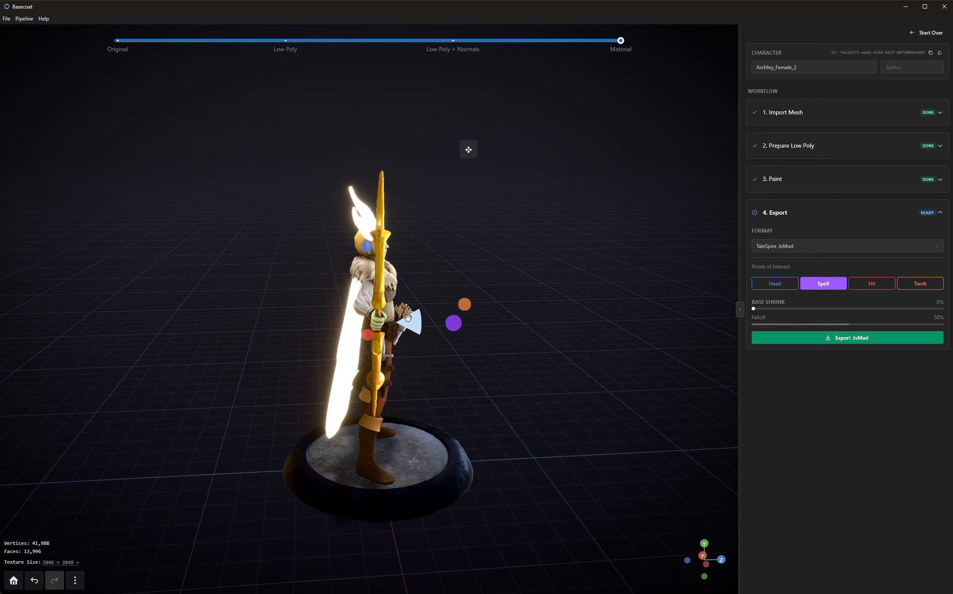
drag(336, 315, 336, 315)
drag(471, 395, 356, 376)
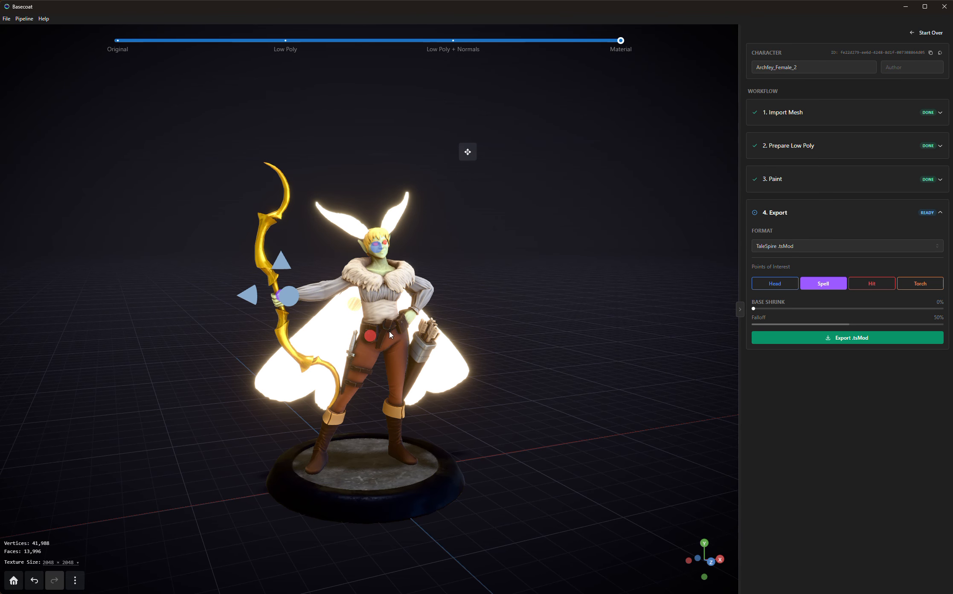
- Position the Hit point of interest on the chest and the Torch point beside the shoulder on the quiver side
click(370, 334)
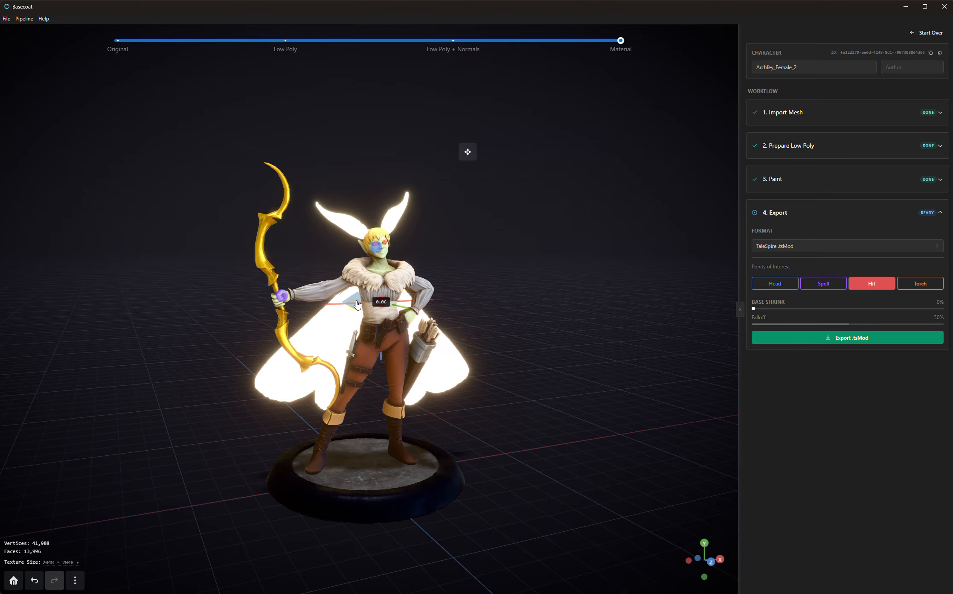
drag(357, 304, 358, 305)
drag(526, 400, 588, 440)
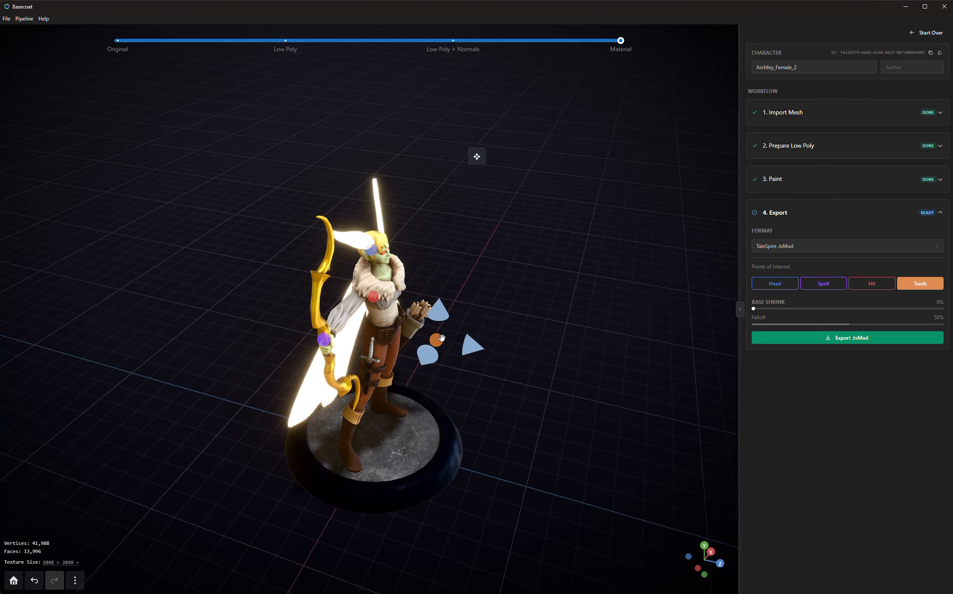
drag(454, 338, 393, 334)
drag(472, 392, 395, 438)
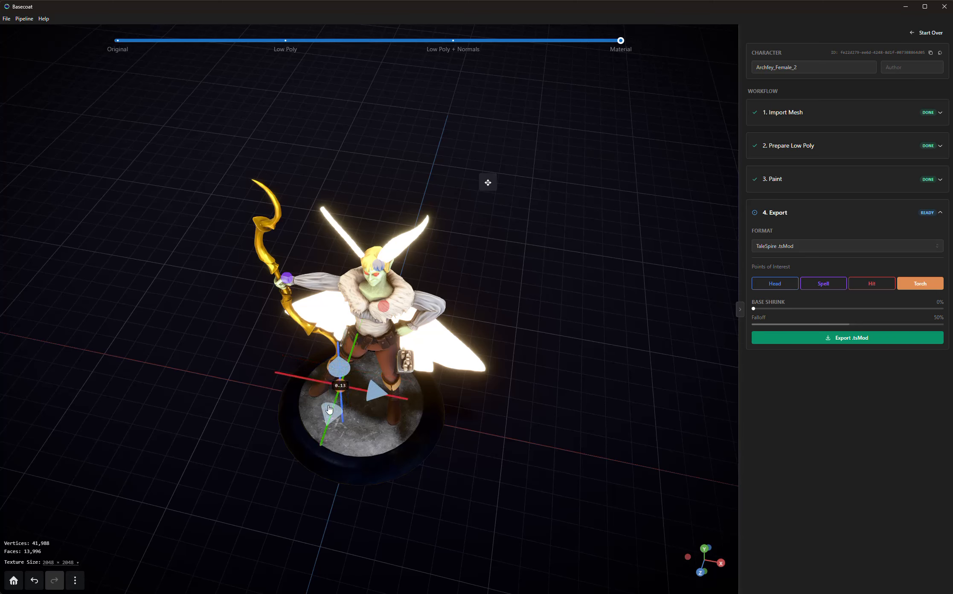
drag(335, 363, 427, 380)
drag(562, 434, 589, 392)
- Export the character as Archfey_Female_2.tsMod into TaleSpire's LocalContentPacks folder
click(848, 343)
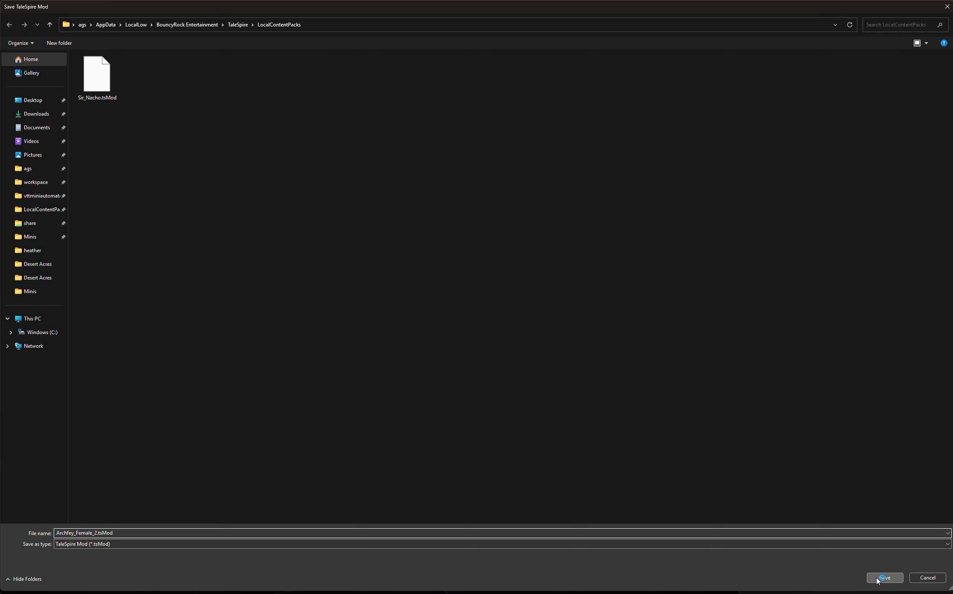
click(882, 577)
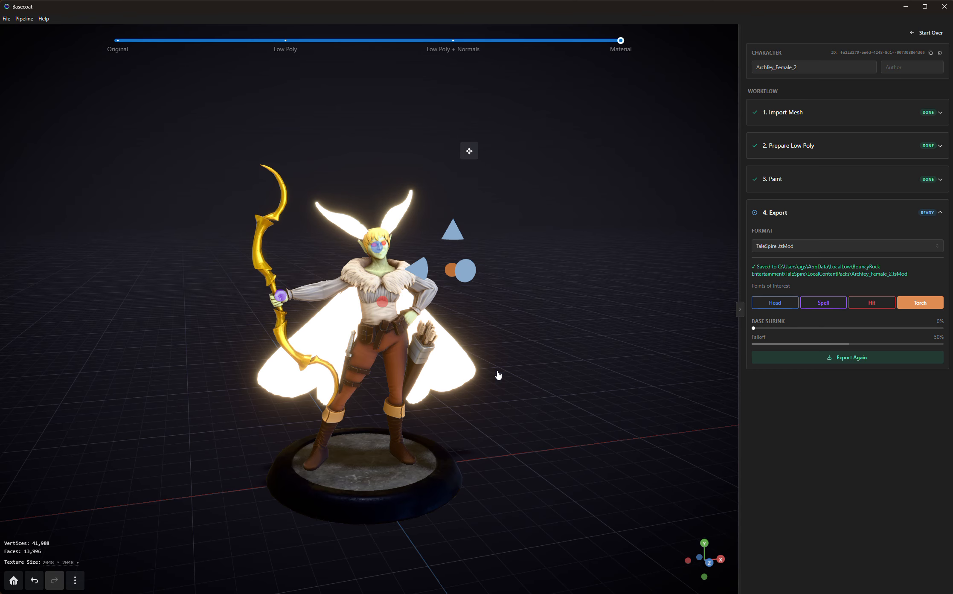
- Launch TaleSpire and start playing the Playground campaign
key(super)
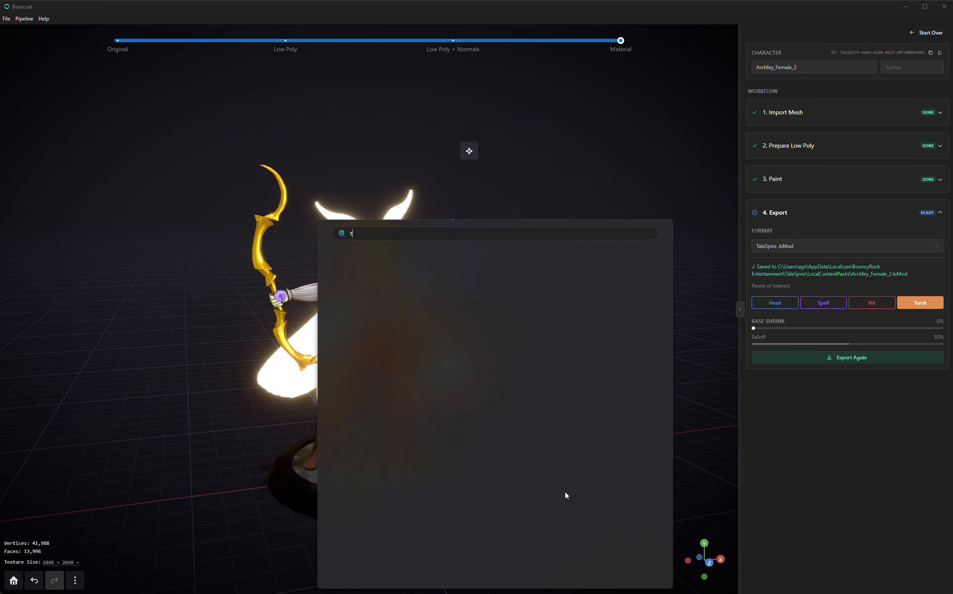
text(tales)
key(Return)
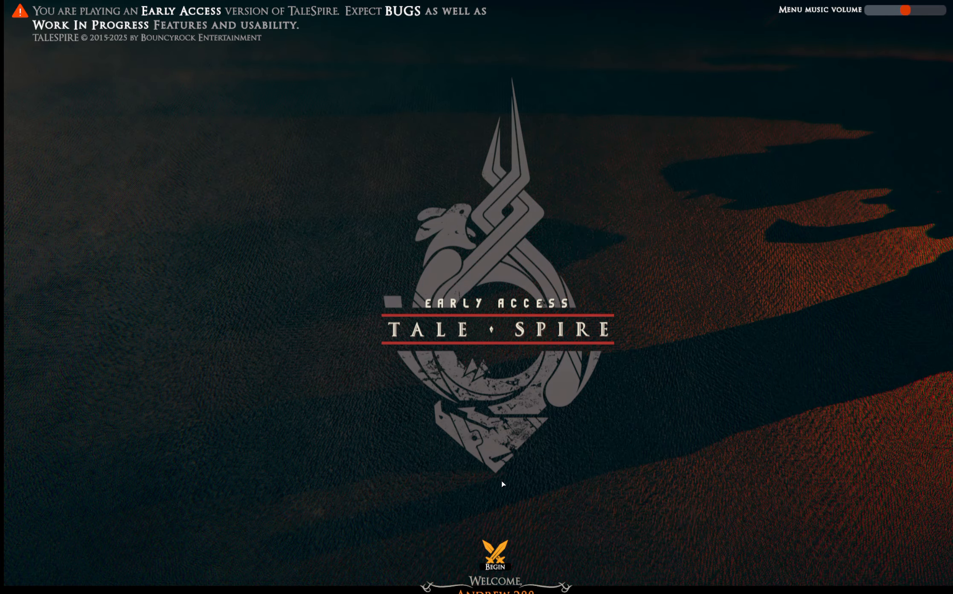
click(495, 554)
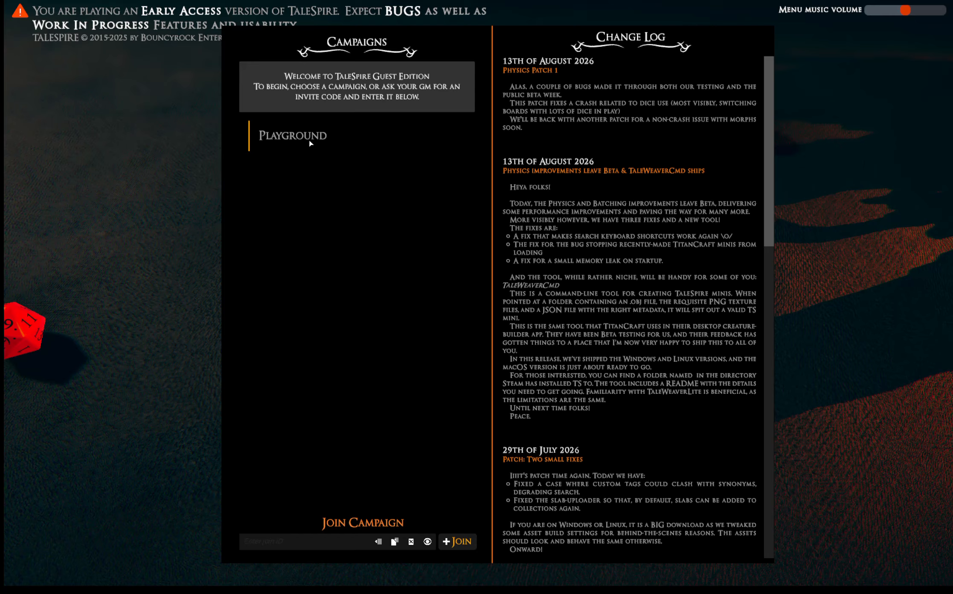
click(310, 143)
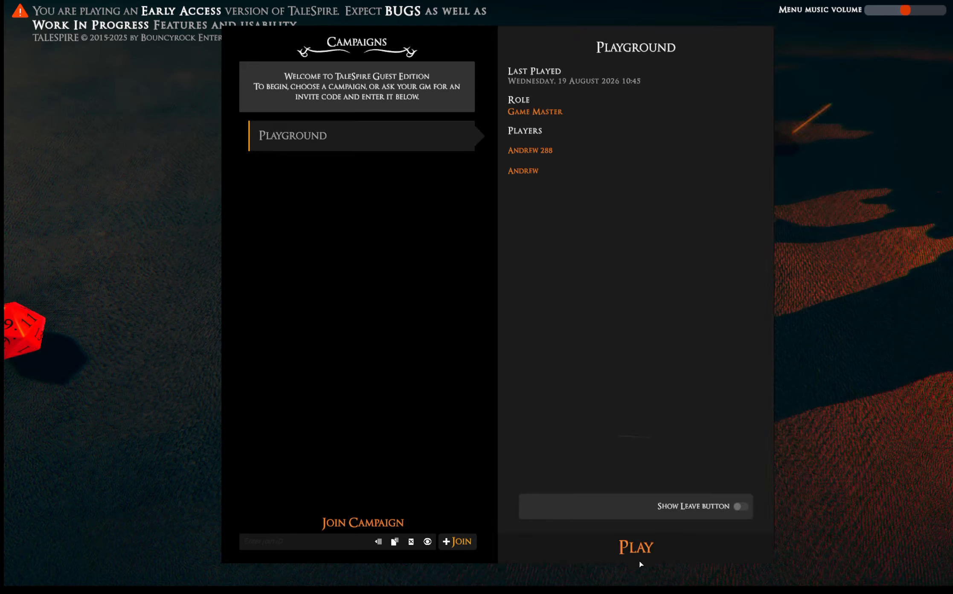
click(628, 550)
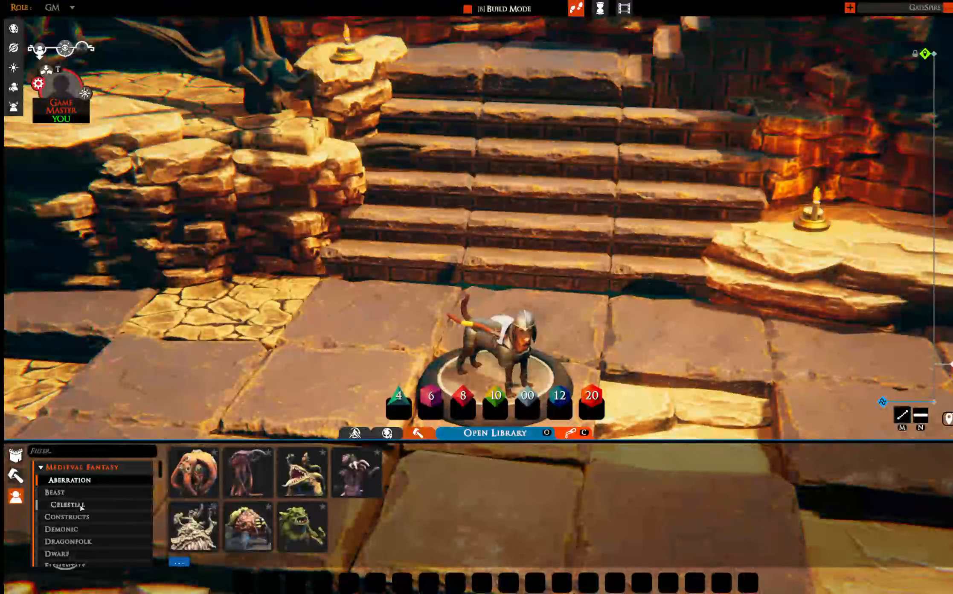
- Place the Archfey mini from the Local creature category on the floor beside the armored dog
scroll(75, 525, down, 10)
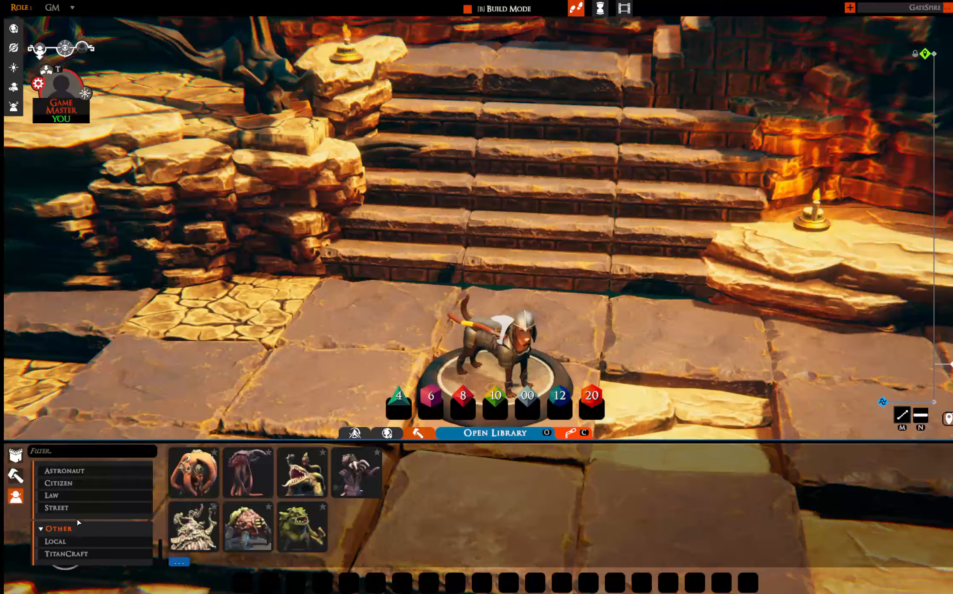
click(62, 540)
click(193, 472)
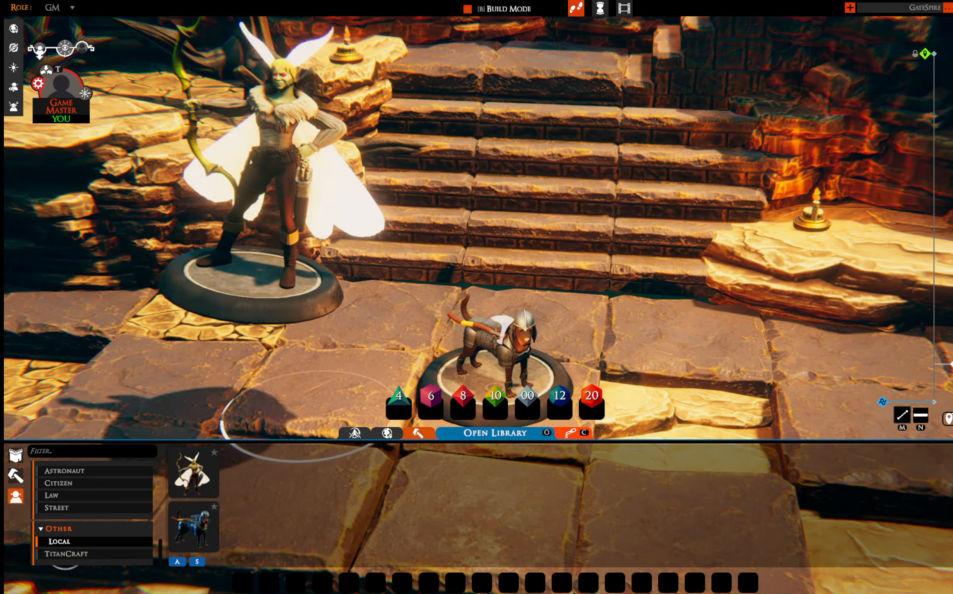
click(347, 389)
scroll(465, 401, up, 2)
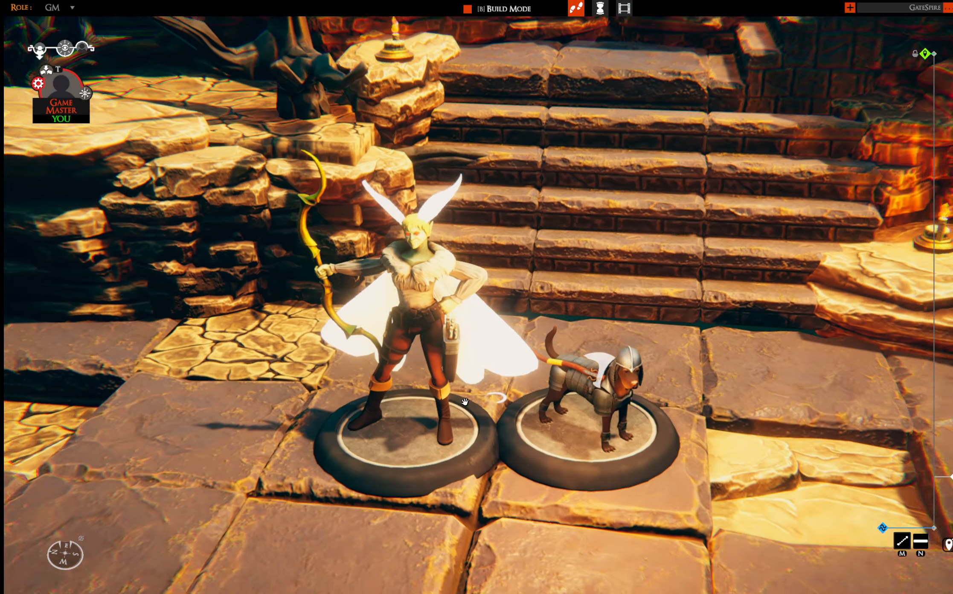
- Check the Archfey mini's action options and move the mini away from the dog, toward the rock wall
drag(465, 401, 393, 575)
scroll(439, 435, up, 10)
right_click(403, 413)
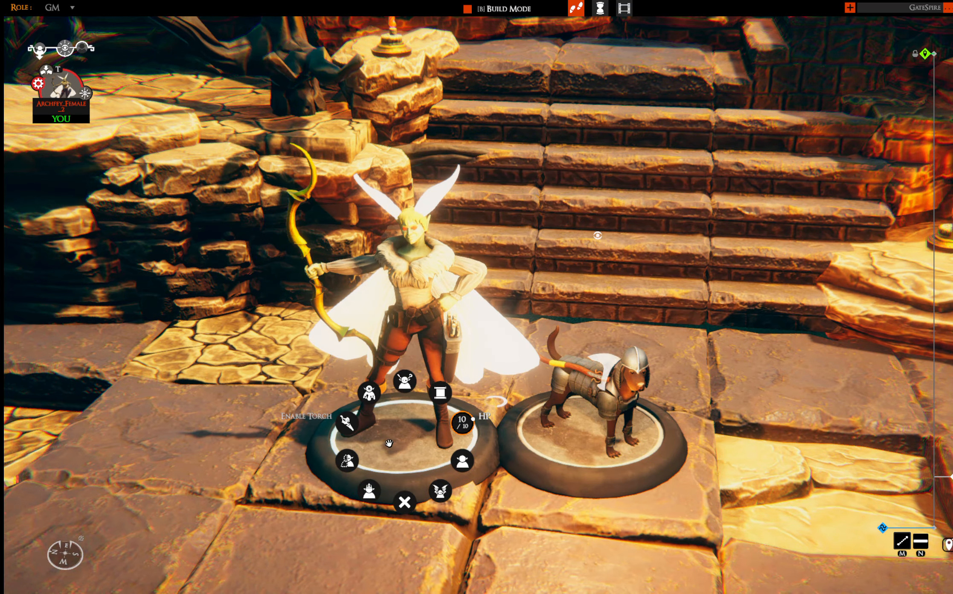
click(398, 444)
drag(398, 444, 225, 353)
- Trigger the red sword attack from the armored dog mini's attack options
right_click(592, 370)
click(592, 304)
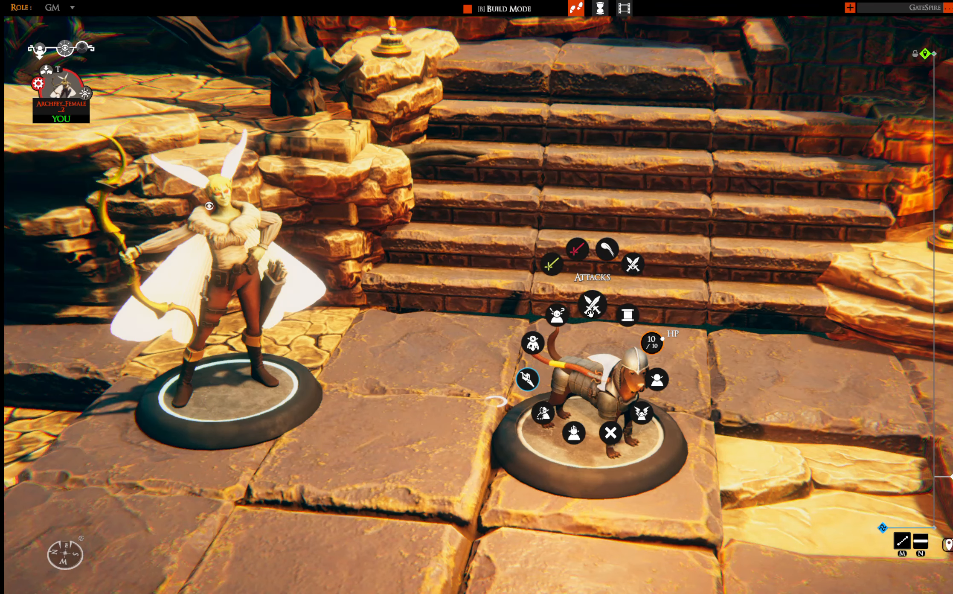
click(586, 255)
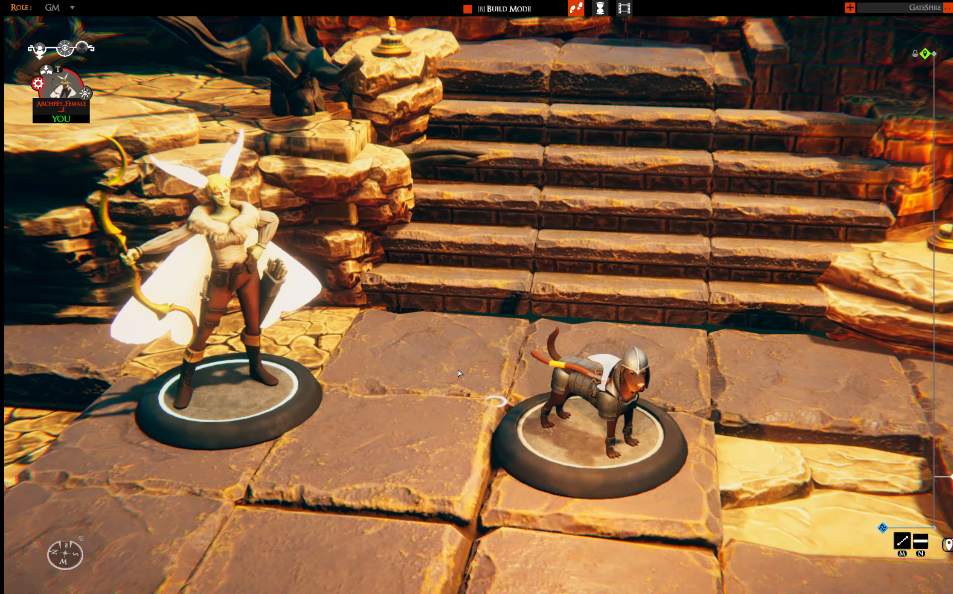